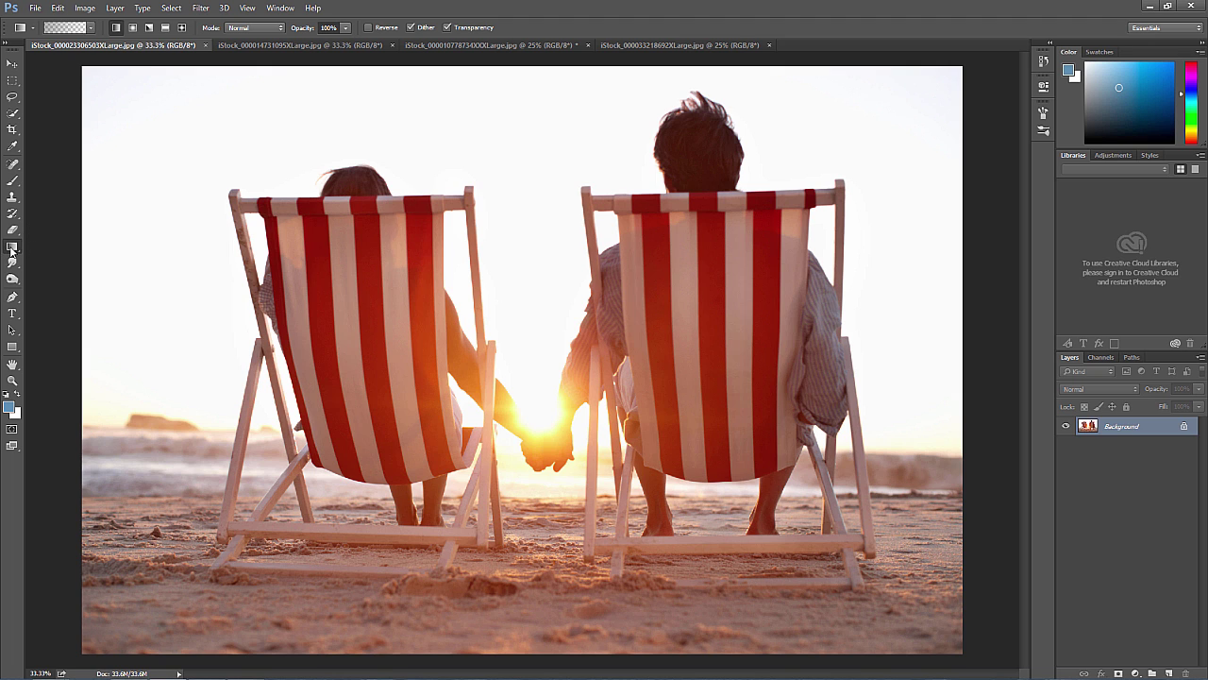
Step: Select the Gradient Tool from the Gradient/Paint Bucket tool group
right_click(11, 249)
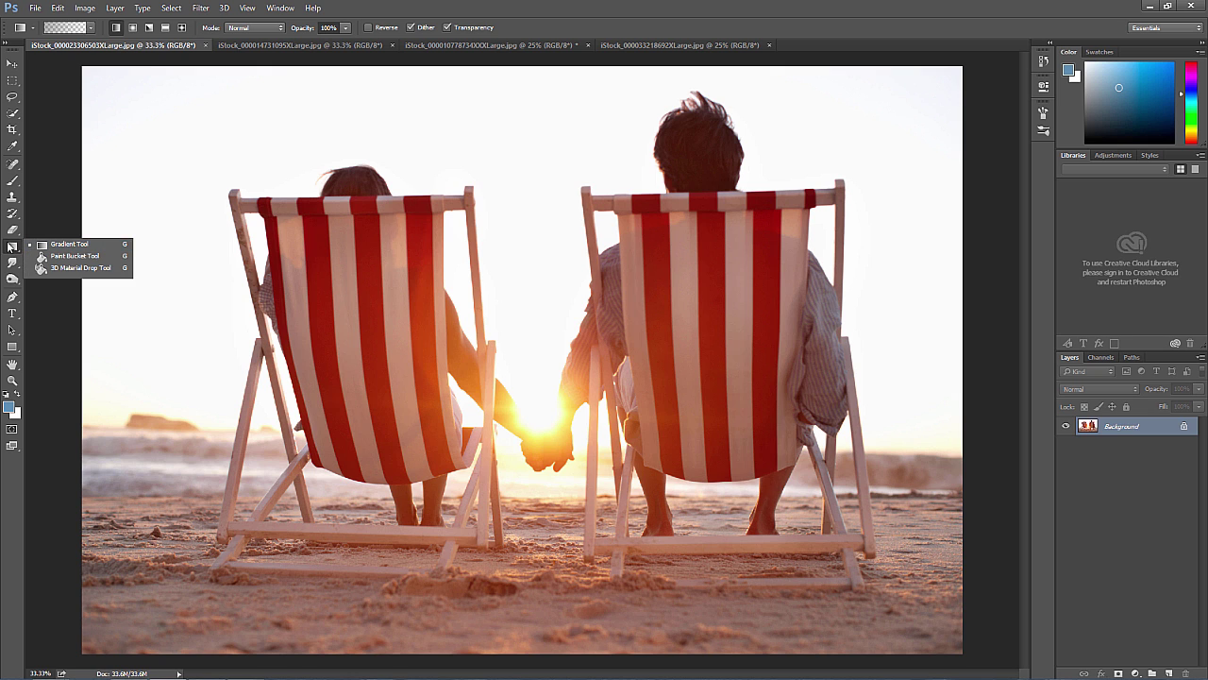
left_click(12, 247)
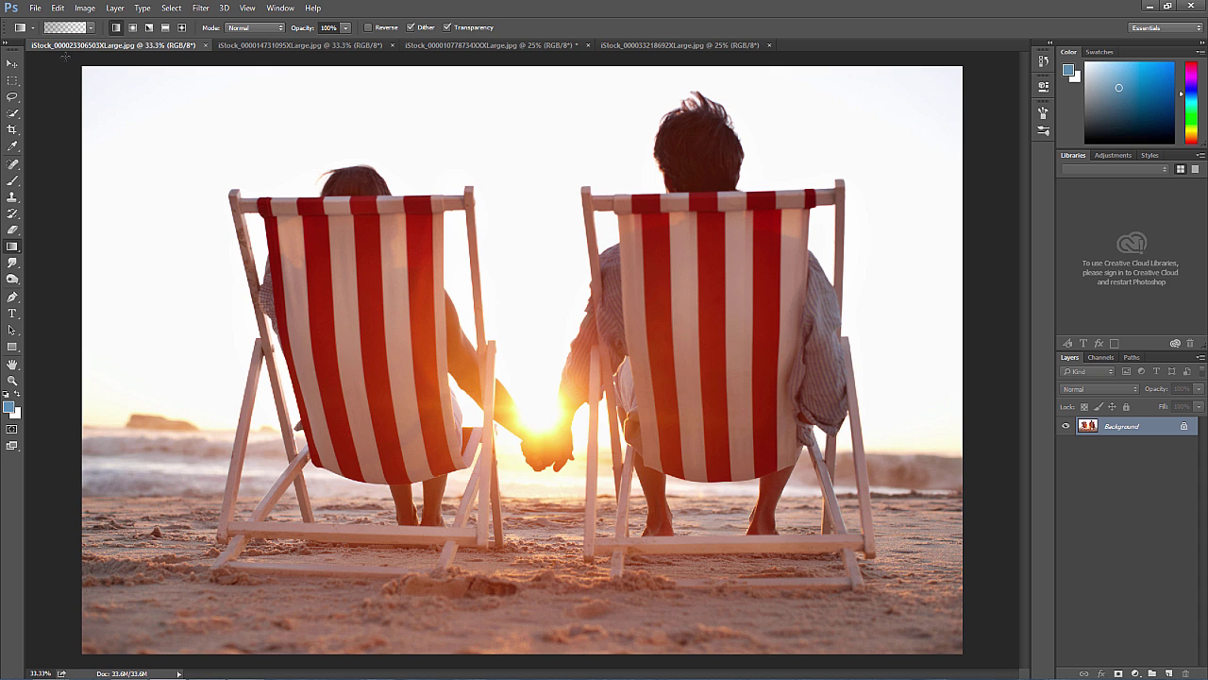
left_click(12, 248)
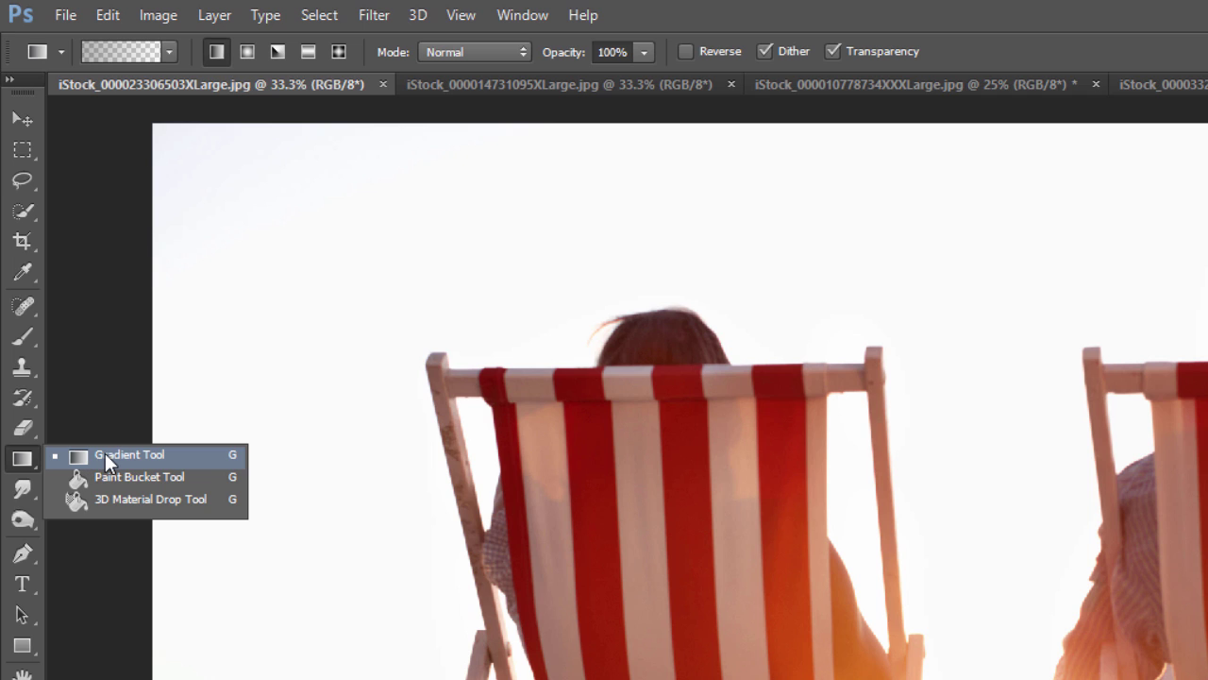
Step: Set the Foreground to Transparent linear gradient, keeping the blue-grey foreground colour unchanged
left_click(105, 453)
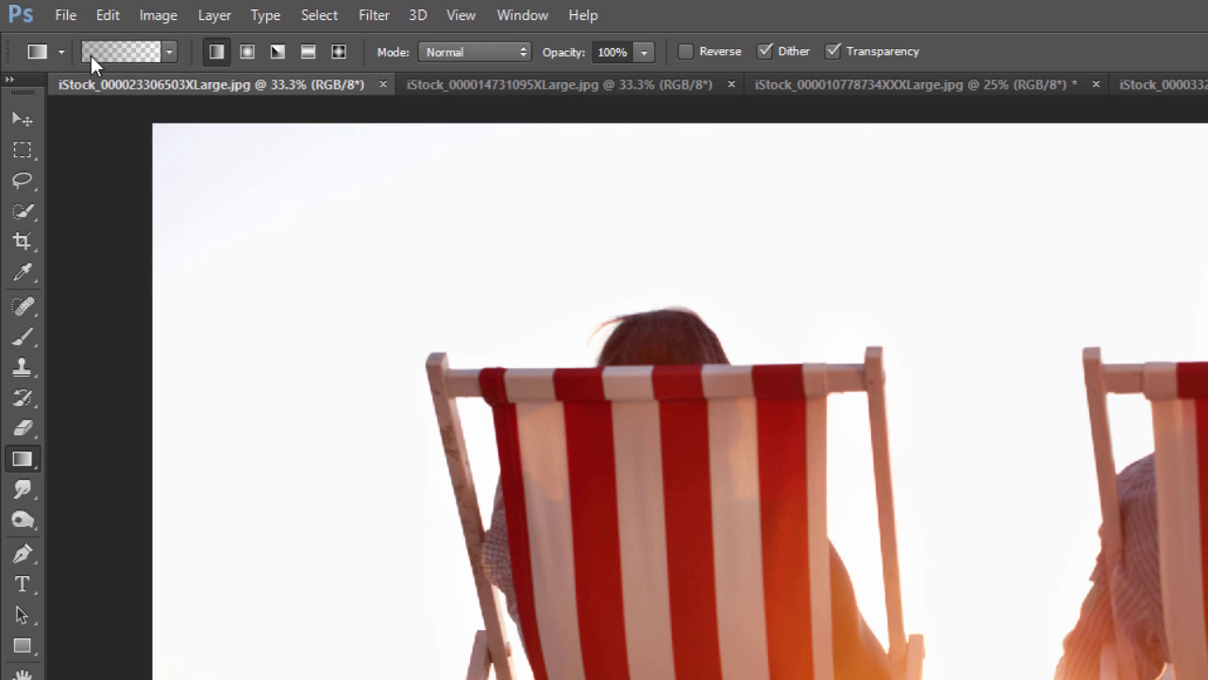
left_click(170, 51)
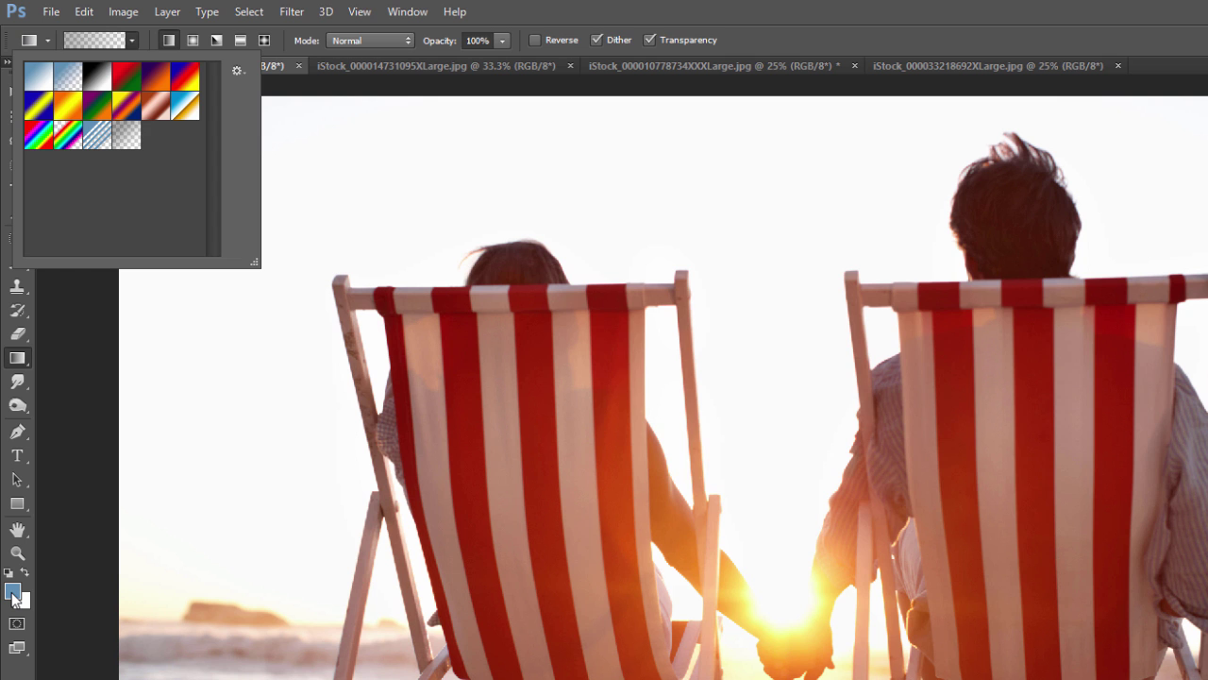
left_click(13, 593)
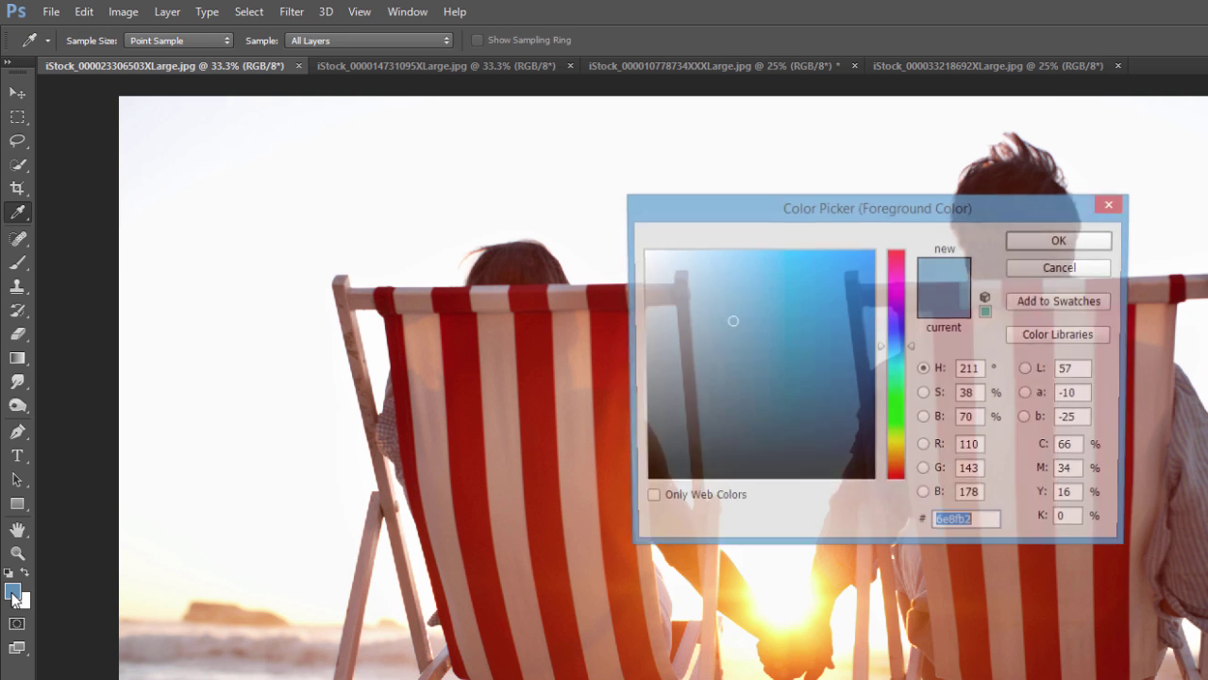
key("Return")
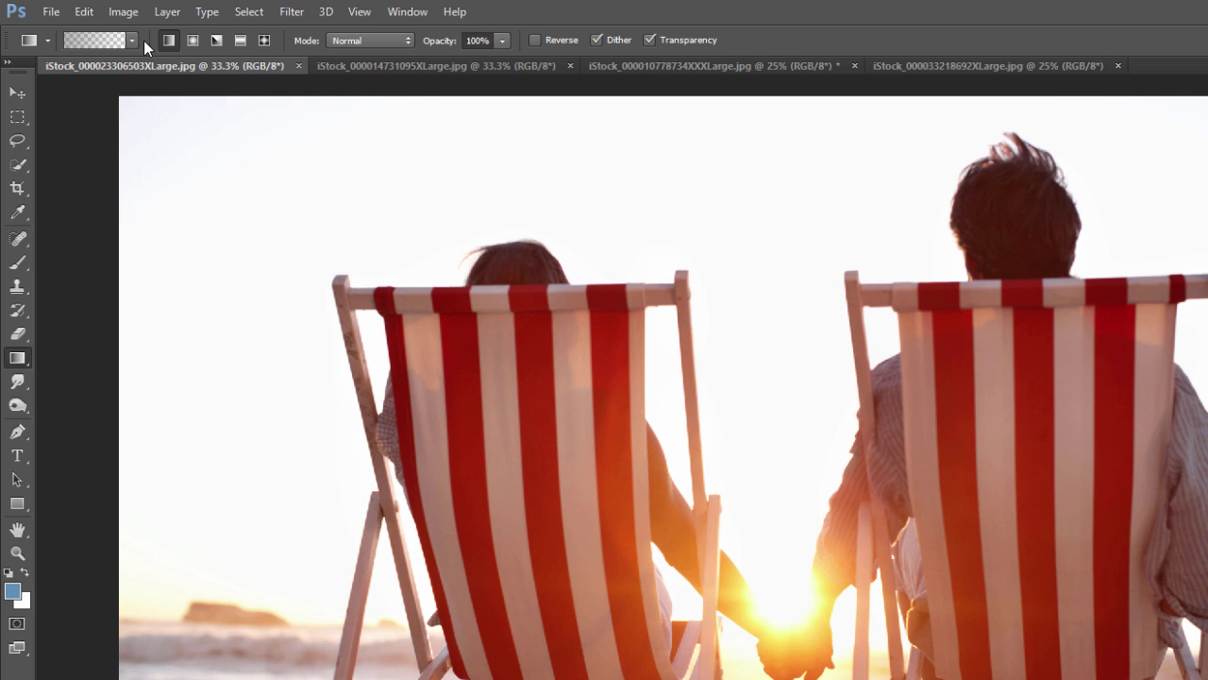
left_click(130, 40)
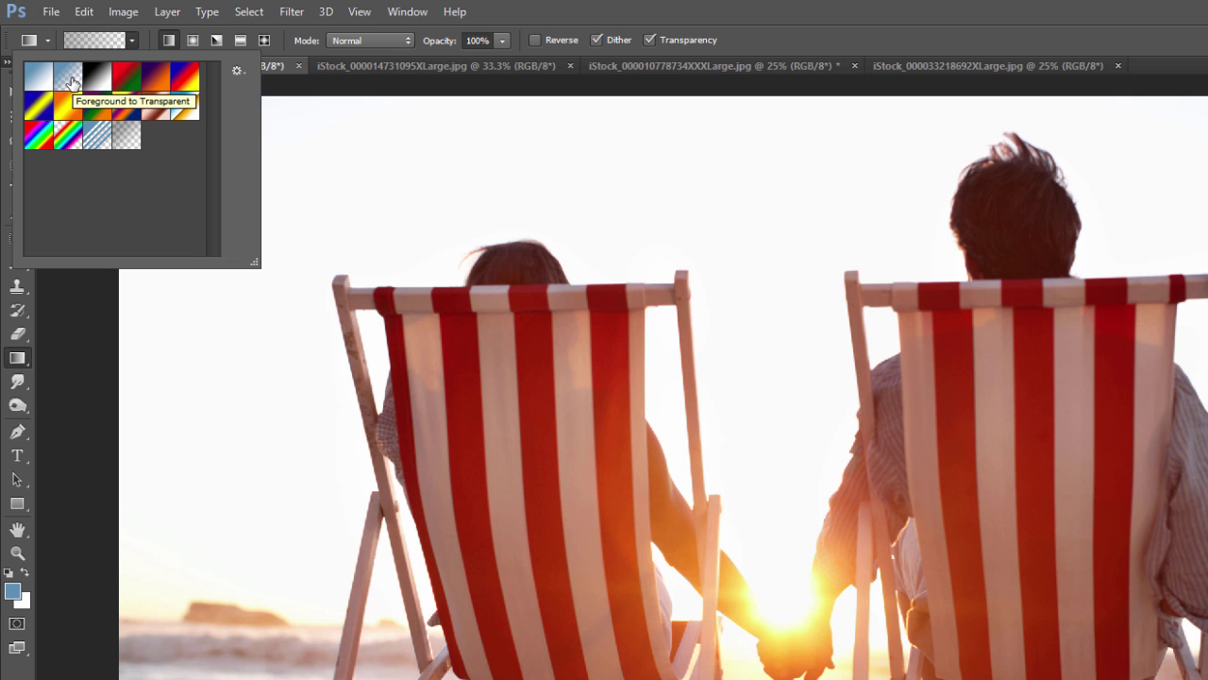
left_click(151, 43)
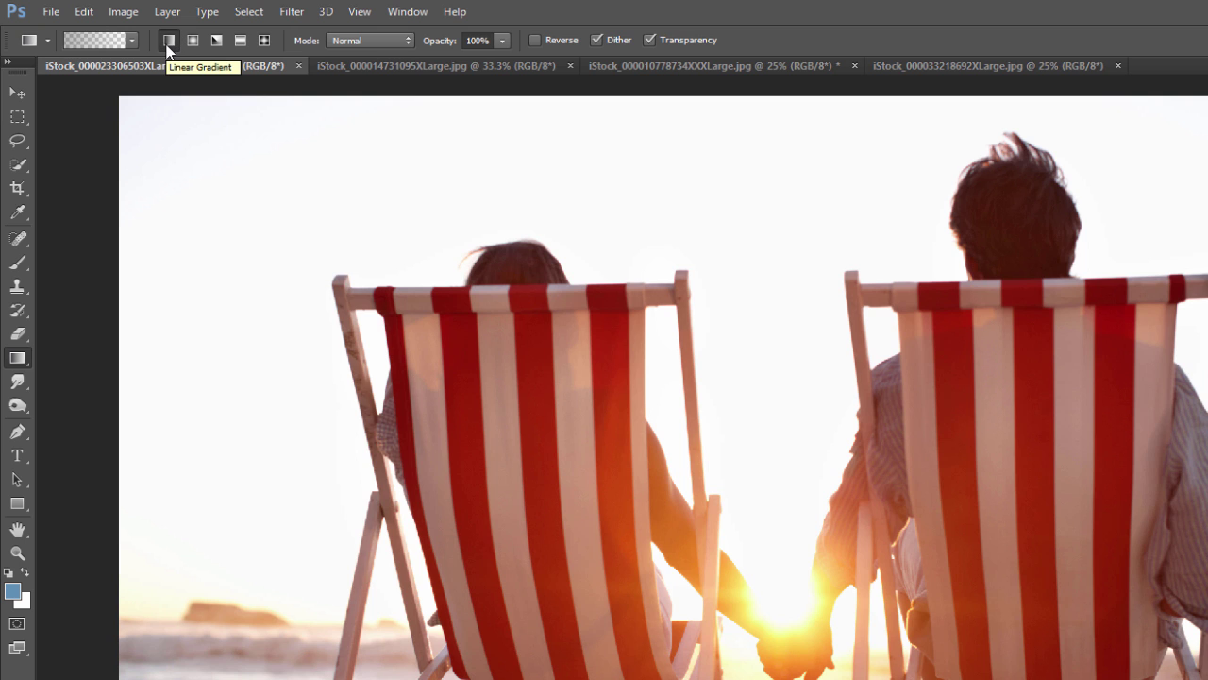
Step: Draw a test diagonal grey gradient and undo it
left_click_drag(256, 154, 1025, 585)
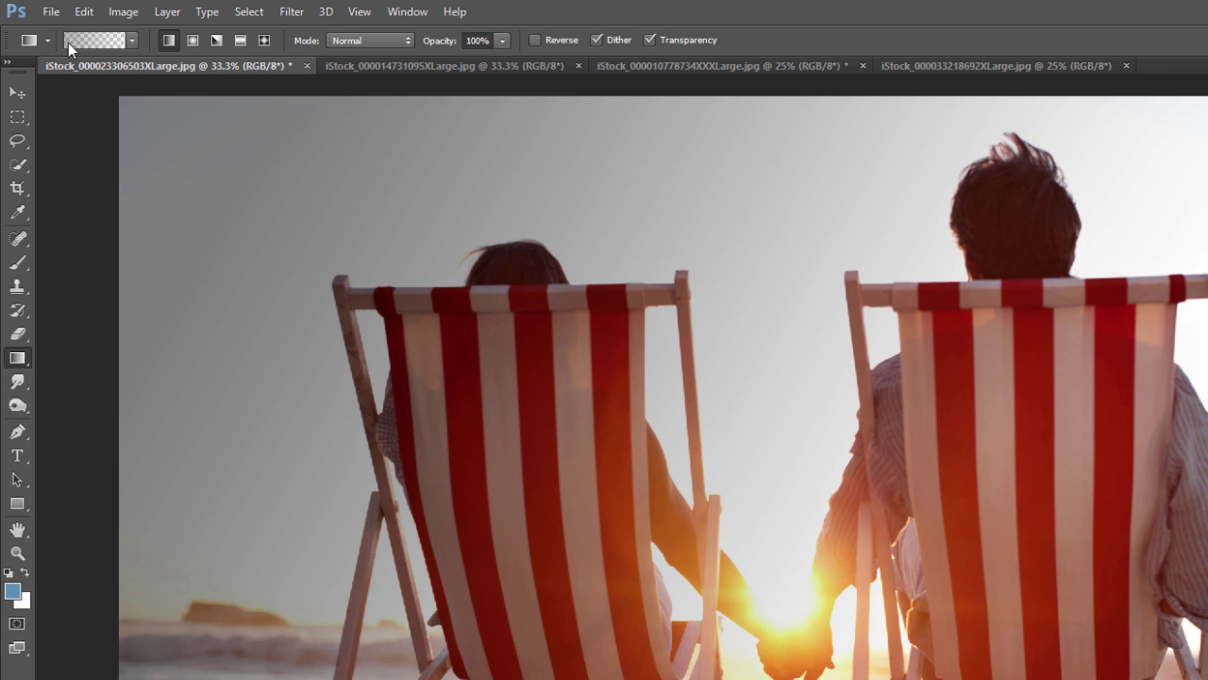
left_click(84, 11)
left_click(123, 30)
left_click(125, 39)
left_click(1036, 244)
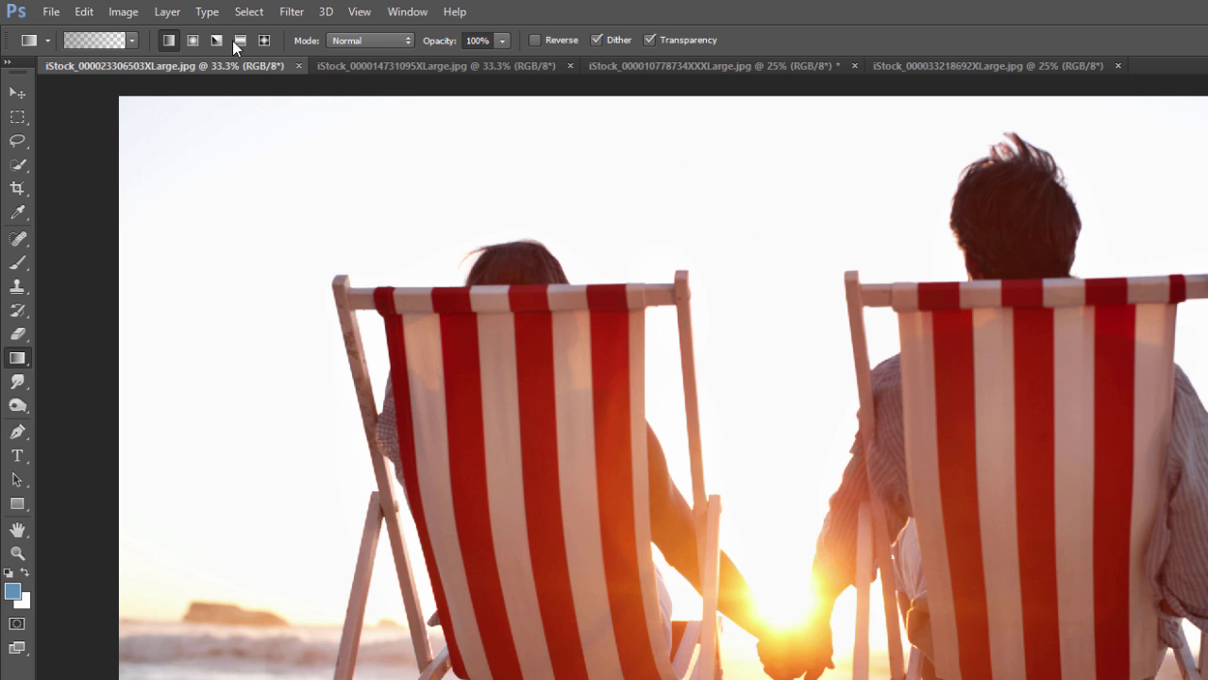
Step: Choose the blue-to-white preset and draw a vertical blue-to-white gradient down the photo
left_click(133, 40)
left_click(42, 83)
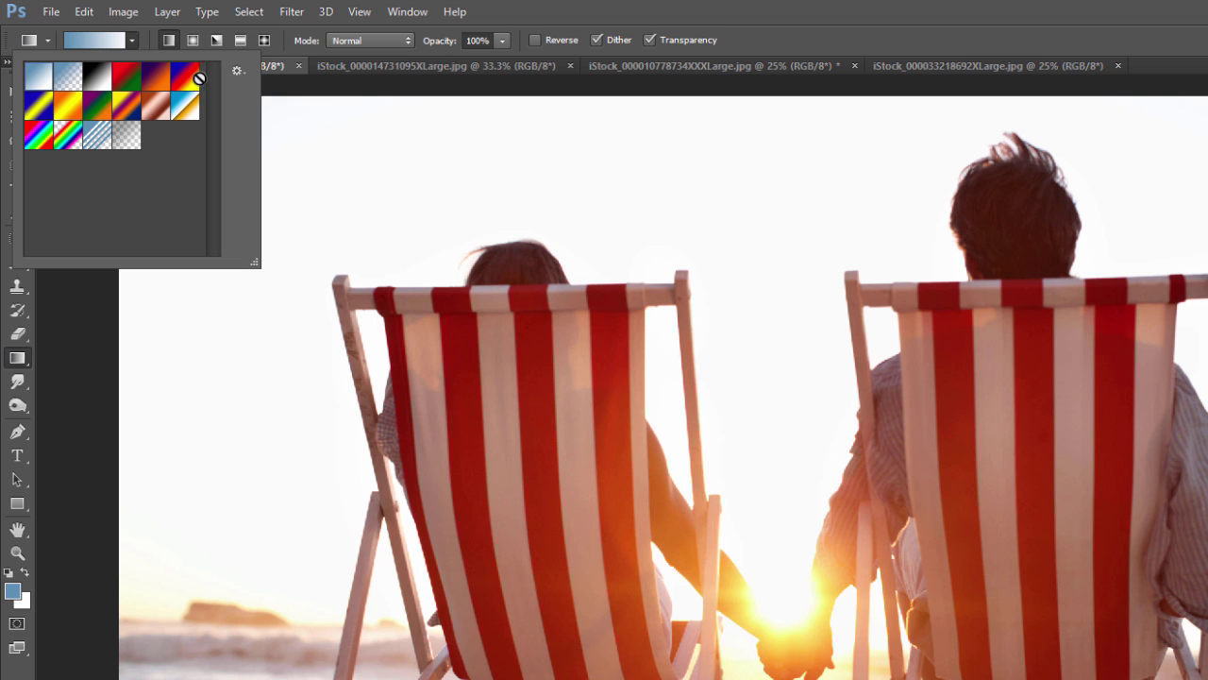
left_click(170, 41)
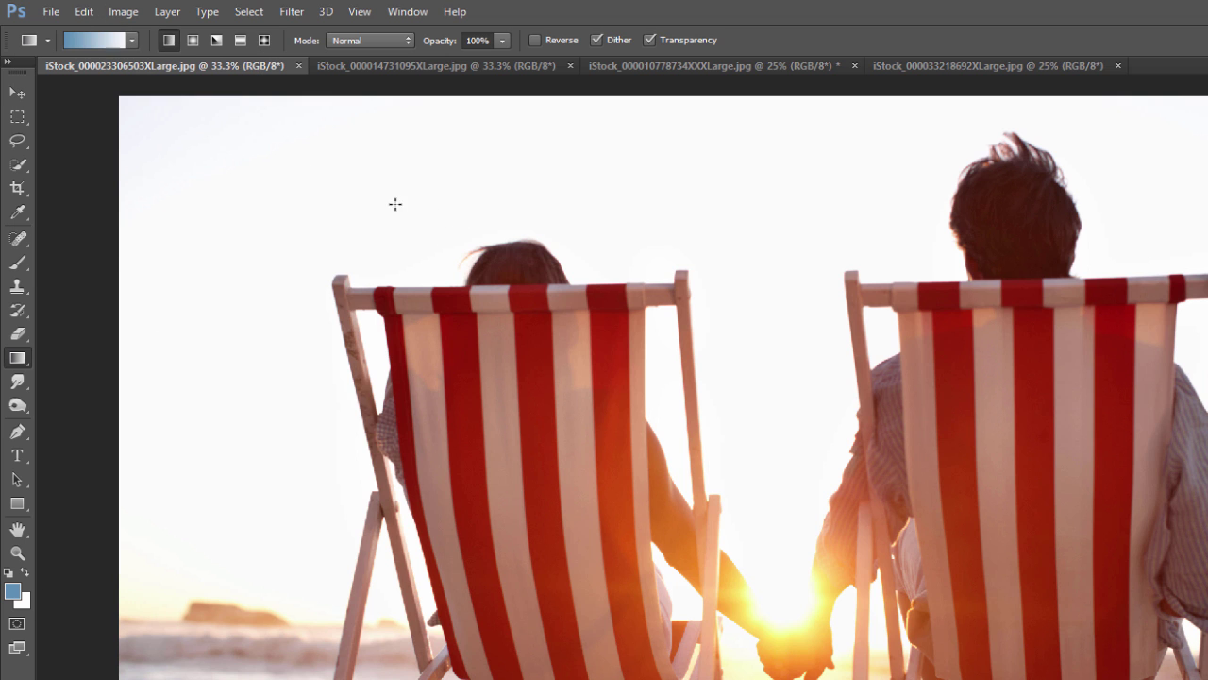
left_click_drag(440, 235, 1092, 633)
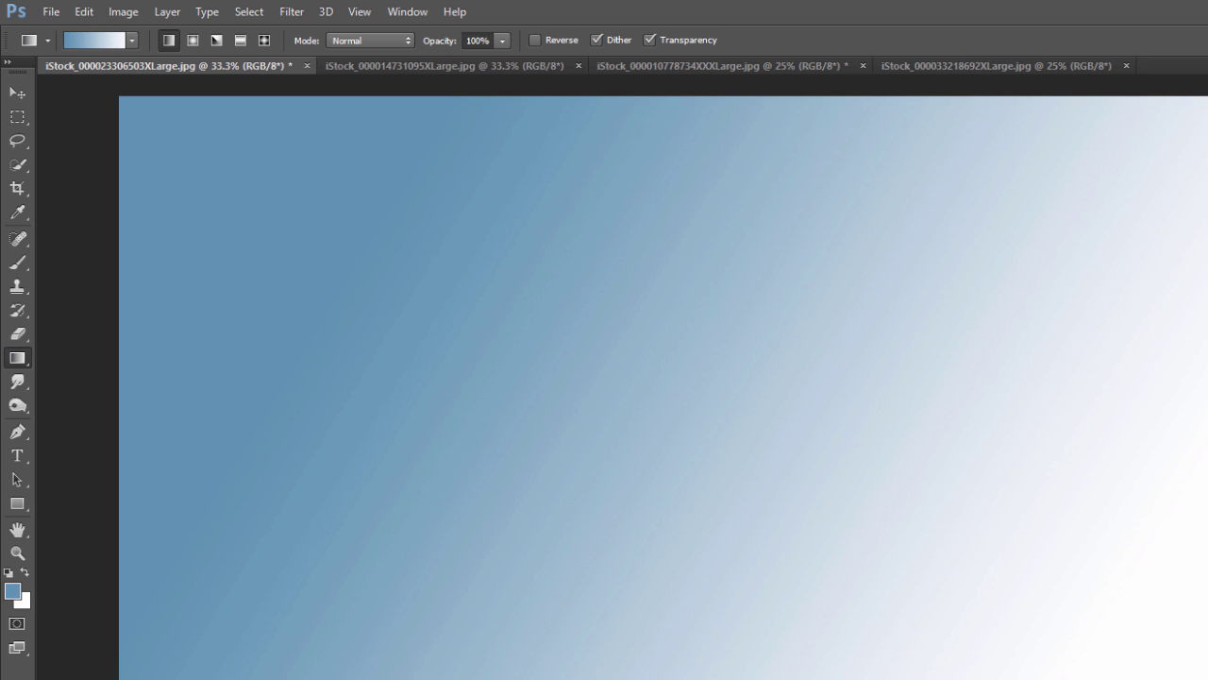
left_click(84, 12)
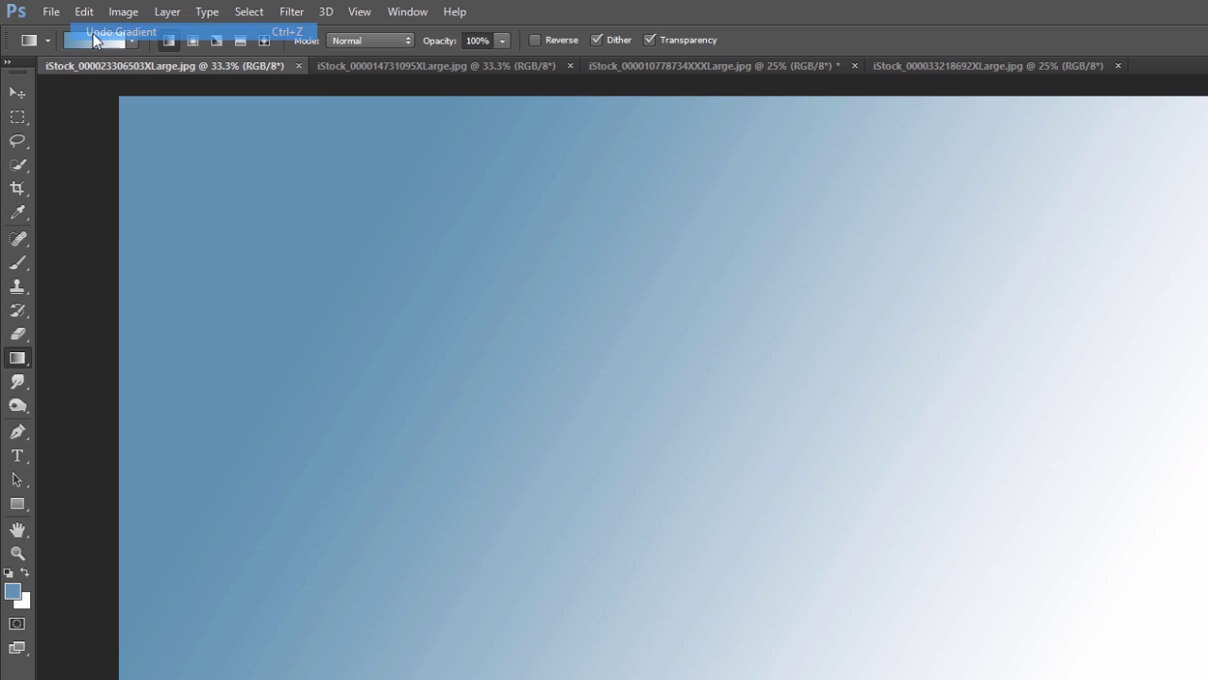
left_click(90, 32)
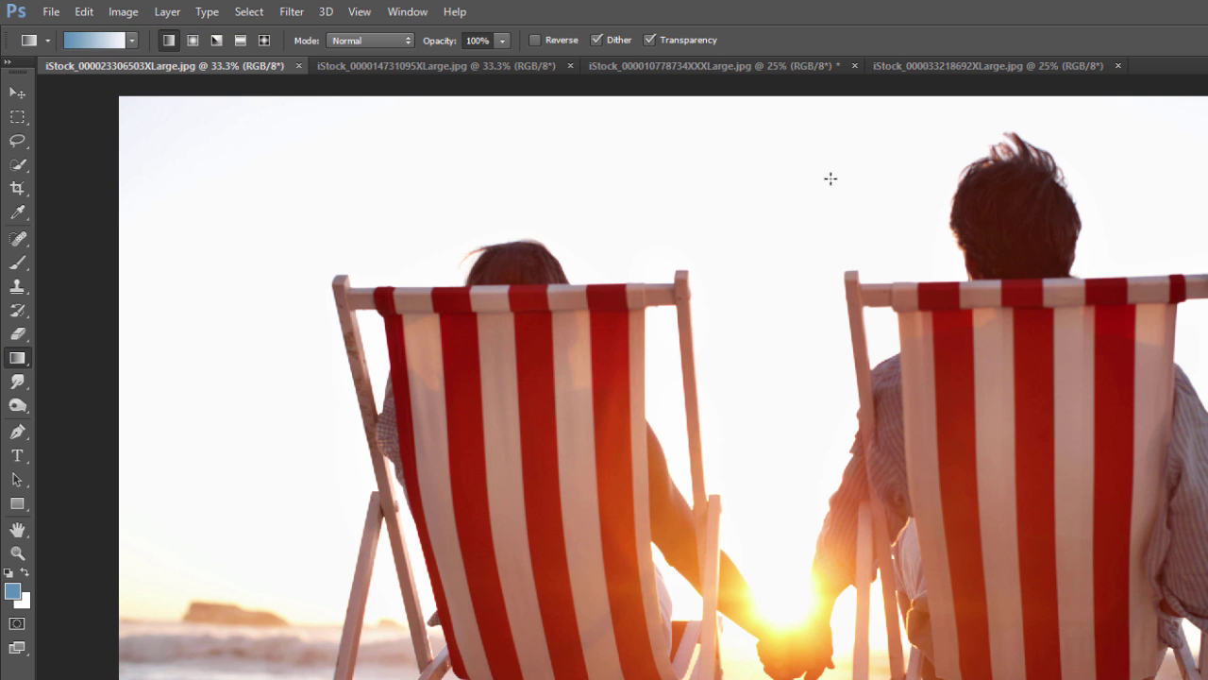
left_click_drag(830, 178, 949, 598)
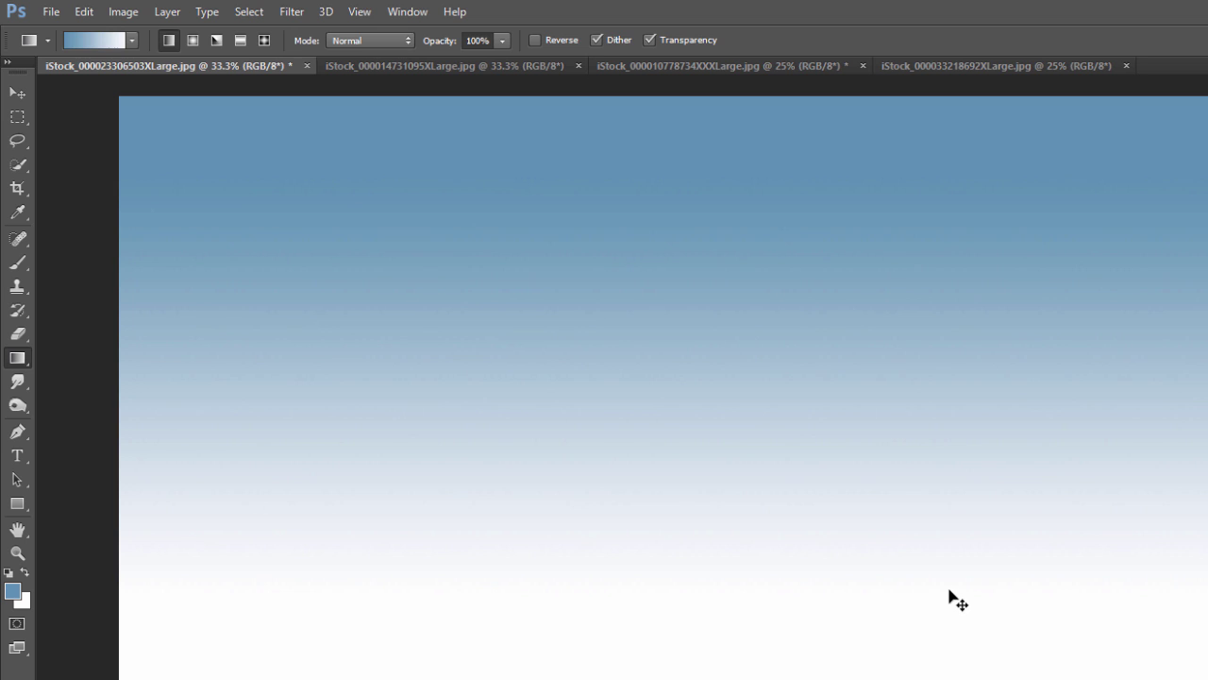
Step: Undo the vertical gradient, then try two radial gradients, undoing each
key("ctrl+z")
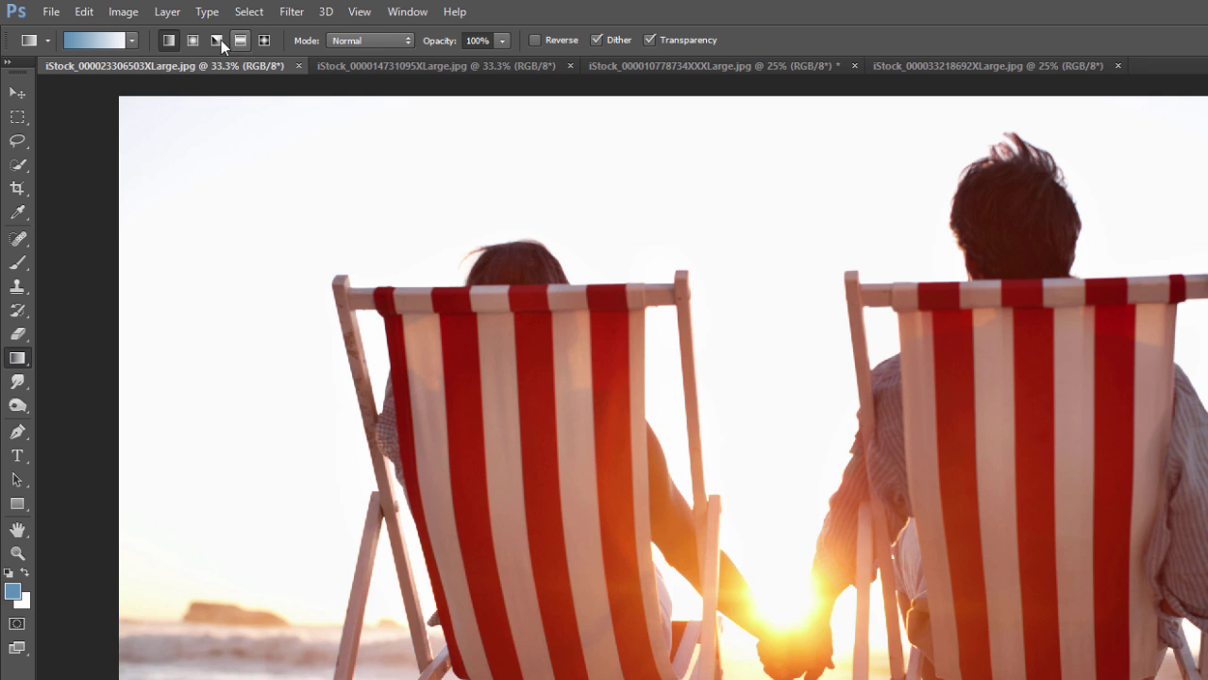
left_click(193, 39)
left_click_drag(733, 410, 928, 272)
key("ctrl+z")
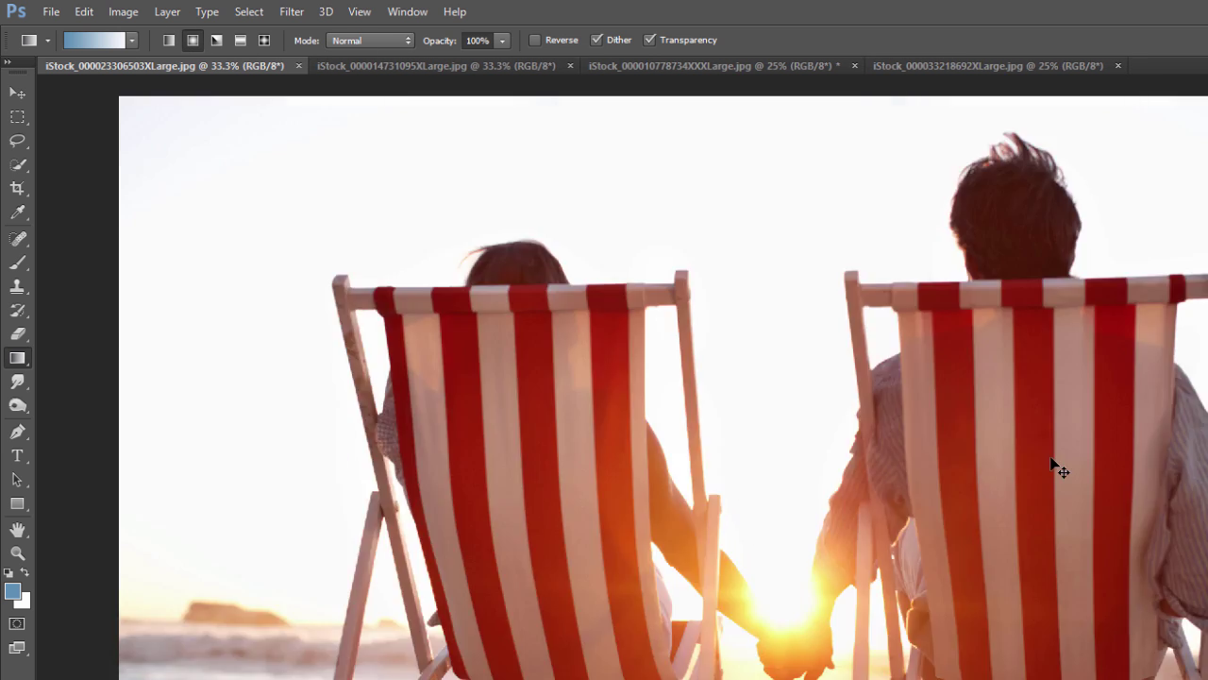
left_click_drag(1195, 283, 746, 449)
key("ctrl+z")
Step: Try an angle and a reflected gradient, undoing each, leaving Reflected style selected
left_click(214, 41)
left_click_drag(648, 395, 963, 536)
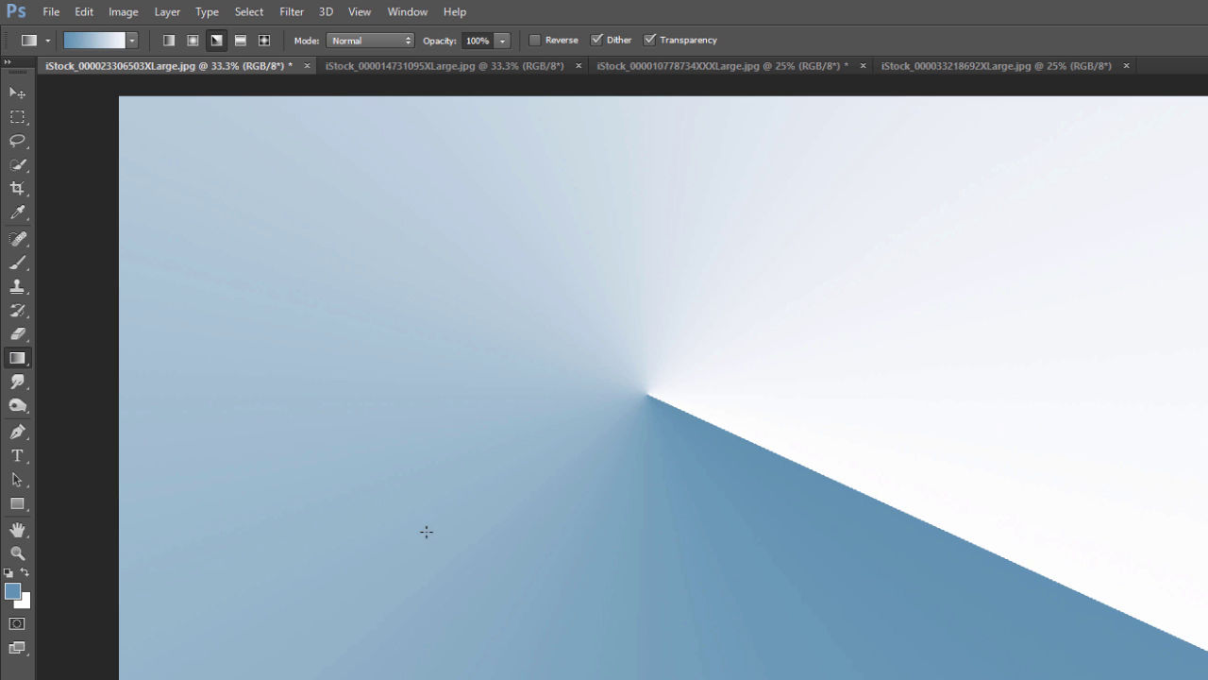
key("ctrl+z")
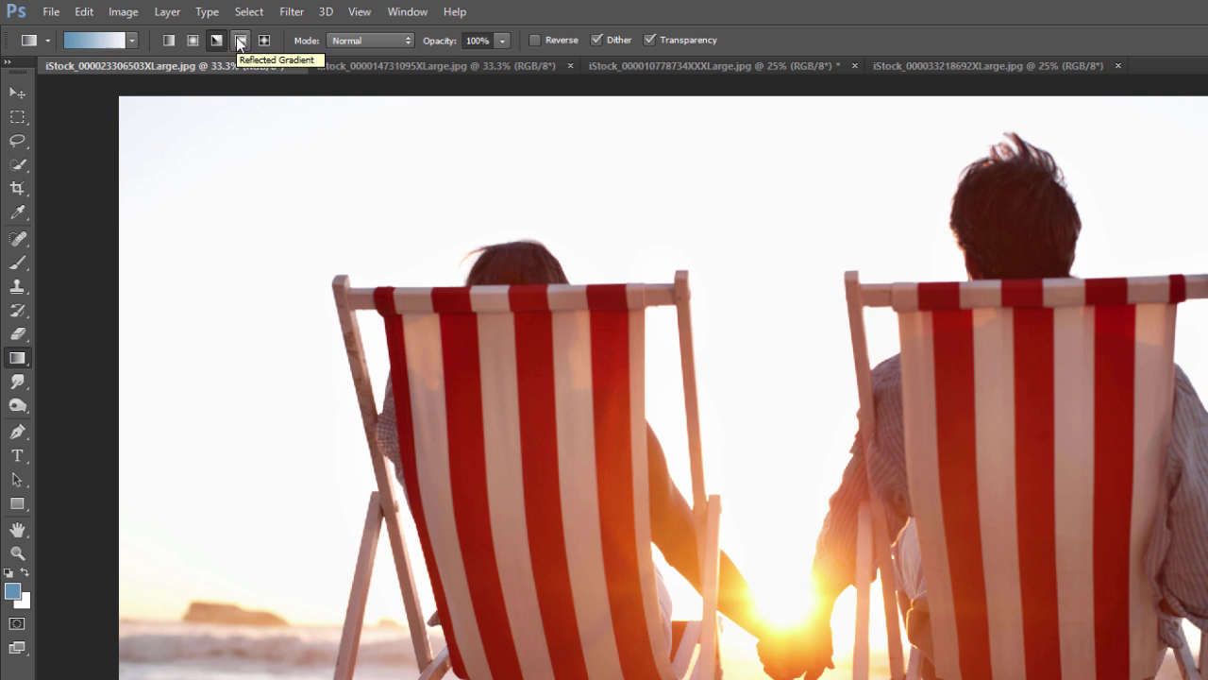
left_click(240, 42)
left_click_drag(749, 413, 1061, 412)
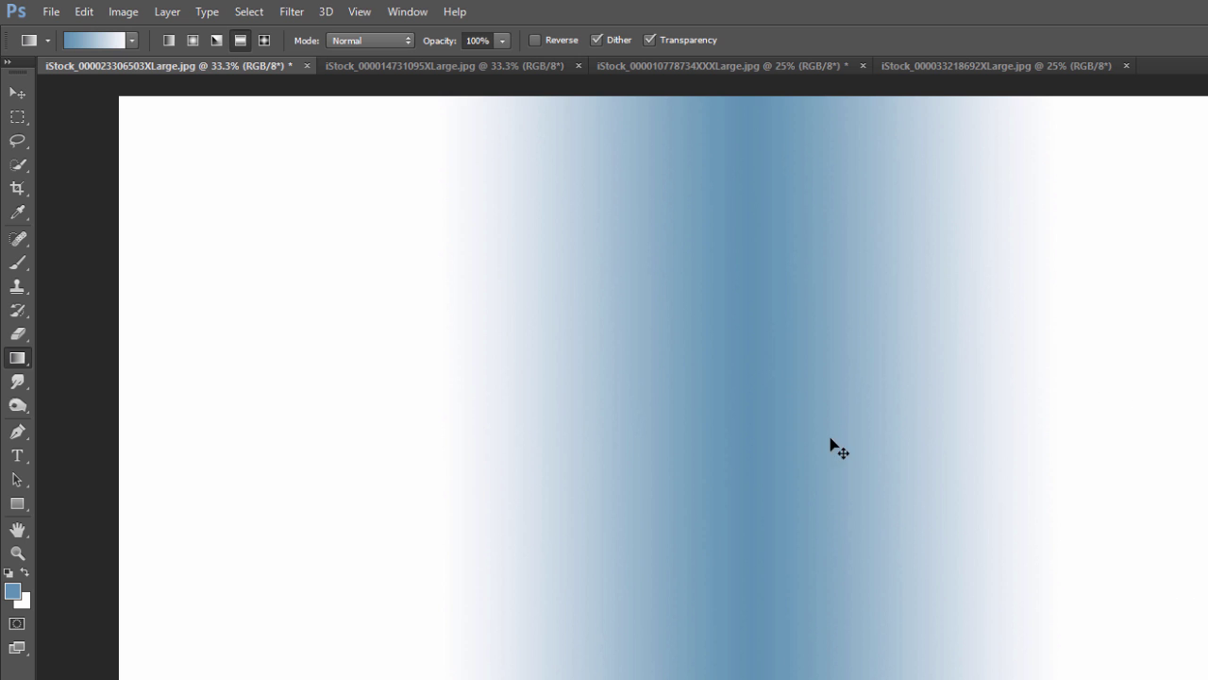
key("ctrl+z")
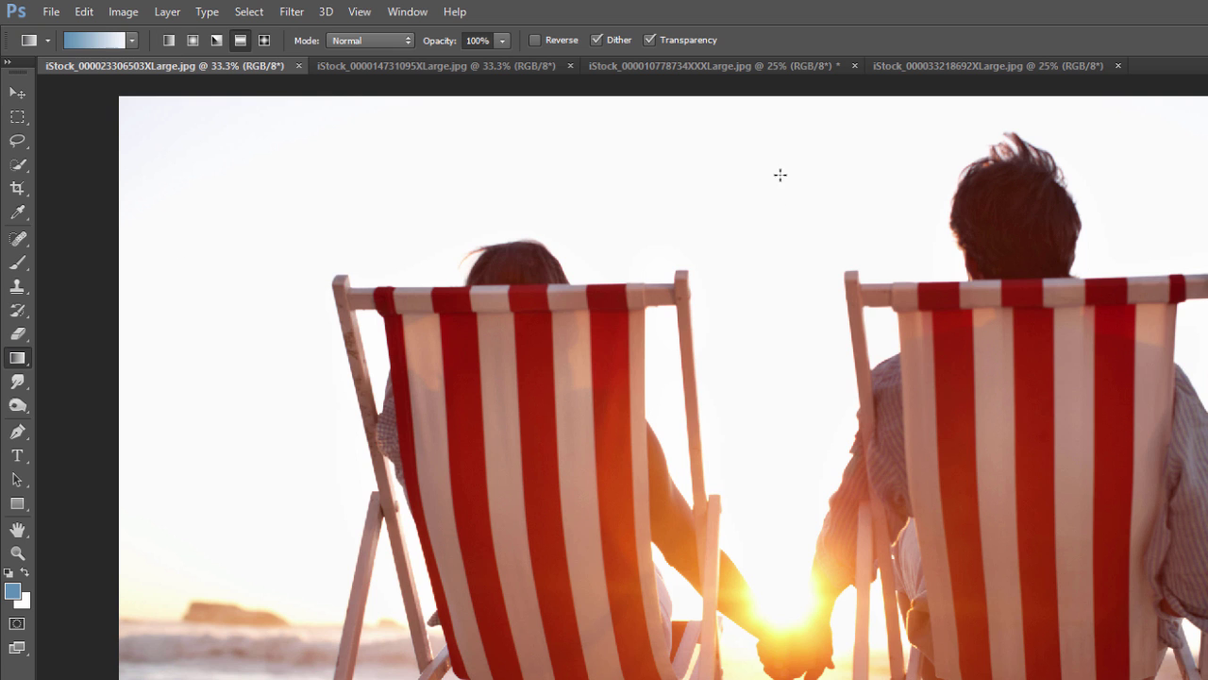
left_click(262, 41)
left_click(819, 421)
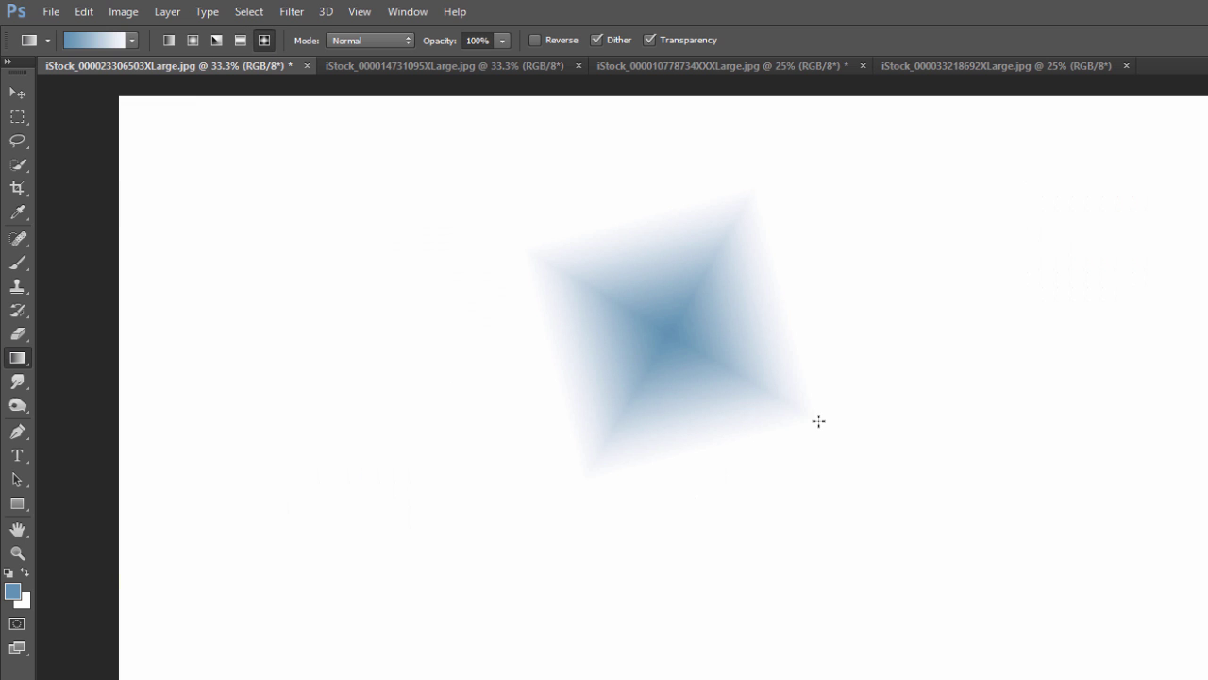
key("ctrl+z")
left_click(370, 40)
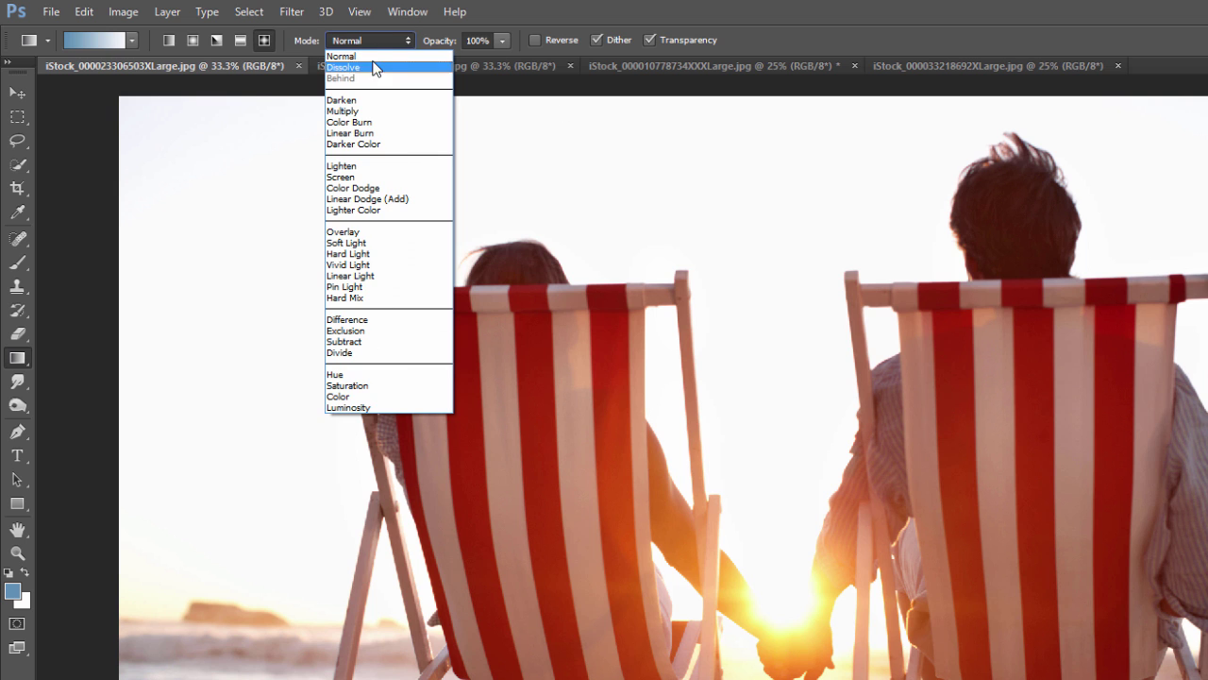
left_click(378, 39)
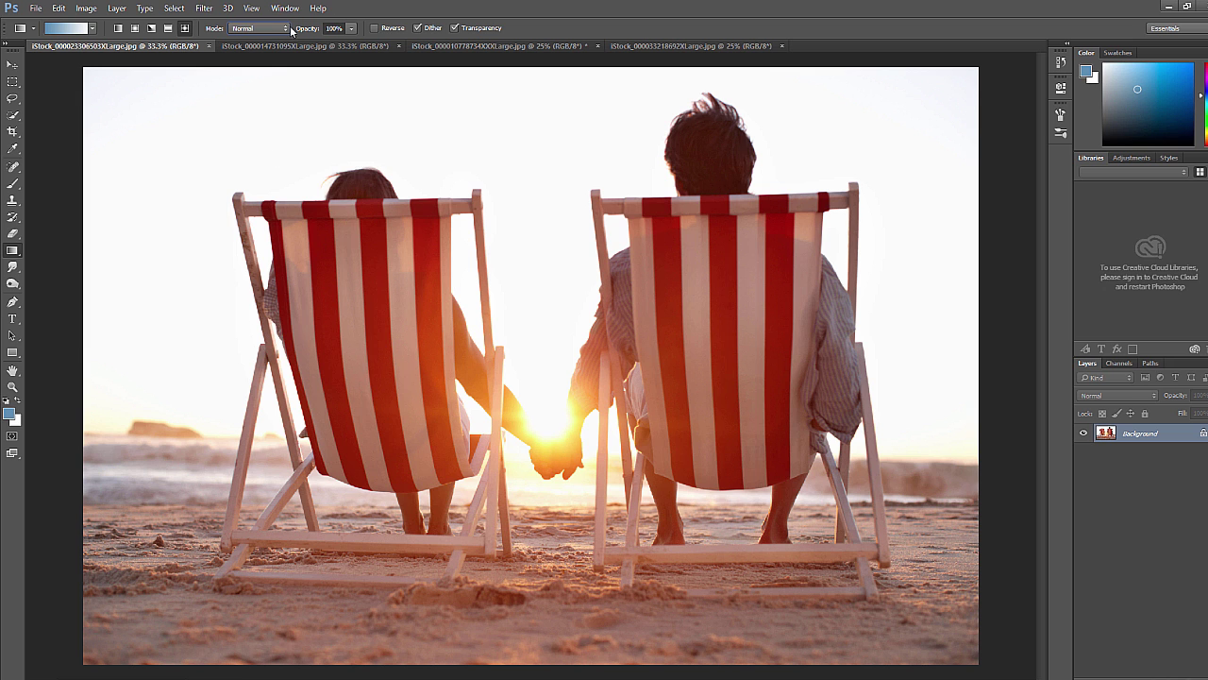
left_click_drag(262, 160, 821, 415)
key("ctrl+z")
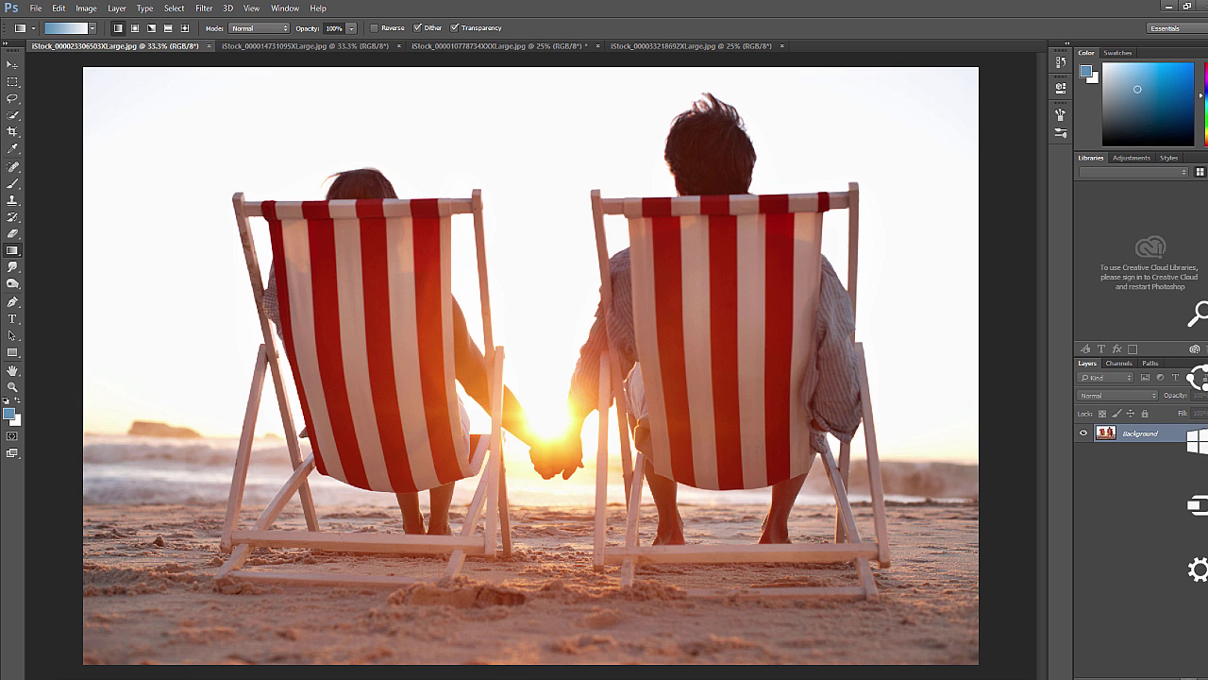
Step: Add Layer 1 with a blue-to-white gradient in Multiply mode, then delete it
left_click(1187, 672)
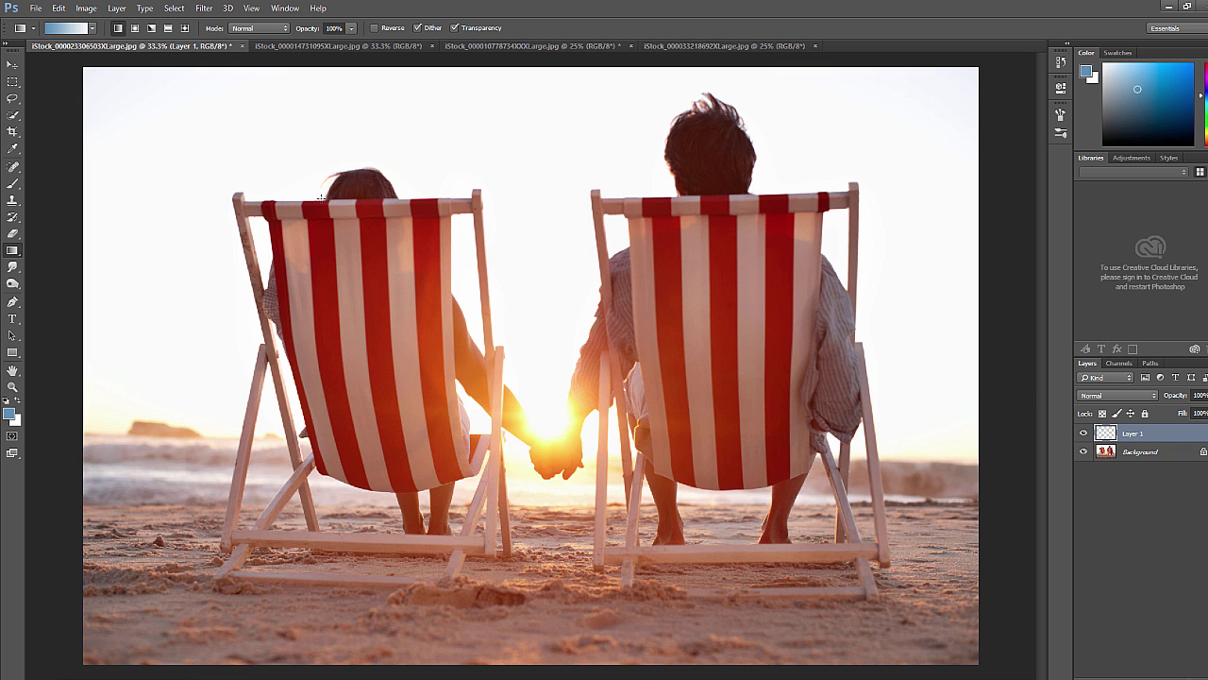
left_click_drag(187, 91, 623, 376)
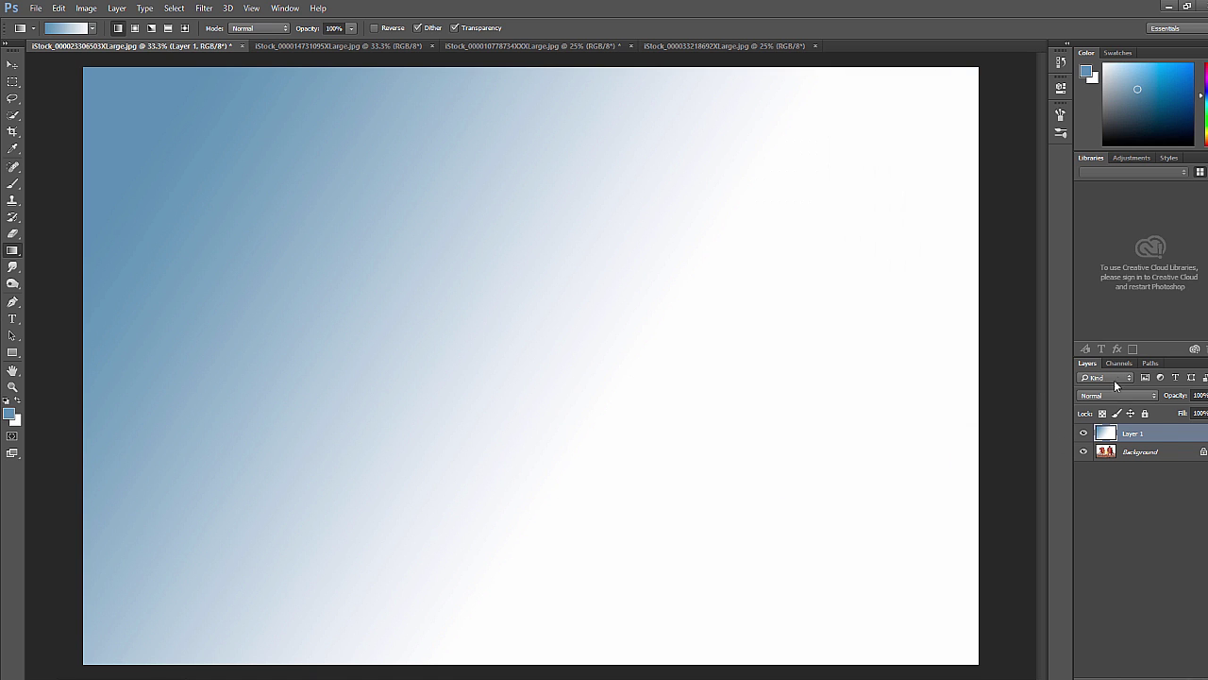
left_click(1109, 400)
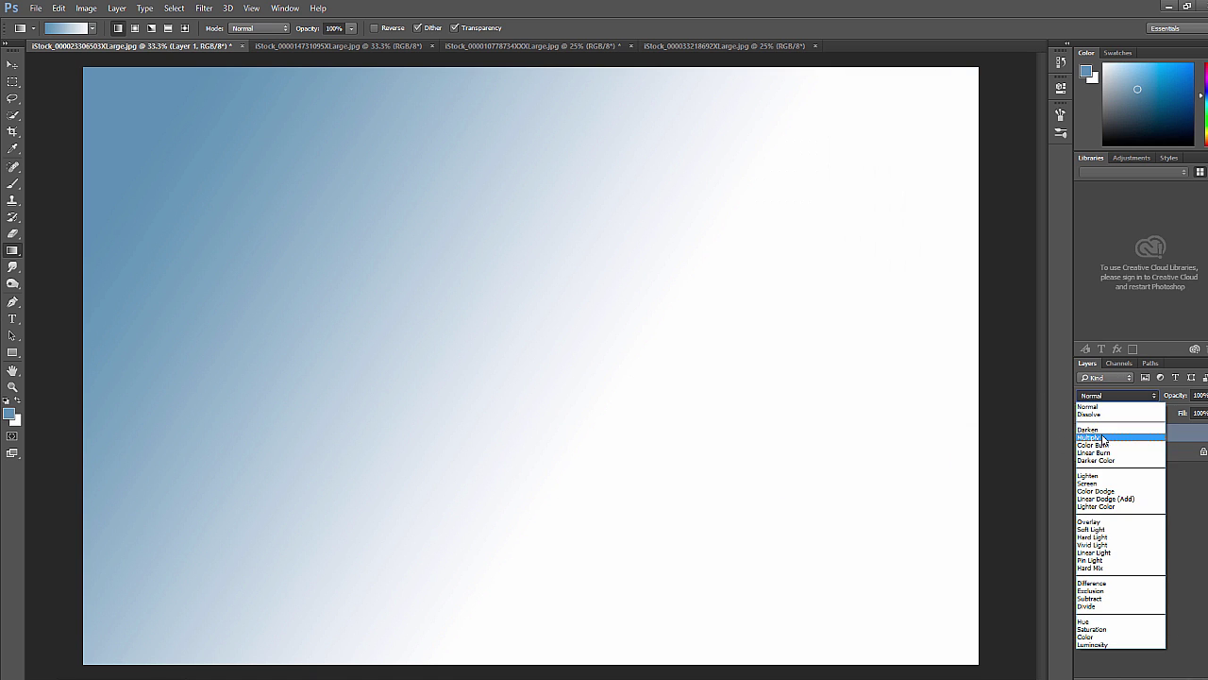
left_click(1101, 435)
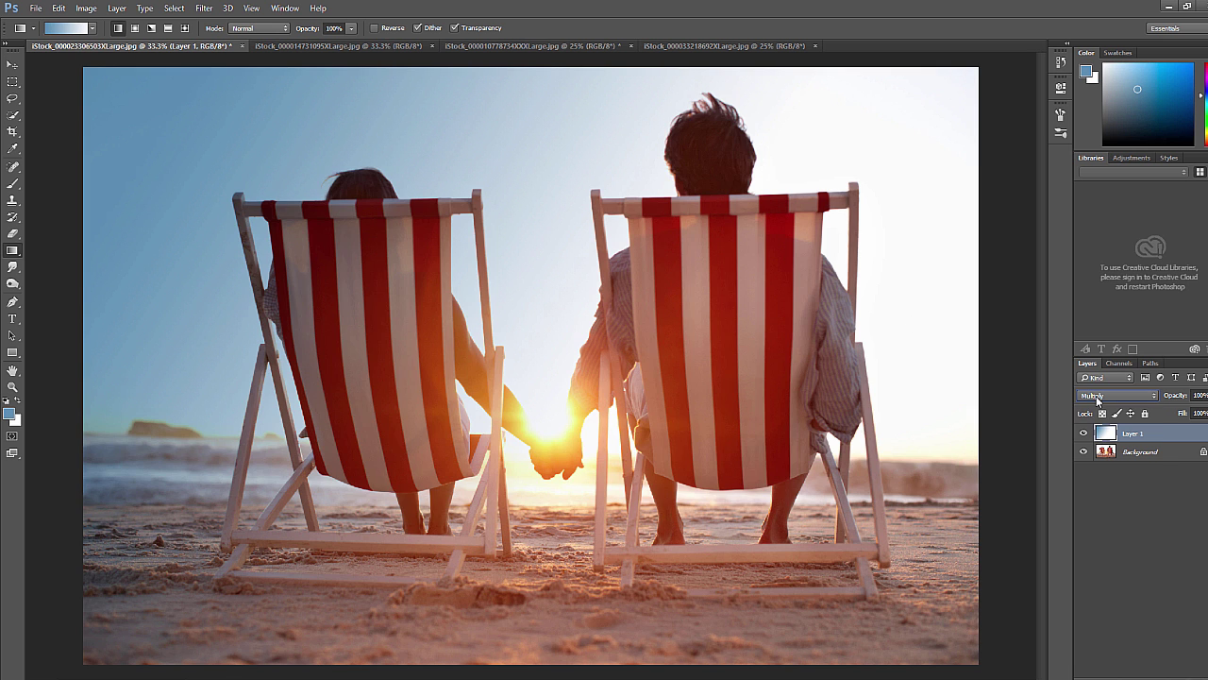
left_click_drag(1114, 439, 1203, 665)
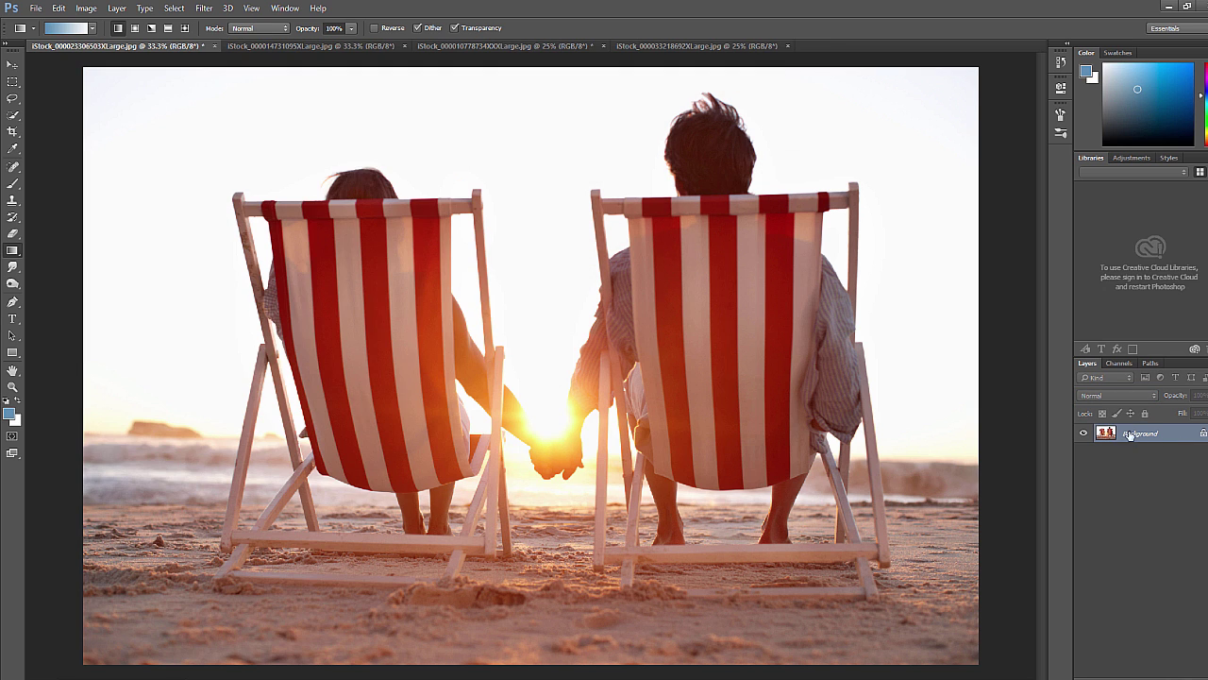
Step: Set the gradient mode to Screen and undo a washed-out test gradient
left_click(259, 30)
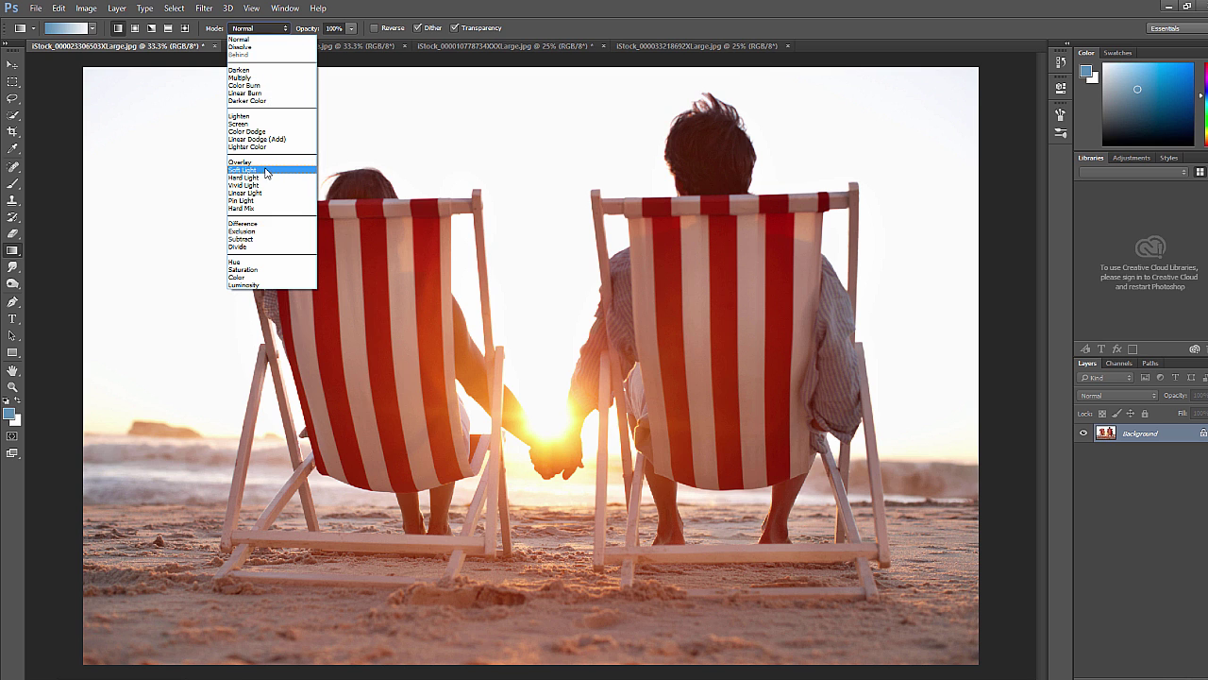
left_click(260, 124)
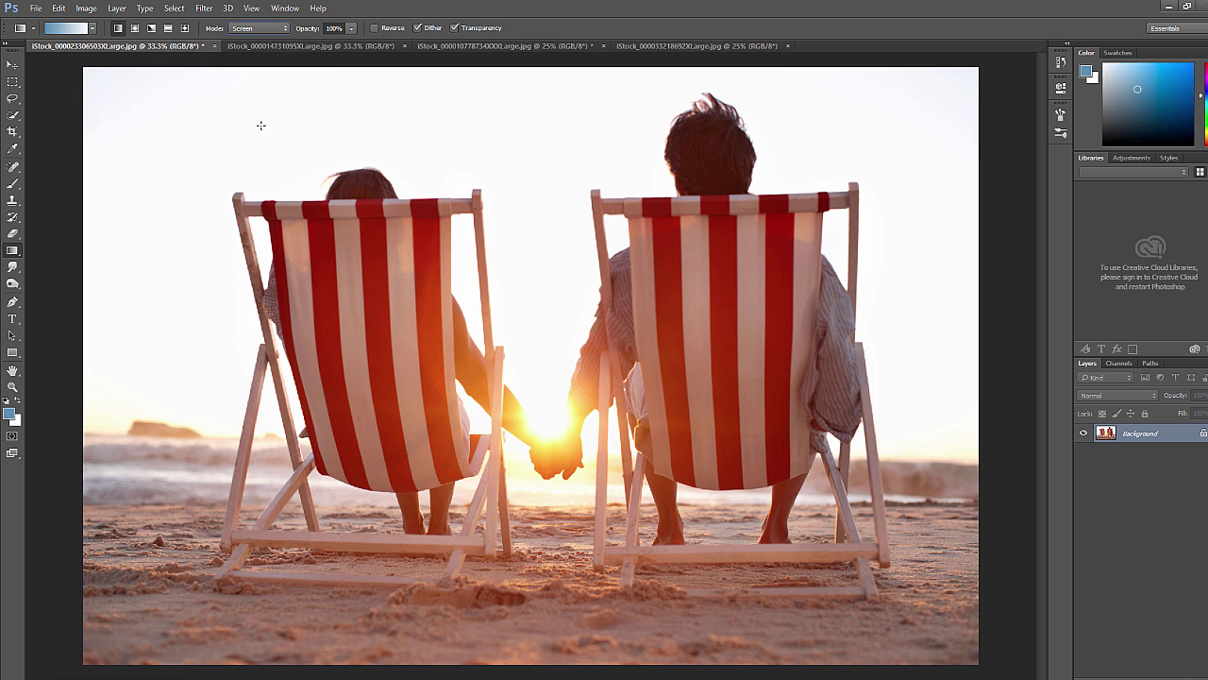
left_click_drag(316, 116, 675, 421)
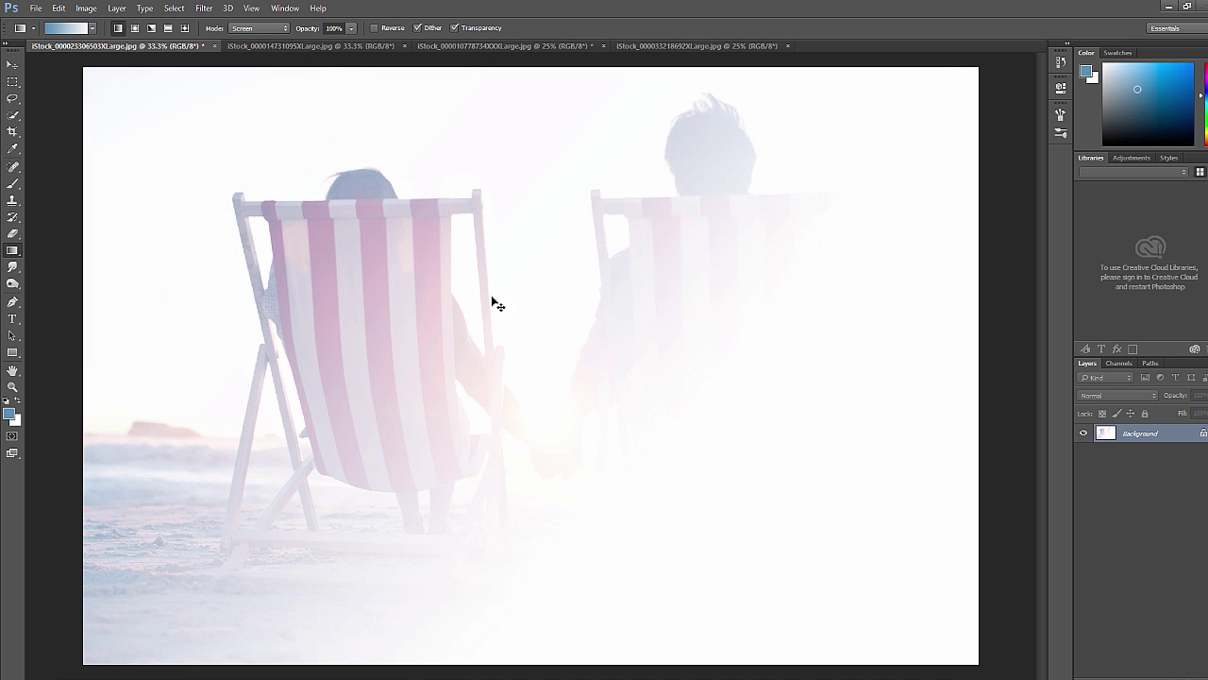
key("ctrl+z")
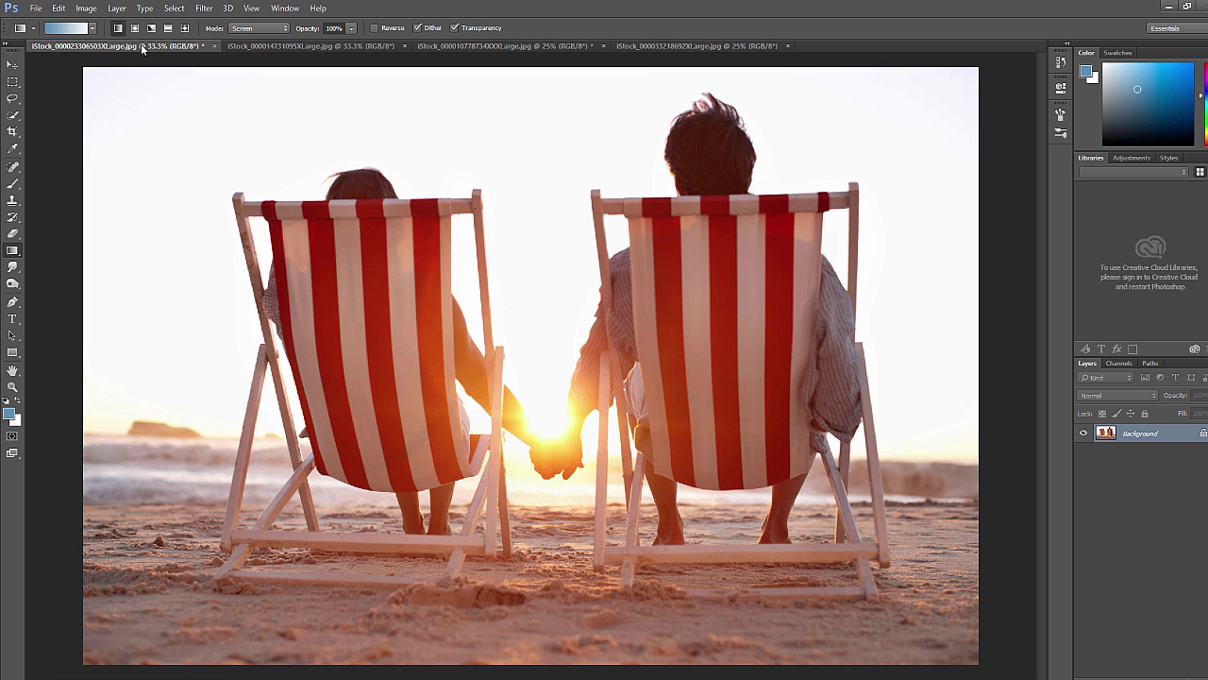
Step: Keep Screen mode with opacity at 100% and bring up the gradient presets
left_click(250, 30)
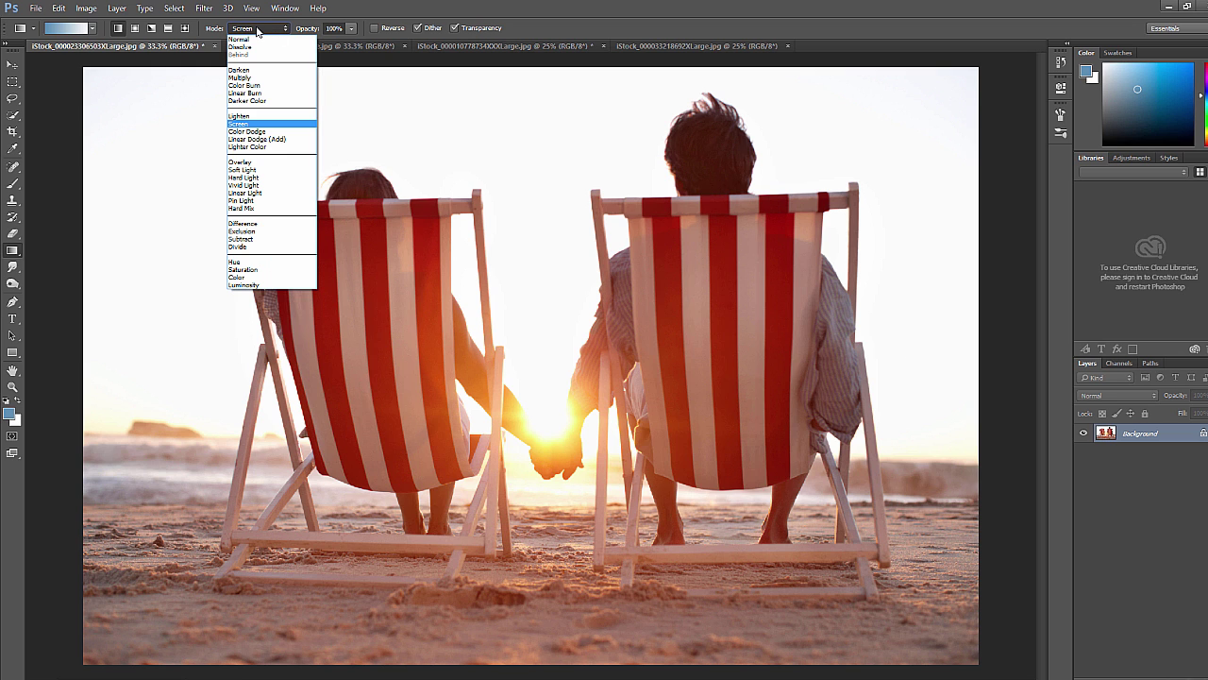
left_click(353, 32)
left_click(353, 32)
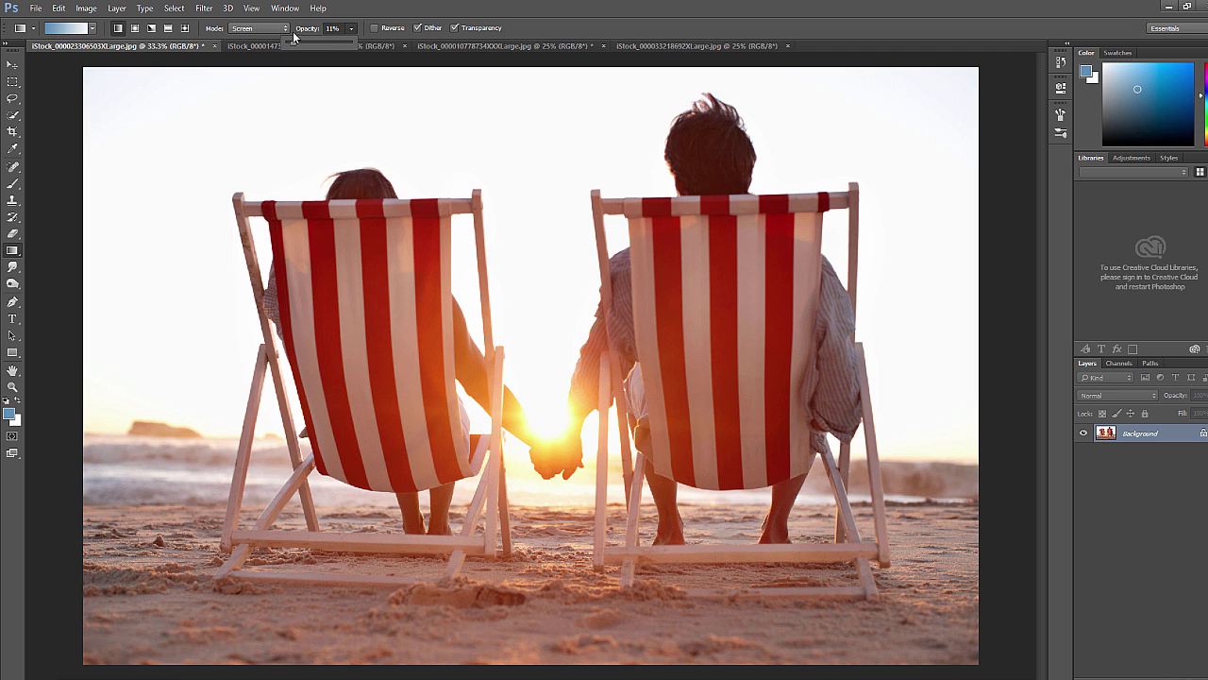
left_click(350, 30)
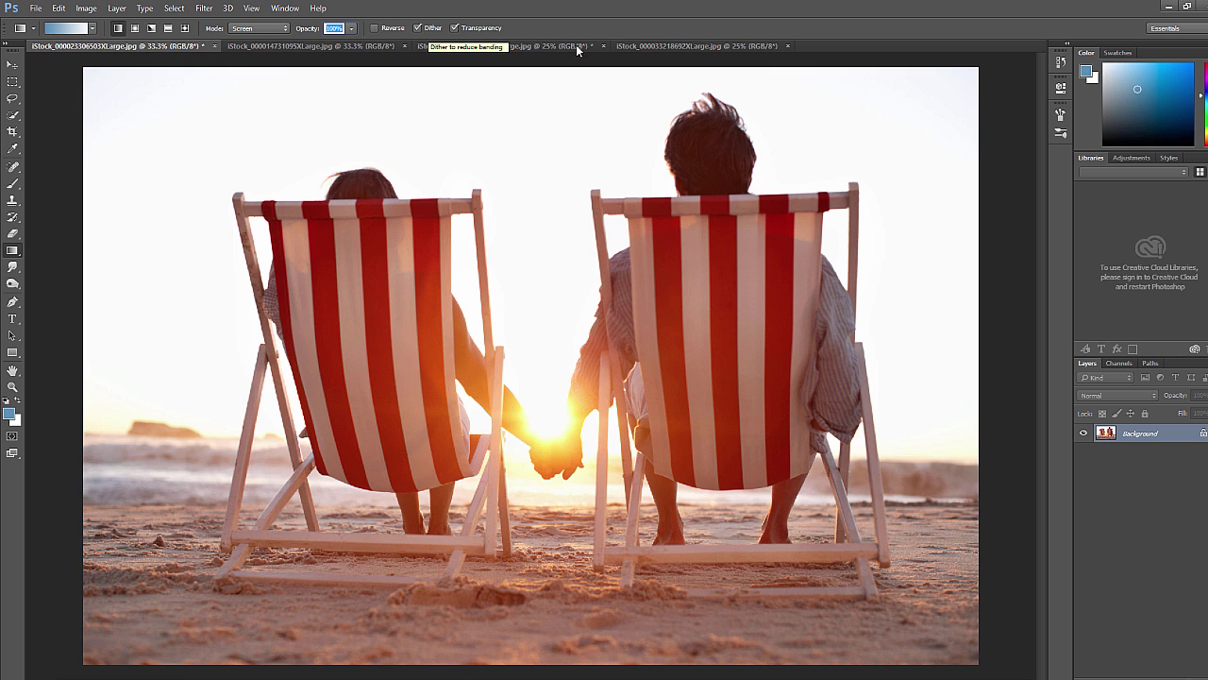
left_click(91, 29)
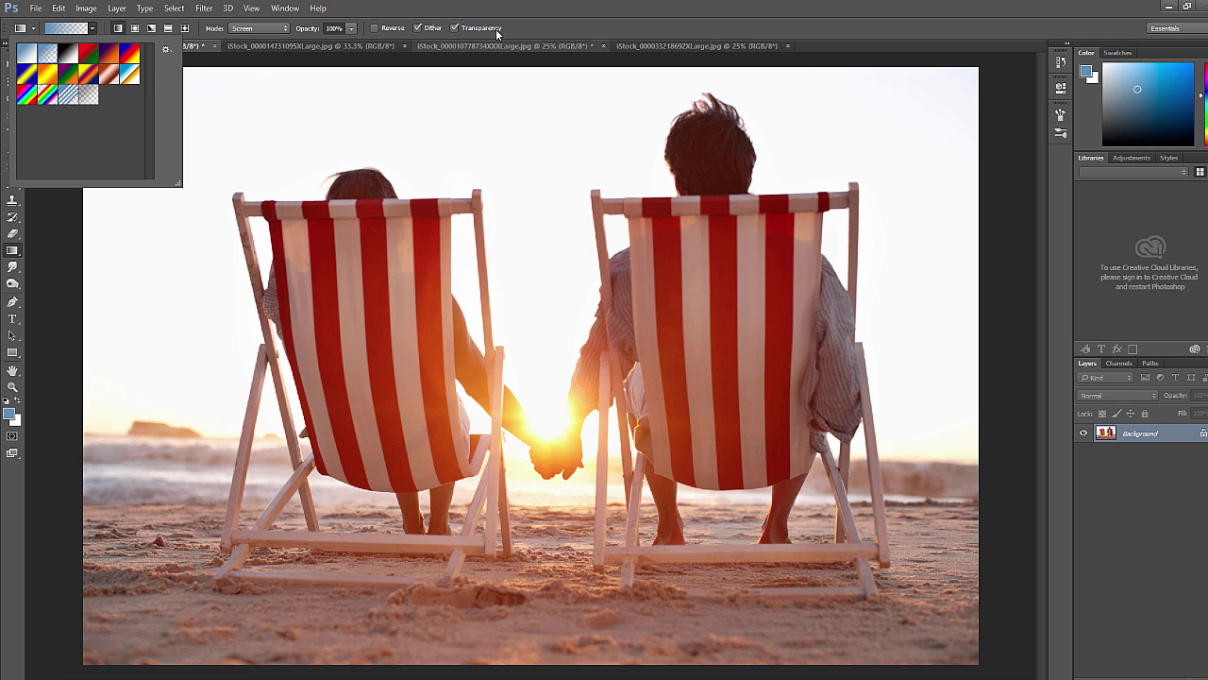
Step: Turn transparency off and switch the gradient mode back to Normal, undoing test gradients
left_click(454, 31)
left_click_drag(308, 153, 580, 365)
key("ctrl+z")
left_click(259, 27)
left_click(247, 36)
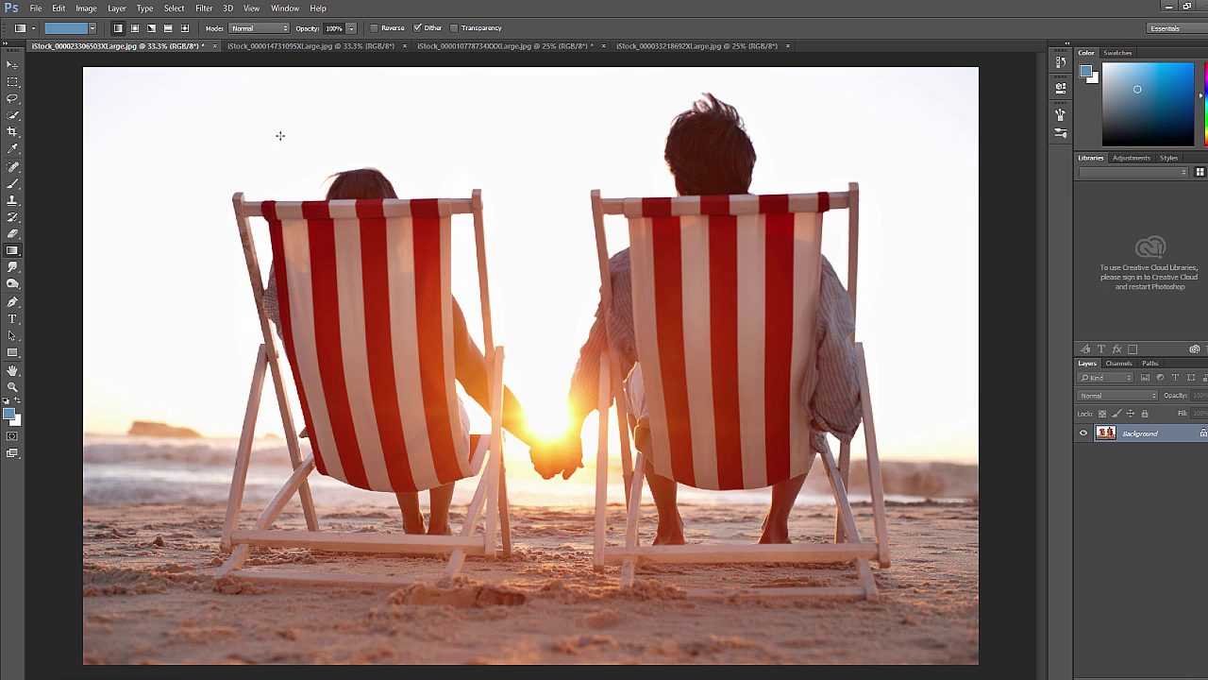
left_click_drag(302, 157, 570, 357)
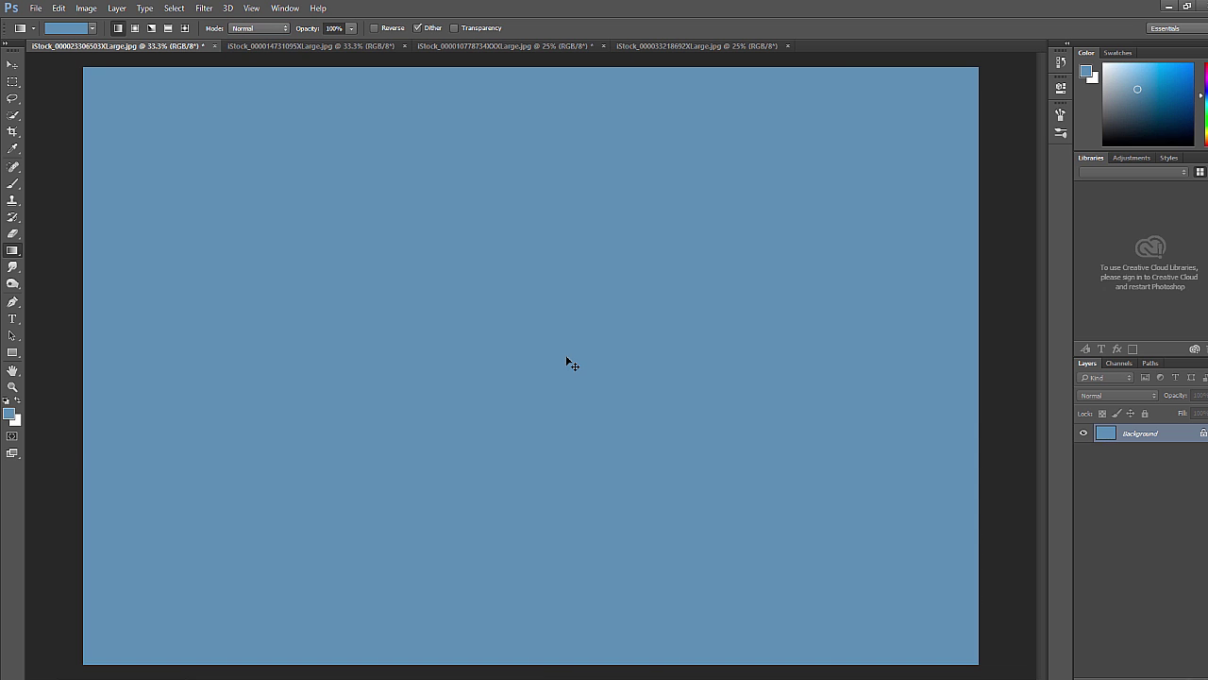
key("ctrl+z")
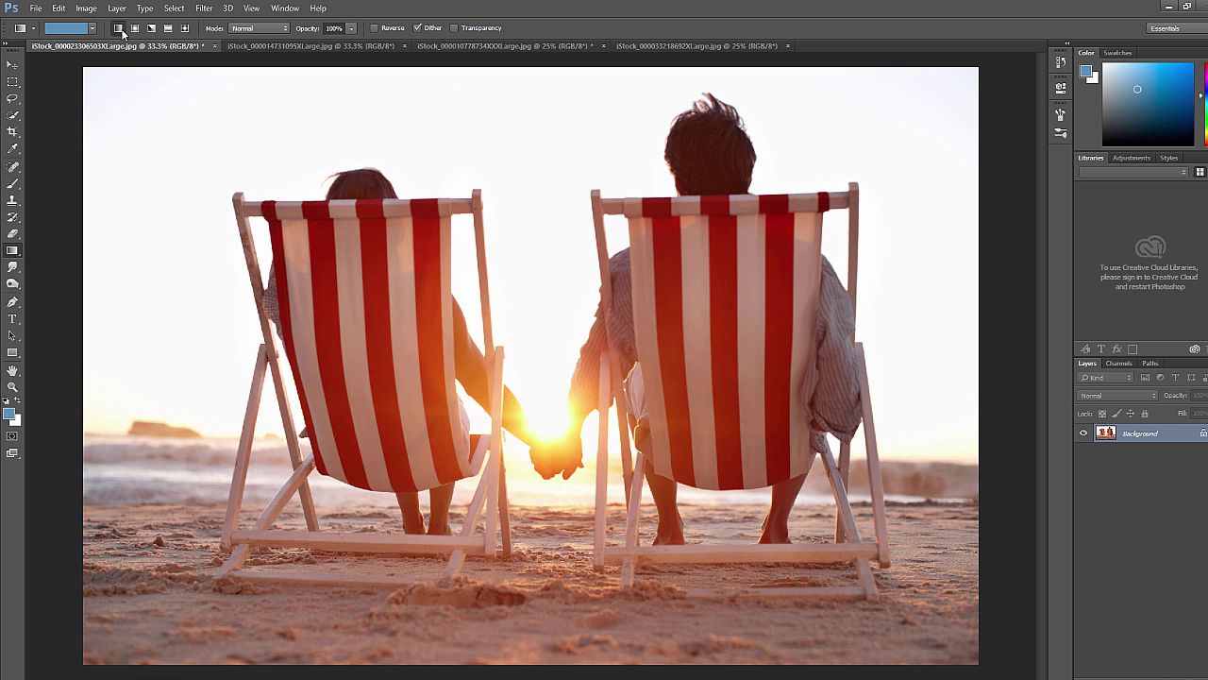
Step: Turn transparency back on and load the orange-yellow-orange preset, undoing each test gradient
left_click(460, 29)
left_click_drag(308, 145, 567, 380)
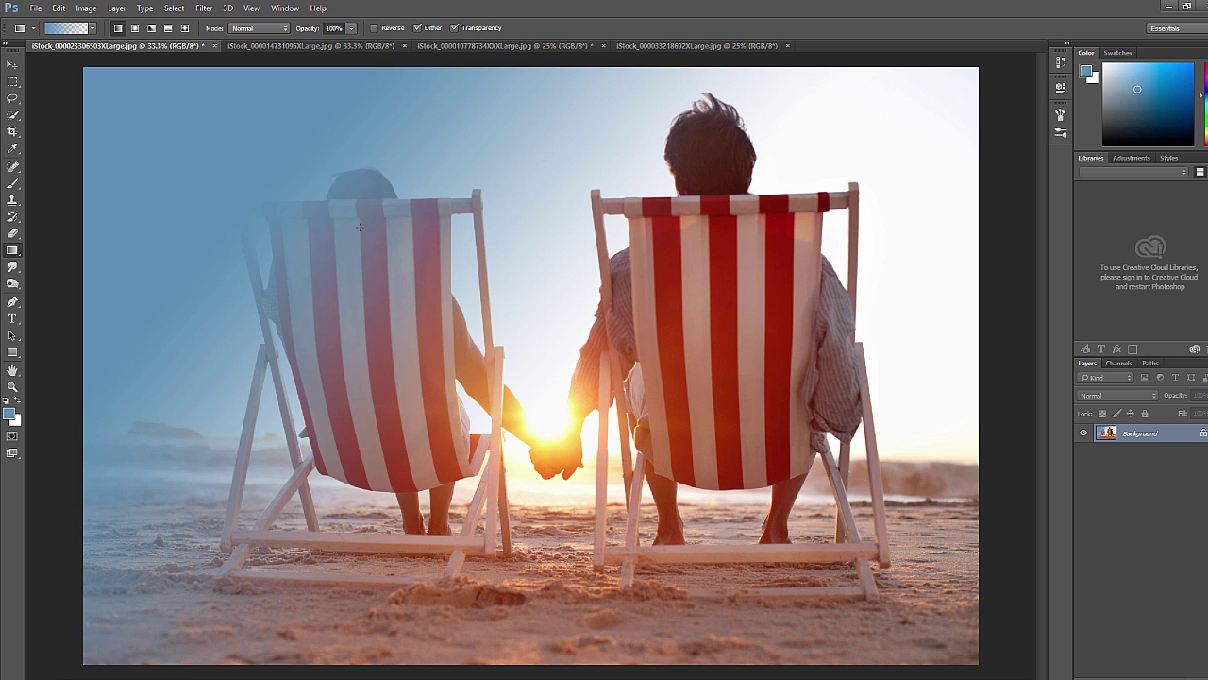
key("ctrl+z")
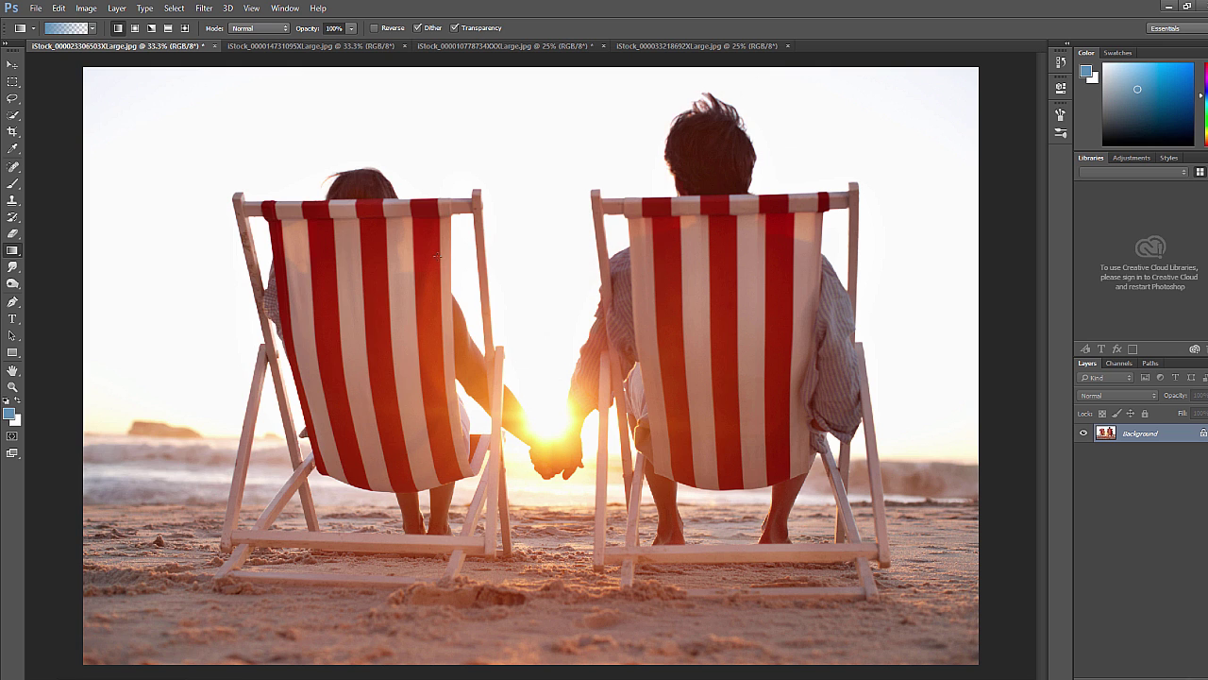
left_click(92, 29)
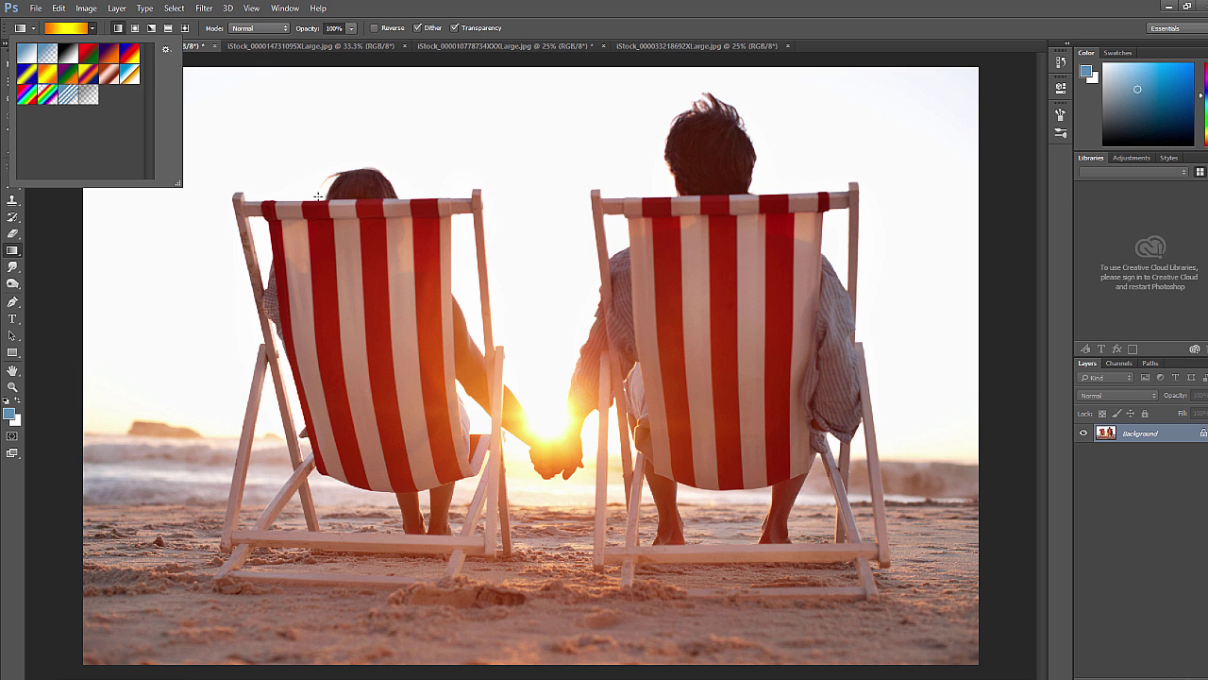
double_click(50, 80)
left_click_drag(331, 204, 682, 428)
key("ctrl+z")
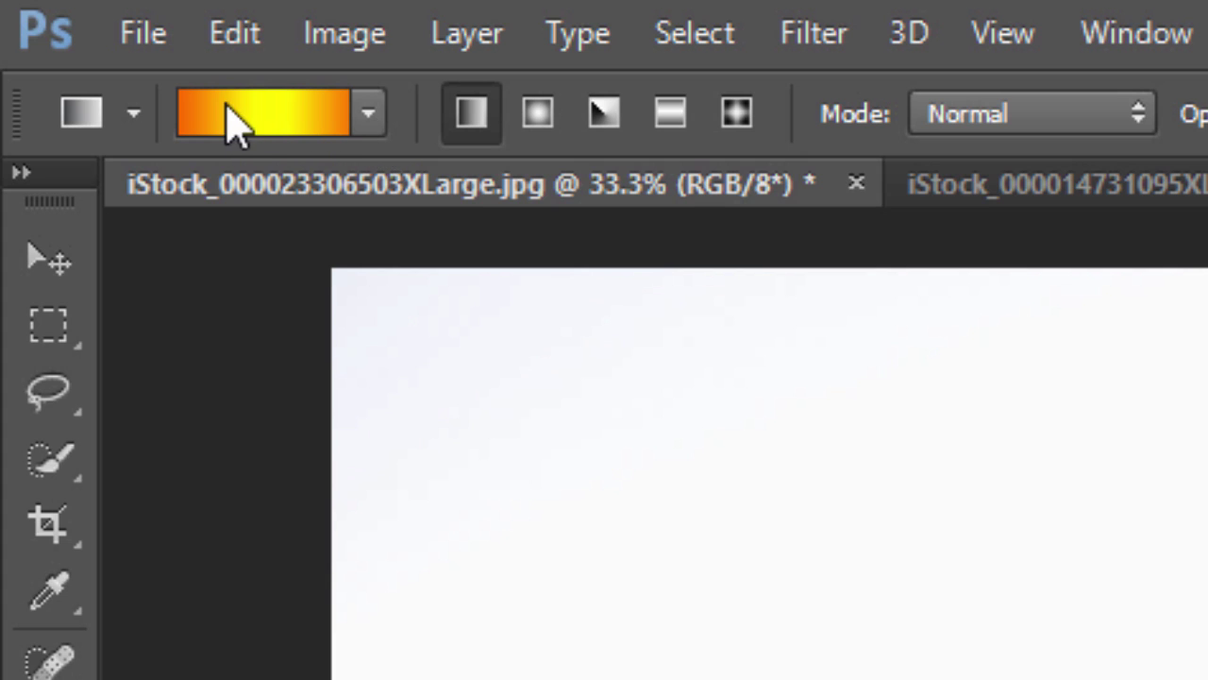
Step: Load the blue-to-white Foreground to Background preset in the Gradient Editor
key("i")
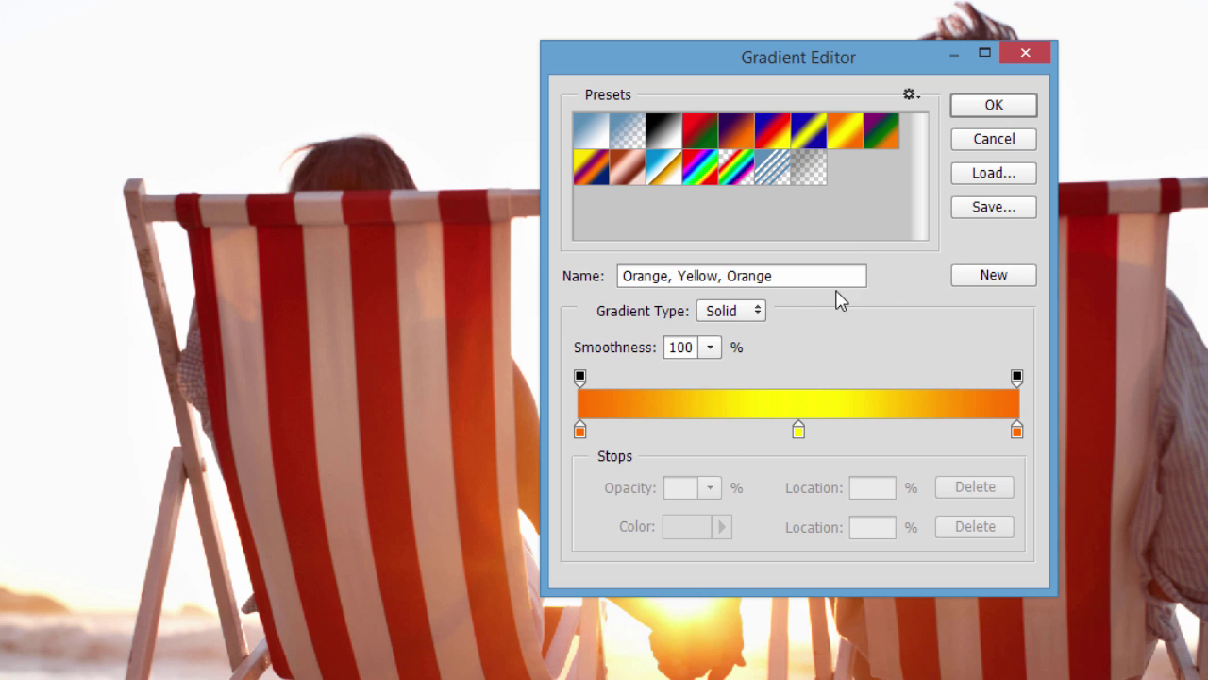
left_click(597, 138)
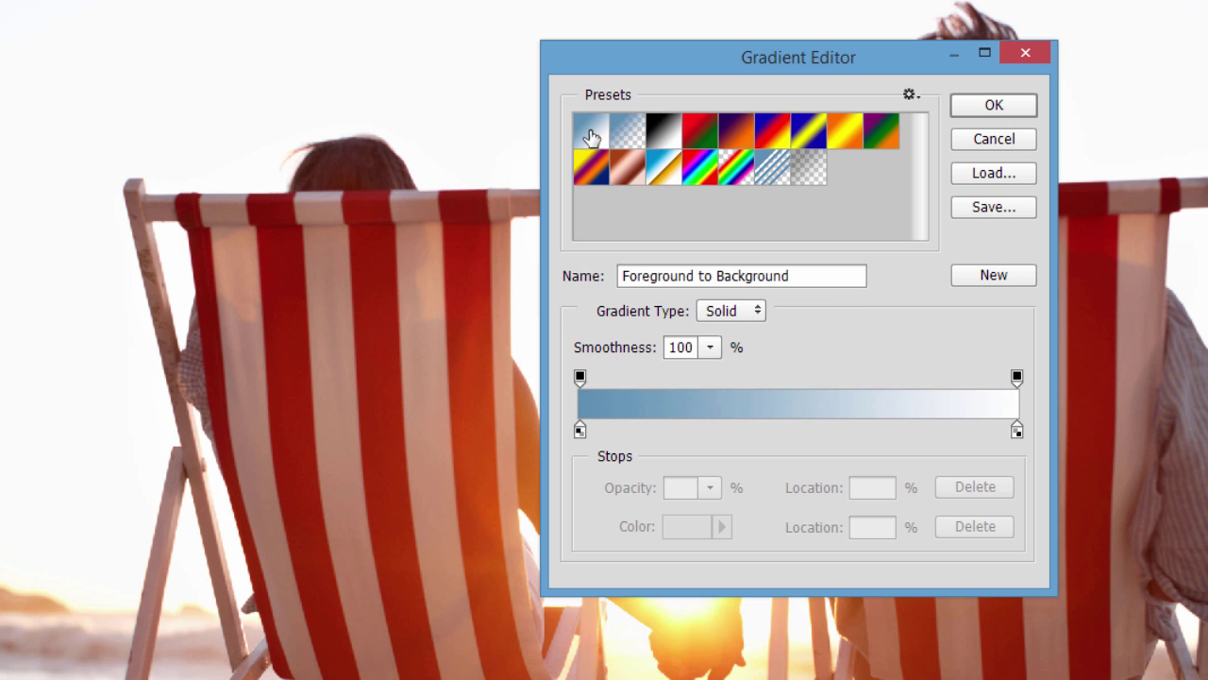
left_click(803, 178)
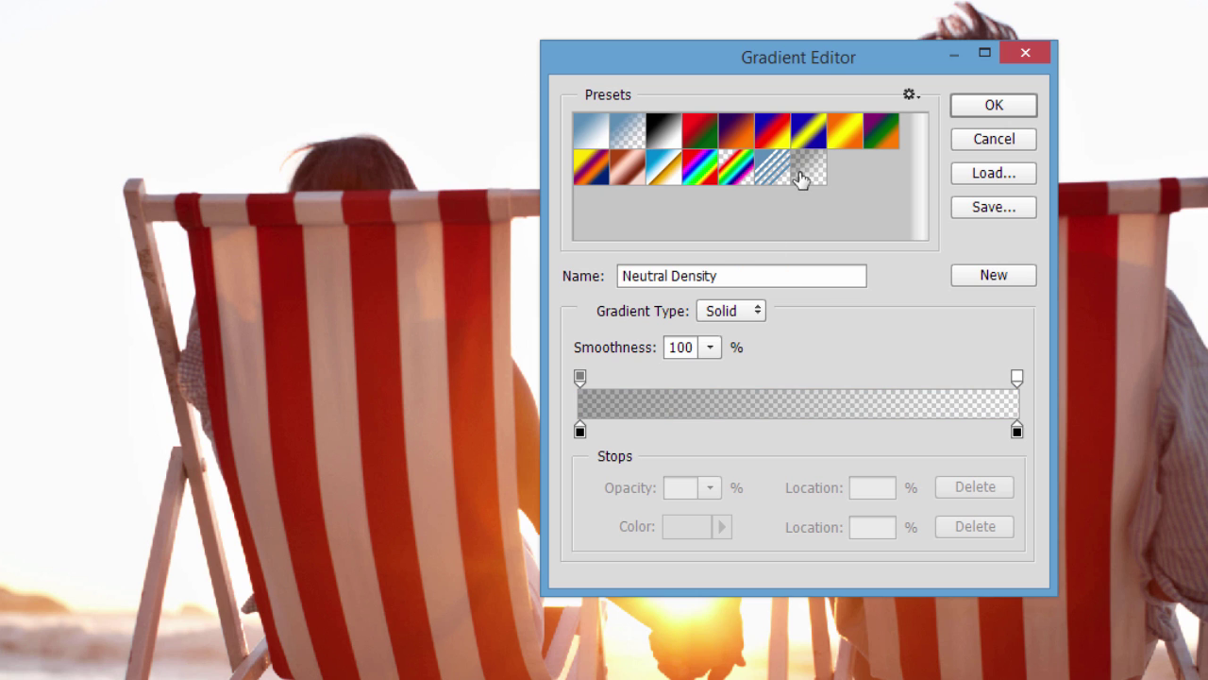
left_click(602, 138)
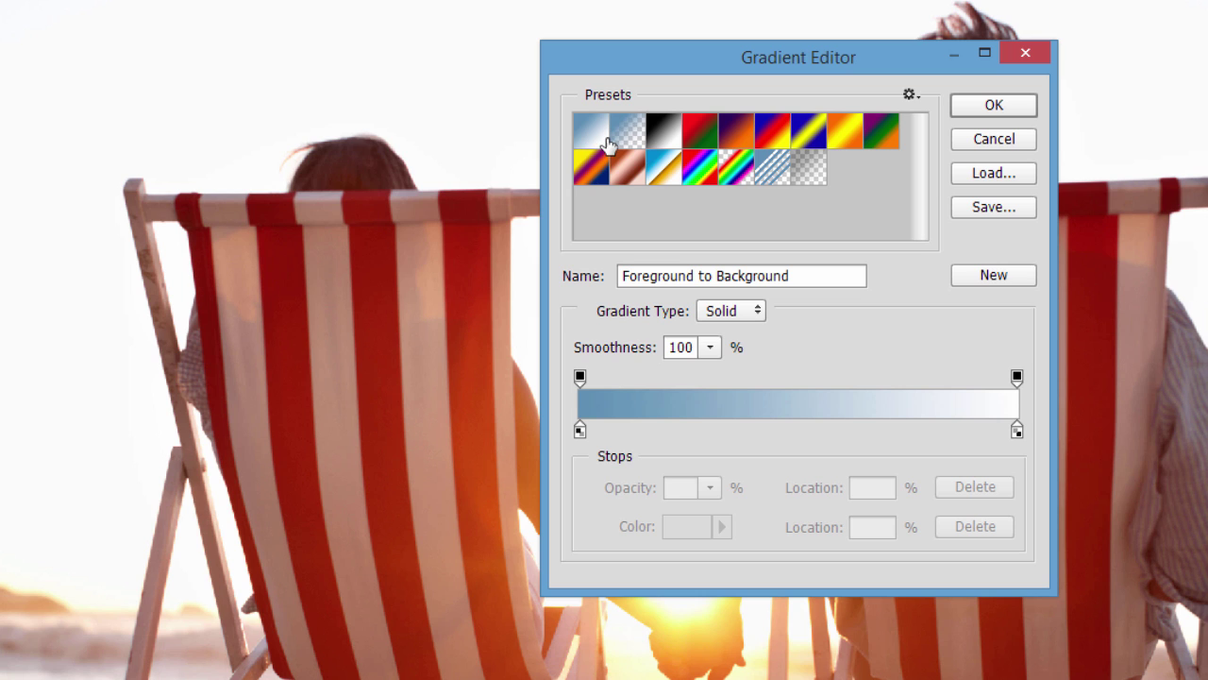
Step: Try moving the opacity stops, returning the left one to 0
left_click(580, 378)
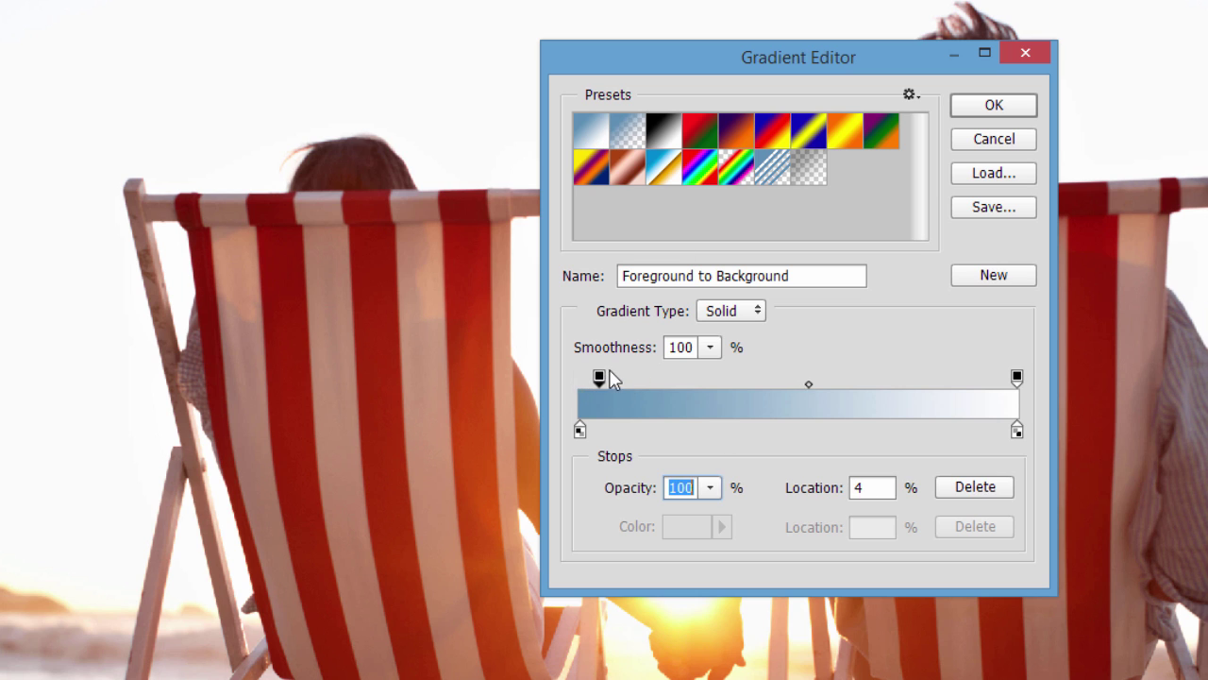
left_click_drag(614, 369, 649, 377)
left_click_drag(557, 387, 559, 387)
mouse_move(1016, 378)
left_mouse_down()
mouse_move(992, 379)
mouse_move(1018, 383)
left_mouse_up()
left_click_drag(580, 378, 550, 386)
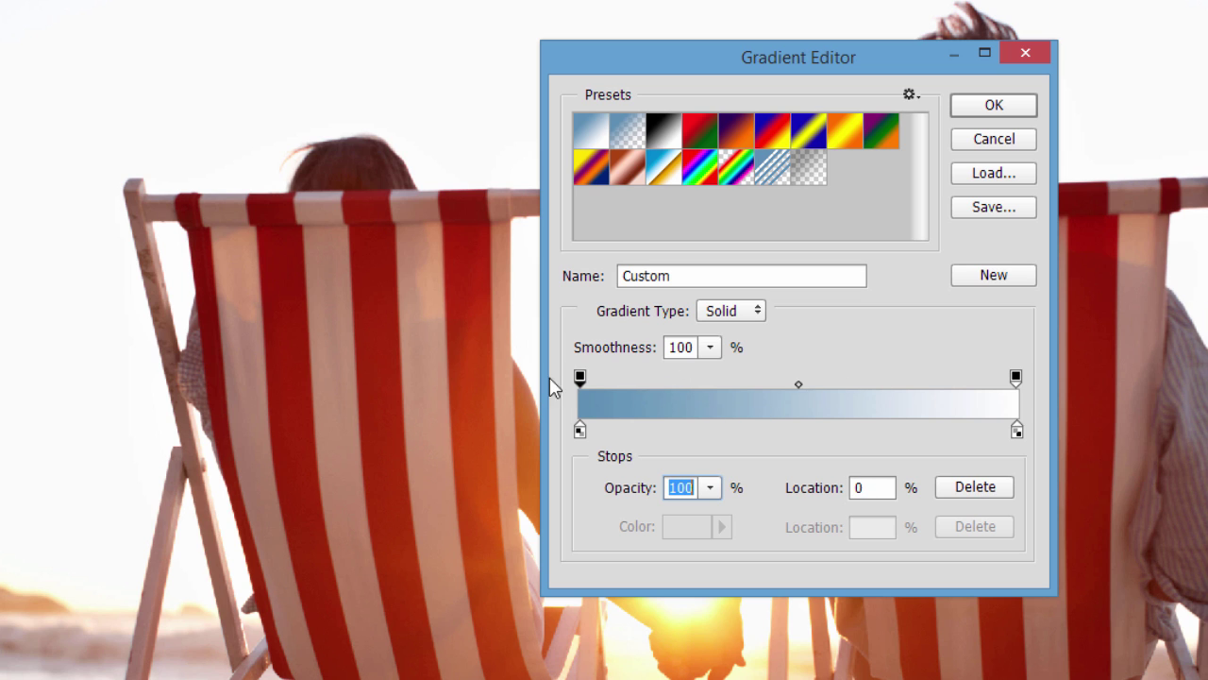
Step: Set the left colour stop to deep blue #215995 and the right to yellow #f3d425
left_click(580, 432)
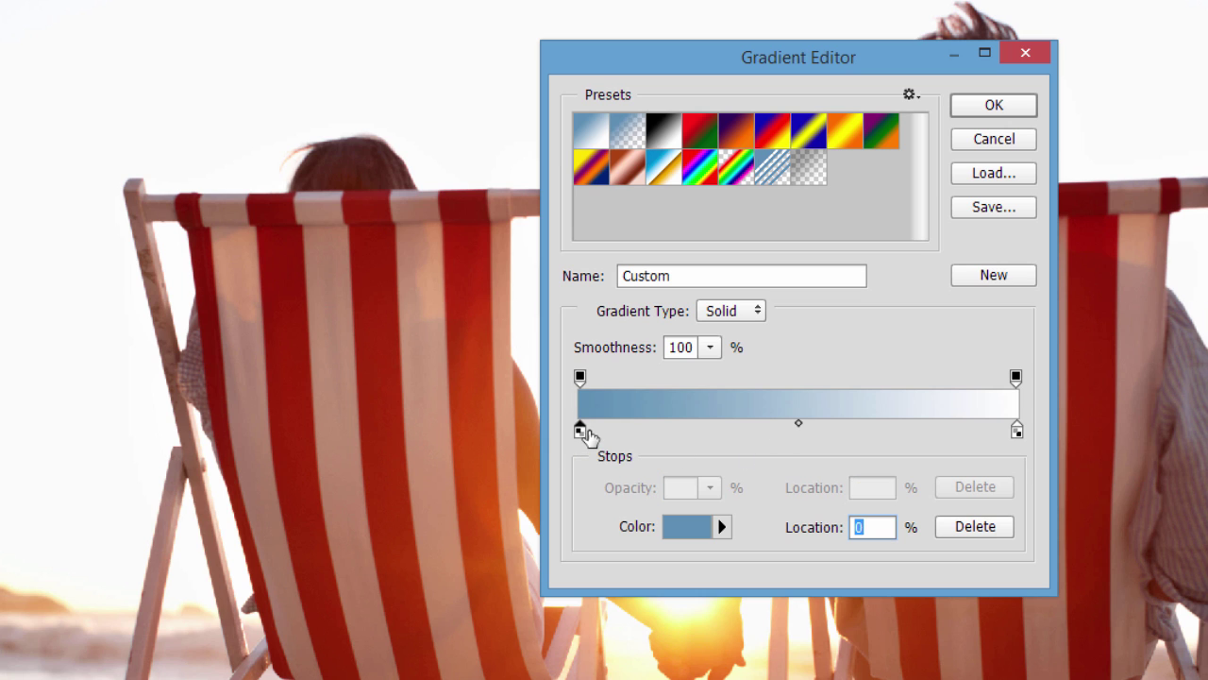
double_click(580, 432)
left_click(752, 183)
left_click_drag(753, 184, 728, 267)
left_click(1054, 142)
double_click(1017, 431)
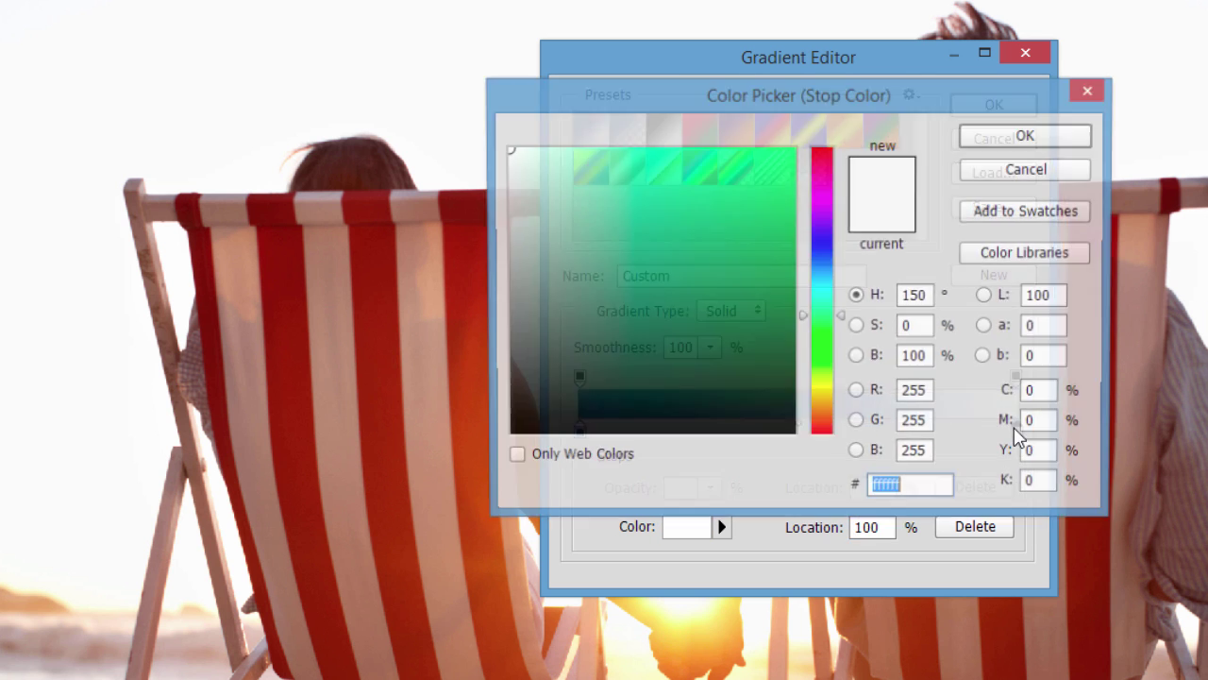
left_click_drag(822, 393, 818, 397)
left_click_drag(761, 181, 755, 165)
left_click(1067, 136)
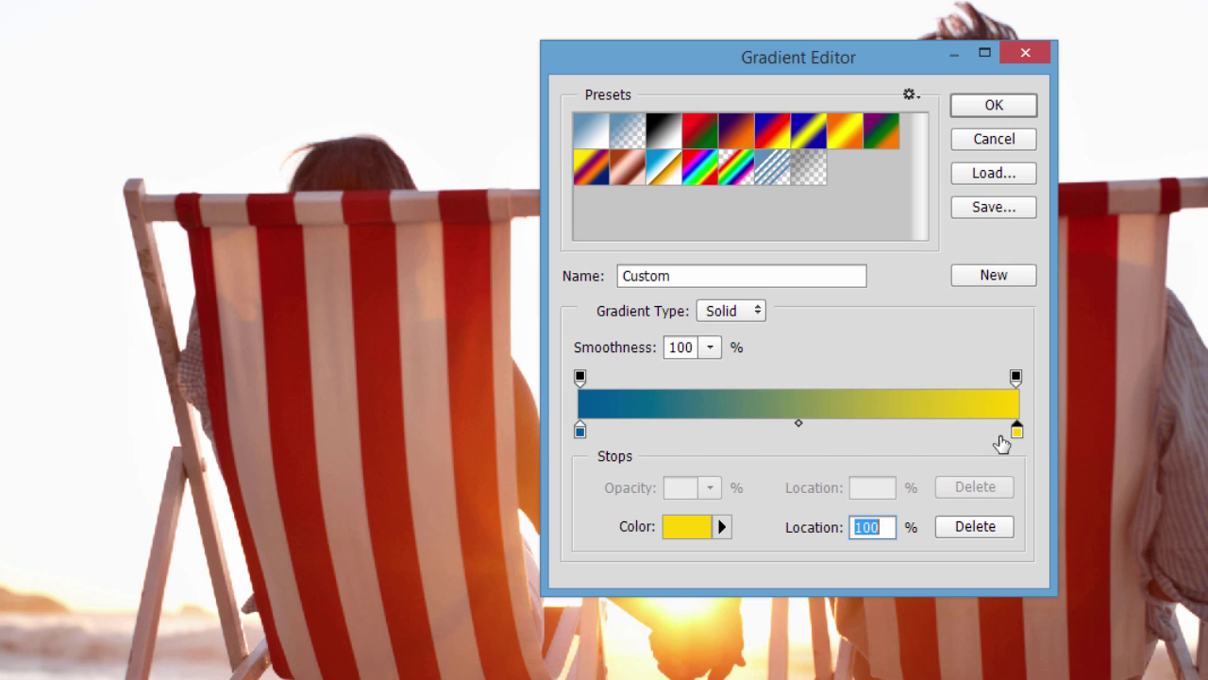
left_click(583, 379)
left_click_drag(715, 496, 666, 518)
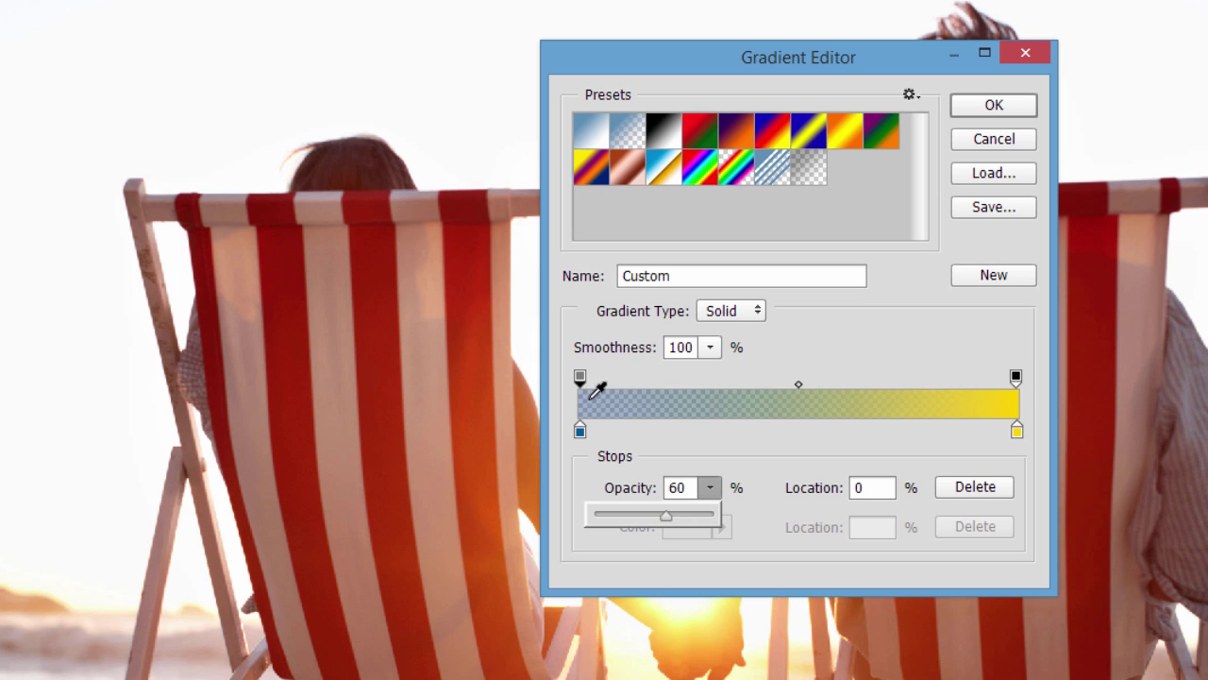
left_click_drag(675, 522, 777, 526)
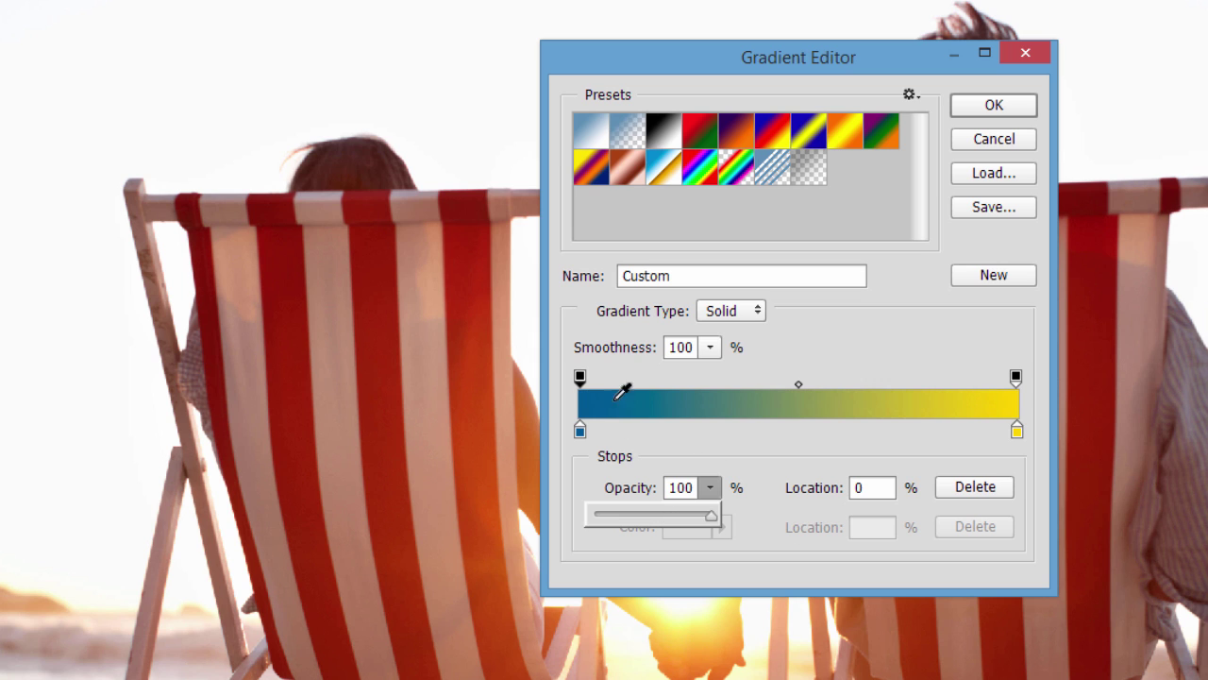
left_click(581, 379)
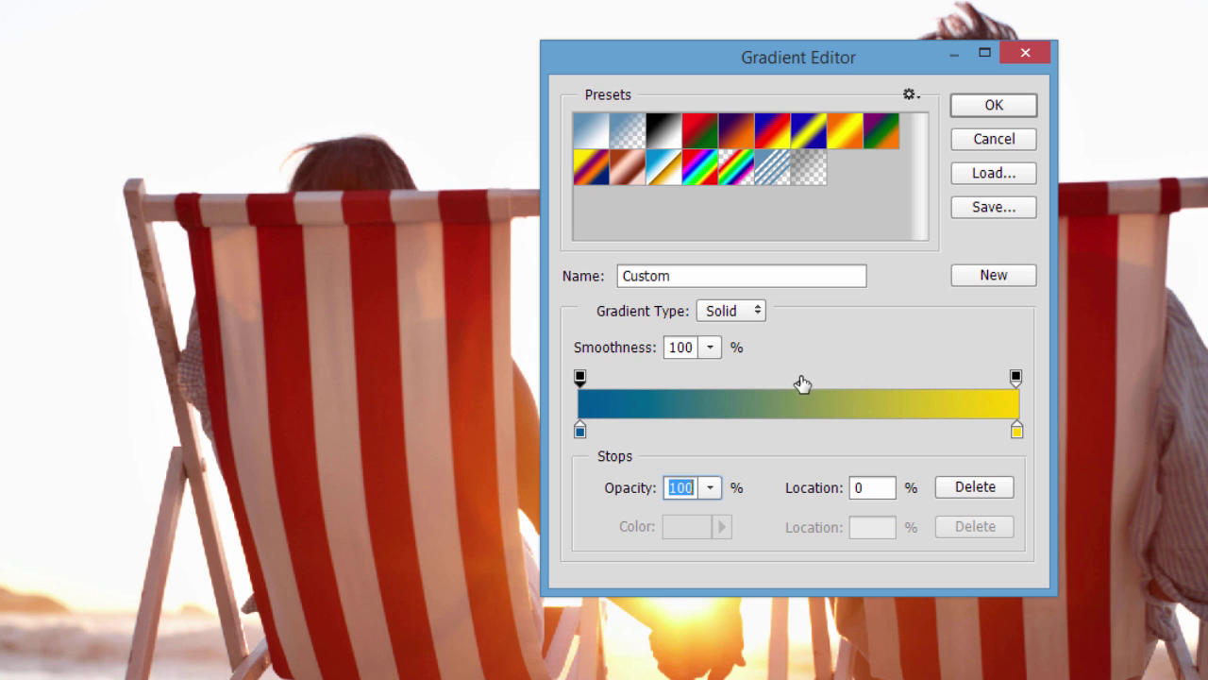
left_click(785, 432)
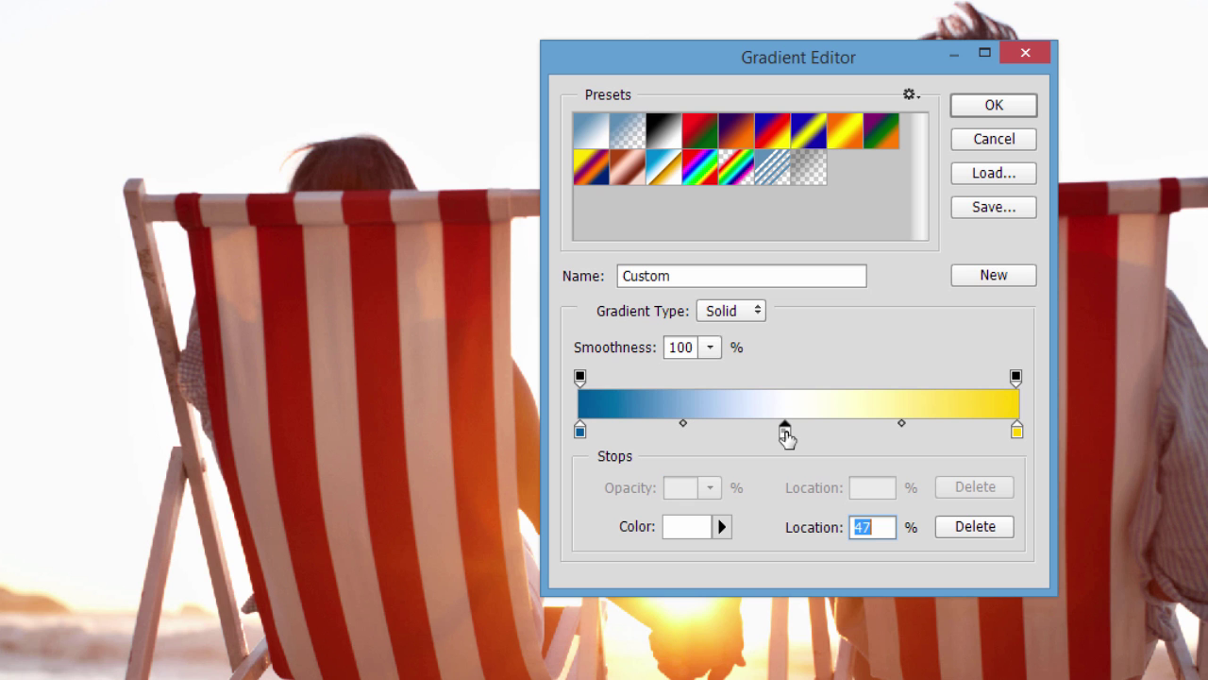
double_click(784, 433)
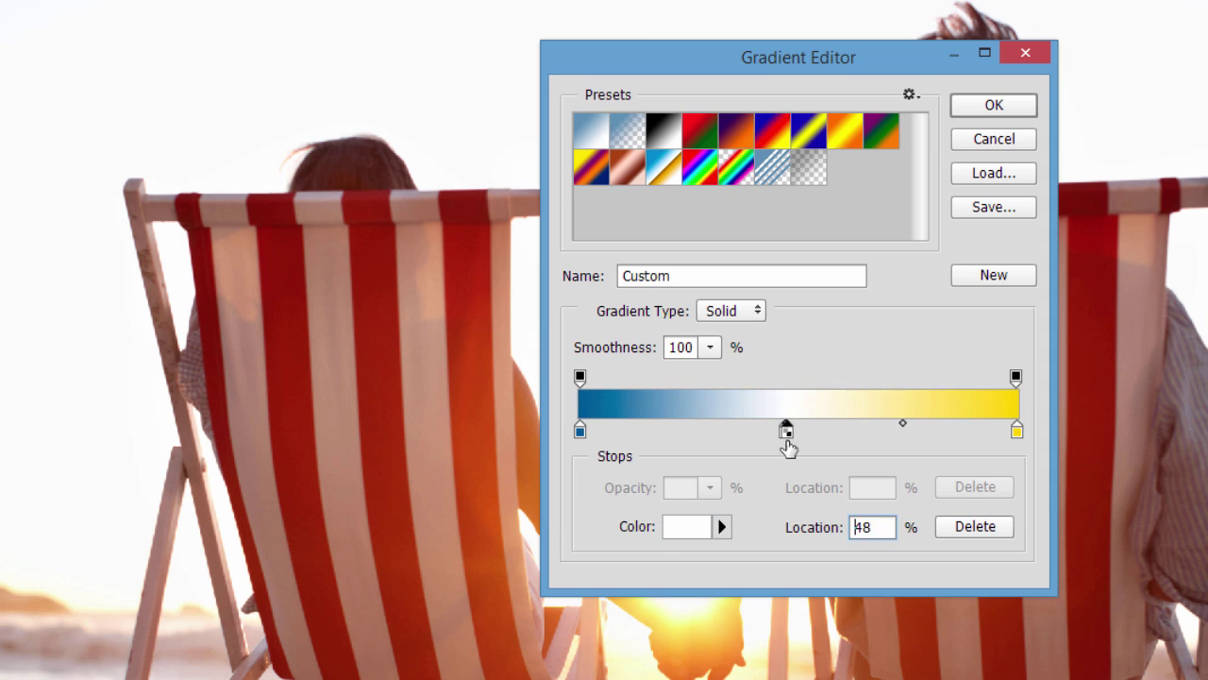
left_click(790, 500)
left_click_drag(785, 432, 780, 536)
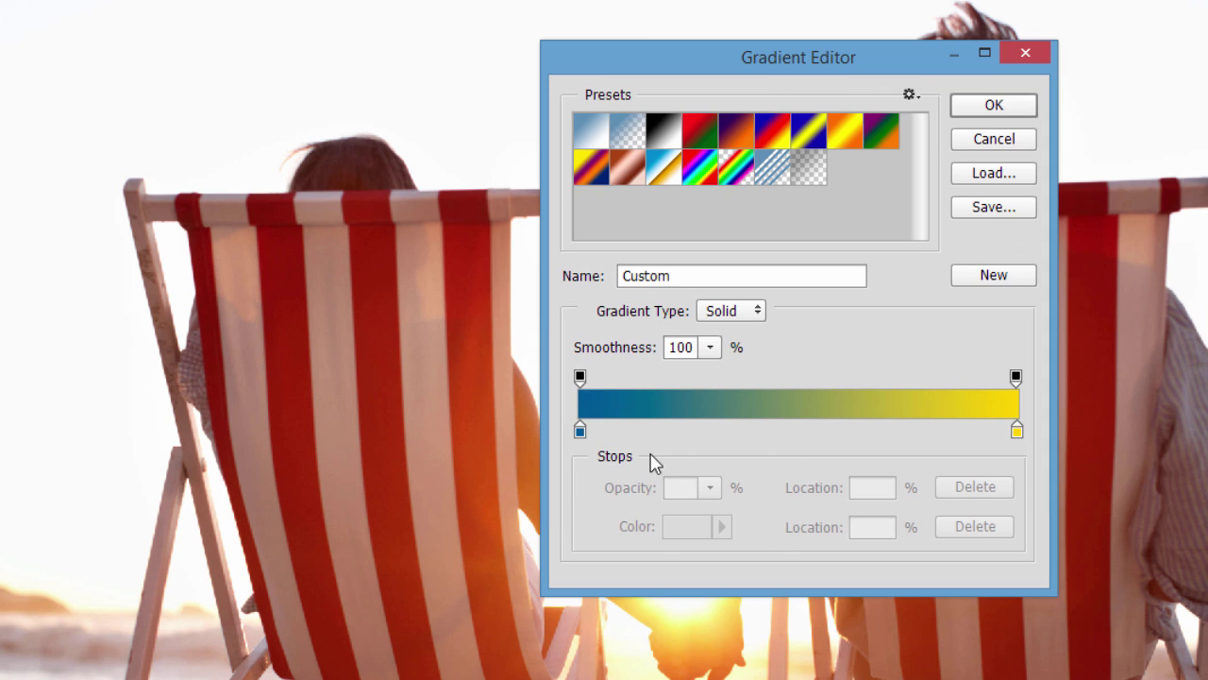
left_click(580, 432)
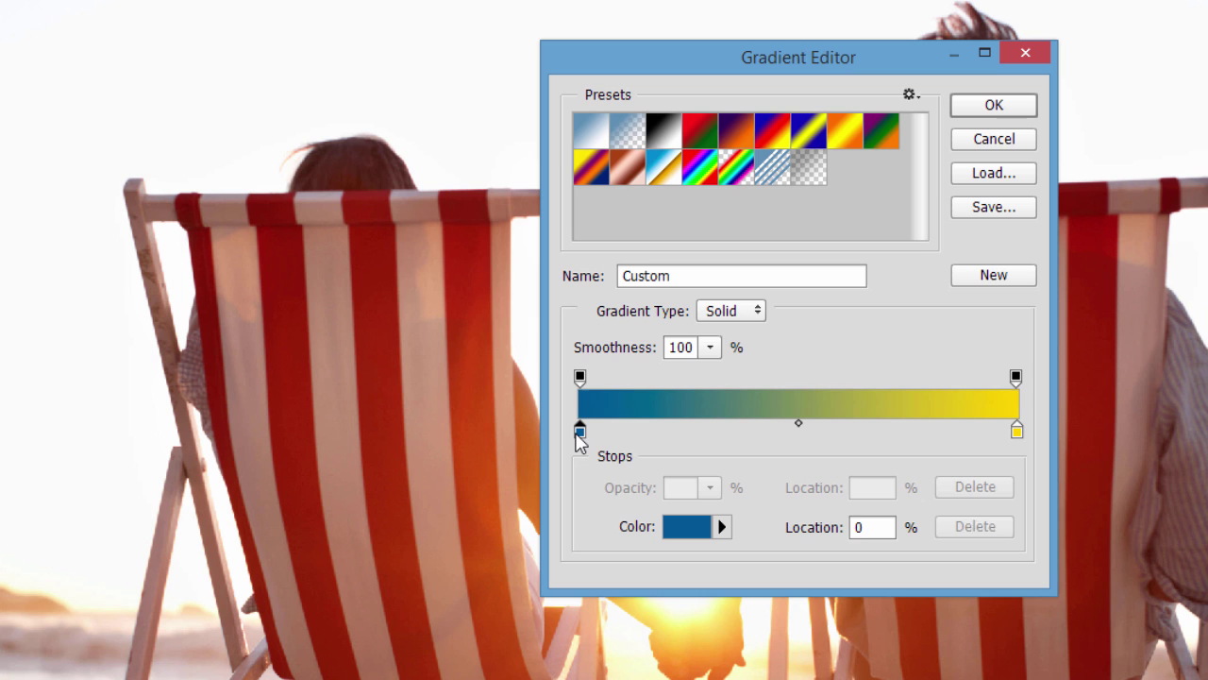
left_click(800, 426)
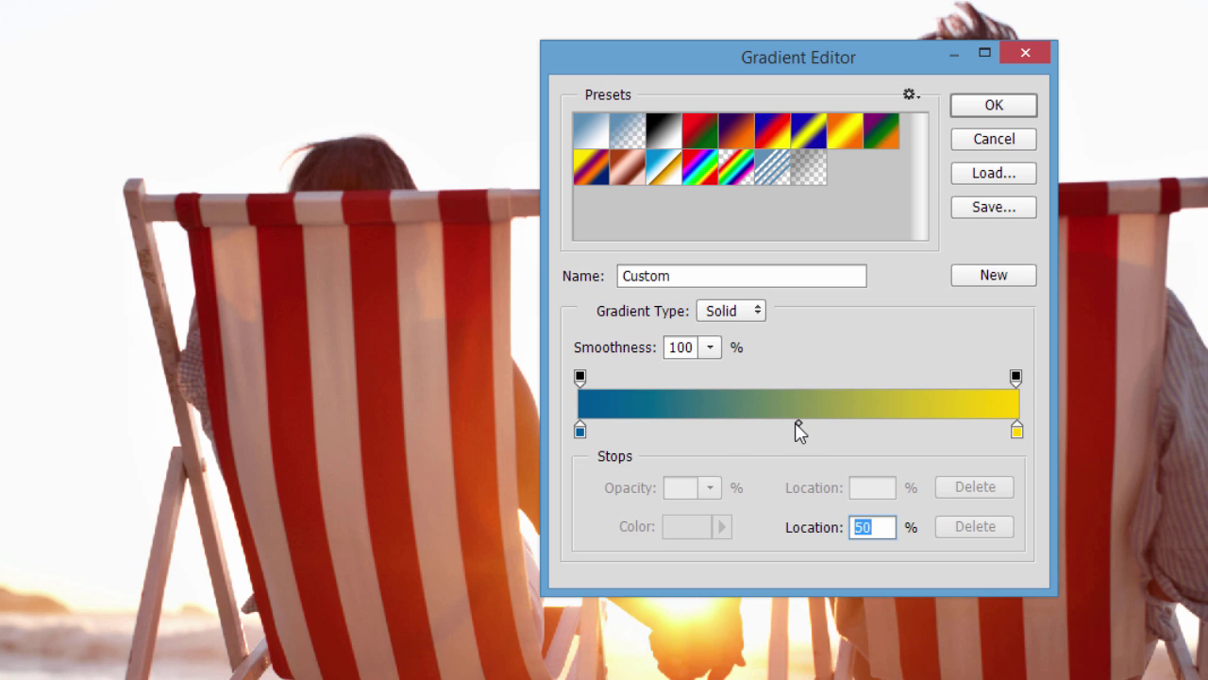
left_click_drag(796, 424, 652, 423)
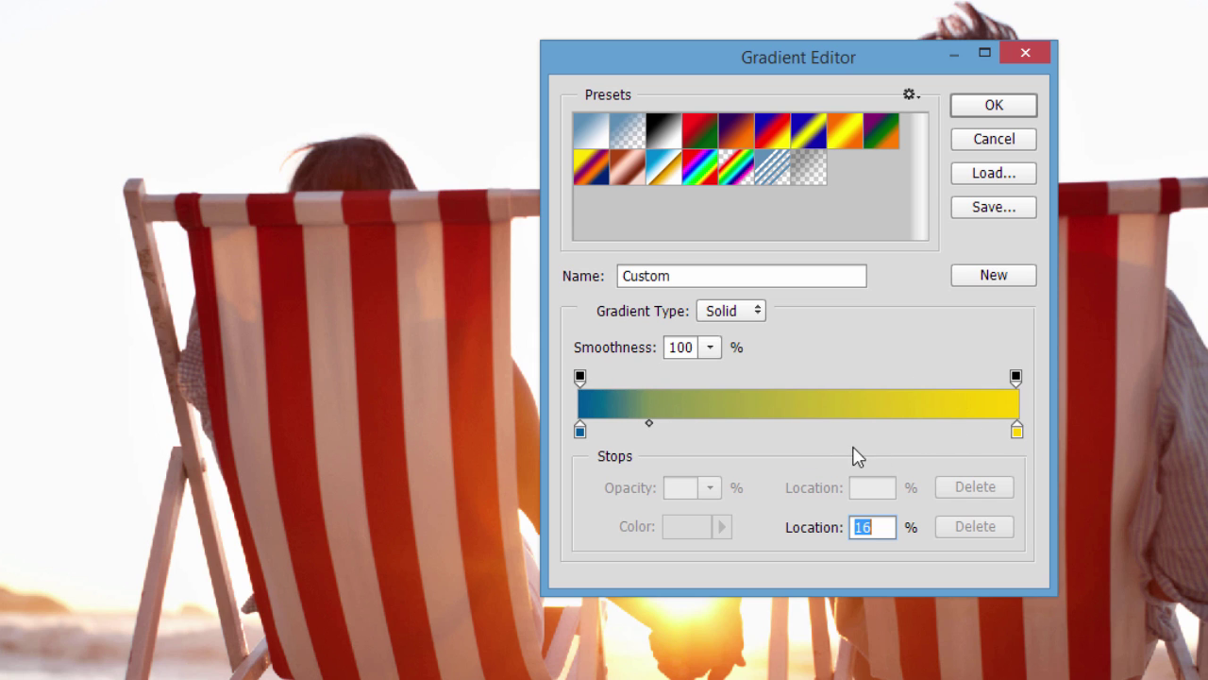
left_click_drag(650, 424, 798, 426)
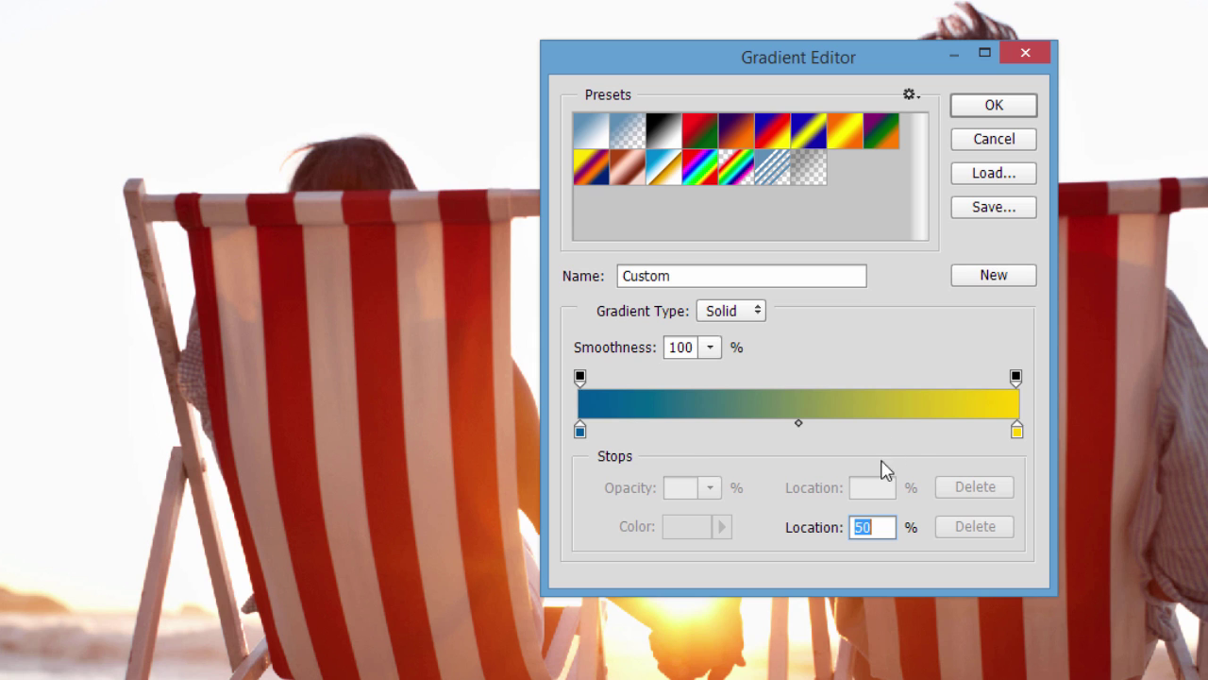
Step: Add a bright green colour stop and position it near the left of the gradient
left_click(687, 431)
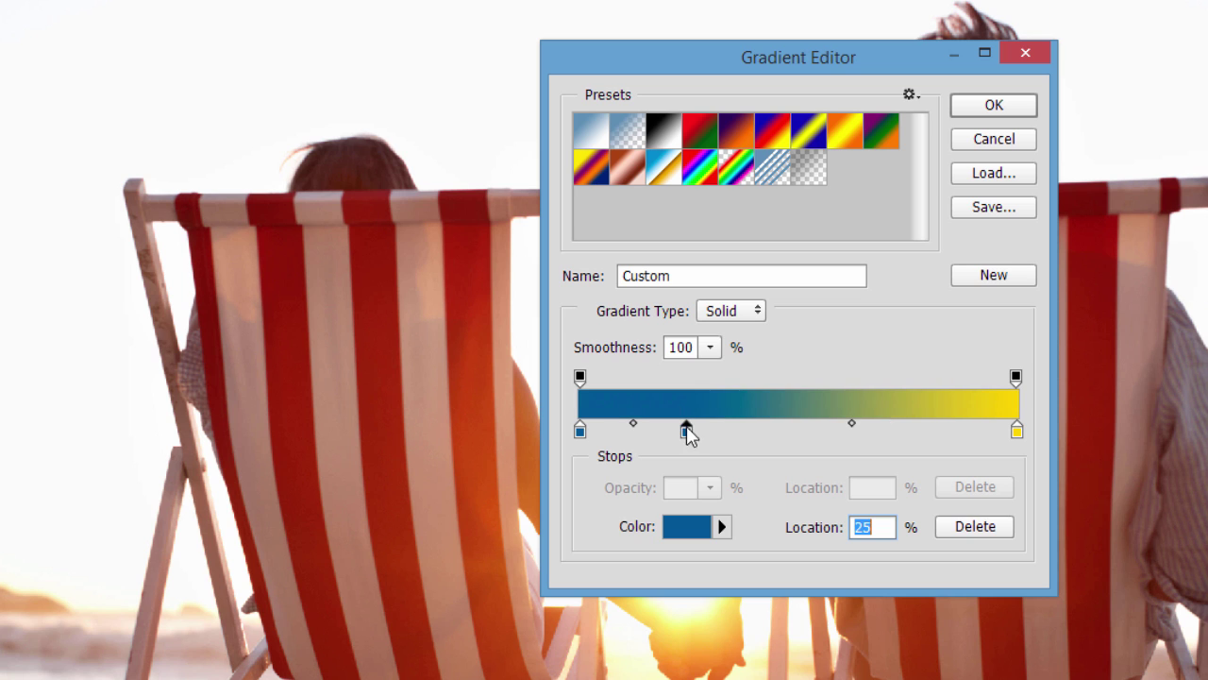
left_click(722, 526)
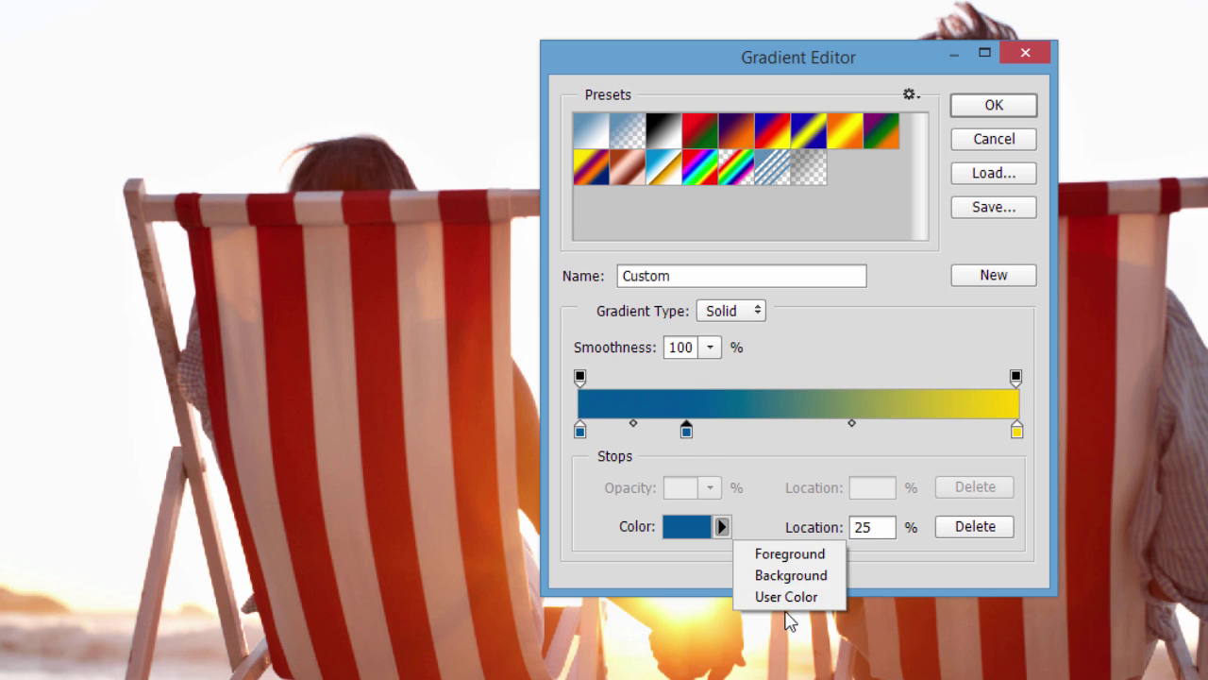
left_click(686, 433)
left_click(689, 434)
double_click(687, 433)
left_click_drag(823, 317, 828, 348)
left_click(761, 213)
left_click(987, 138)
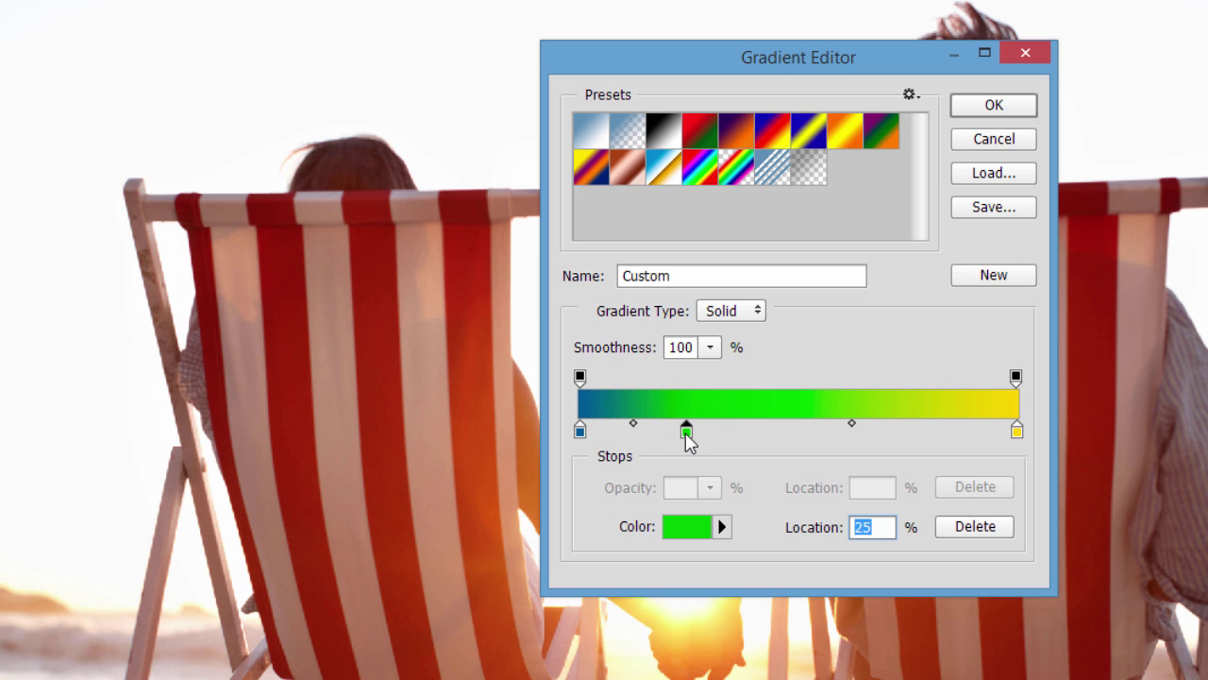
key("BackSpace")
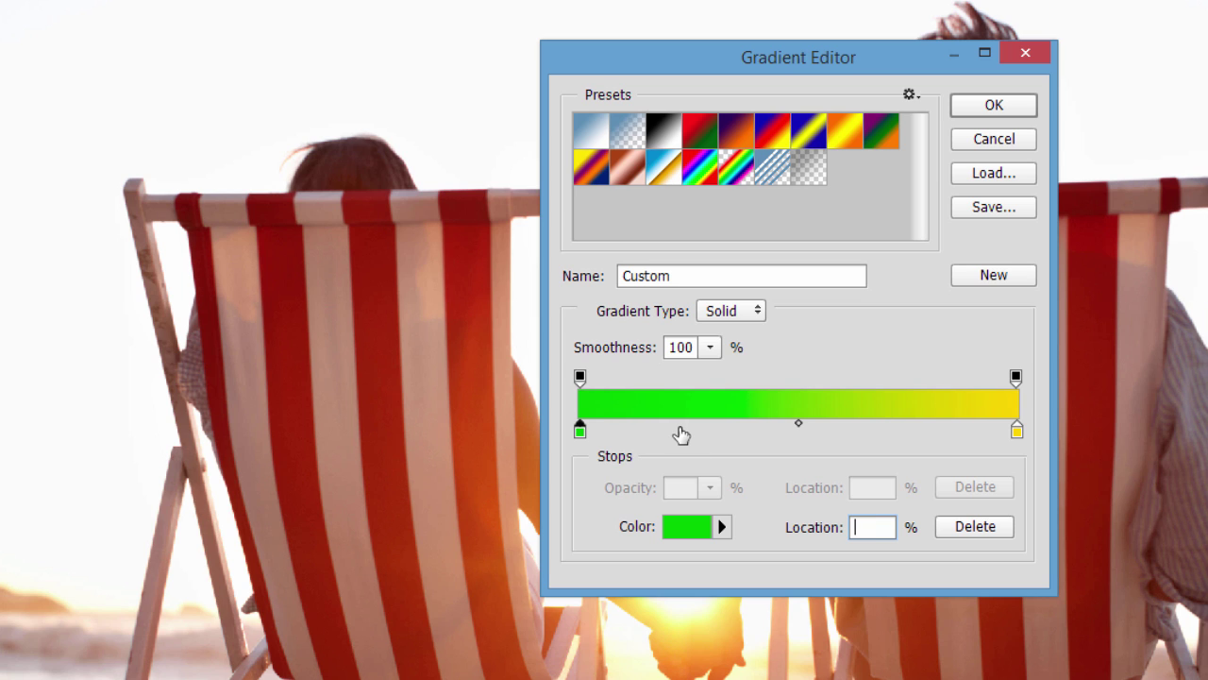
left_click(679, 431)
mouse_move(680, 433)
left_mouse_down()
mouse_move(670, 567)
mouse_move(694, 451)
mouse_move(723, 621)
mouse_move(718, 440)
mouse_move(712, 459)
mouse_move(727, 481)
mouse_move(723, 440)
mouse_move(660, 440)
left_mouse_up()
Step: Add extra green stops, then drag them all to the start of the gradient
left_click(941, 430)
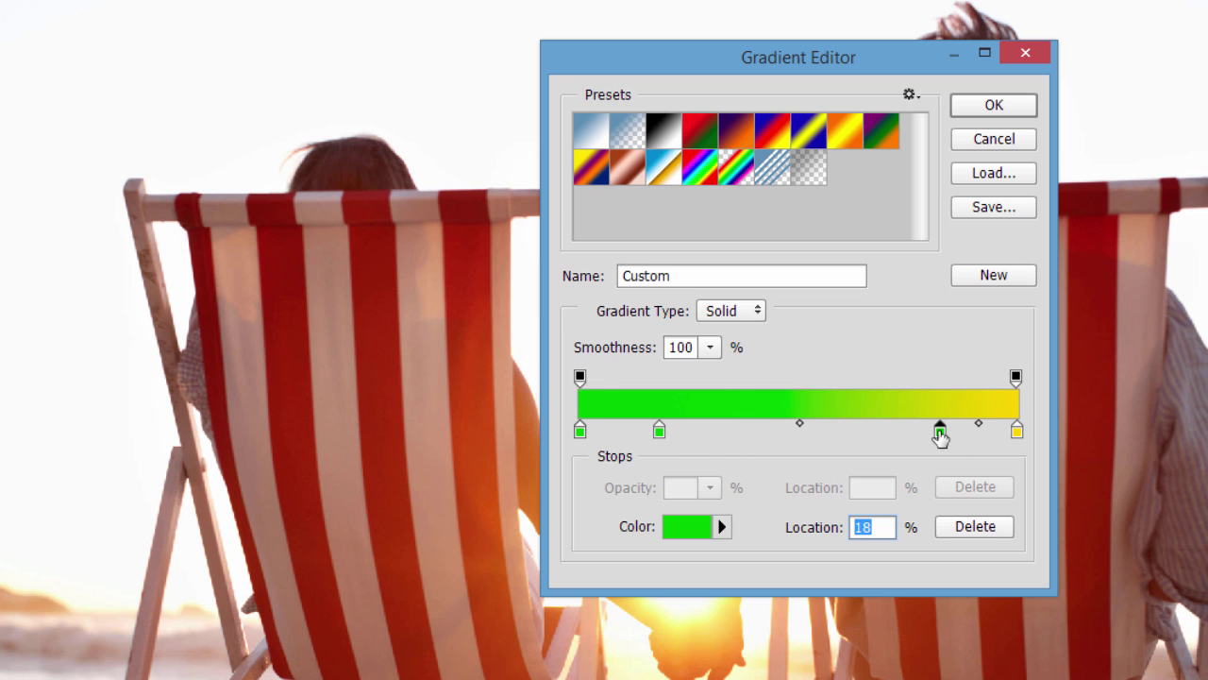
left_click(753, 432)
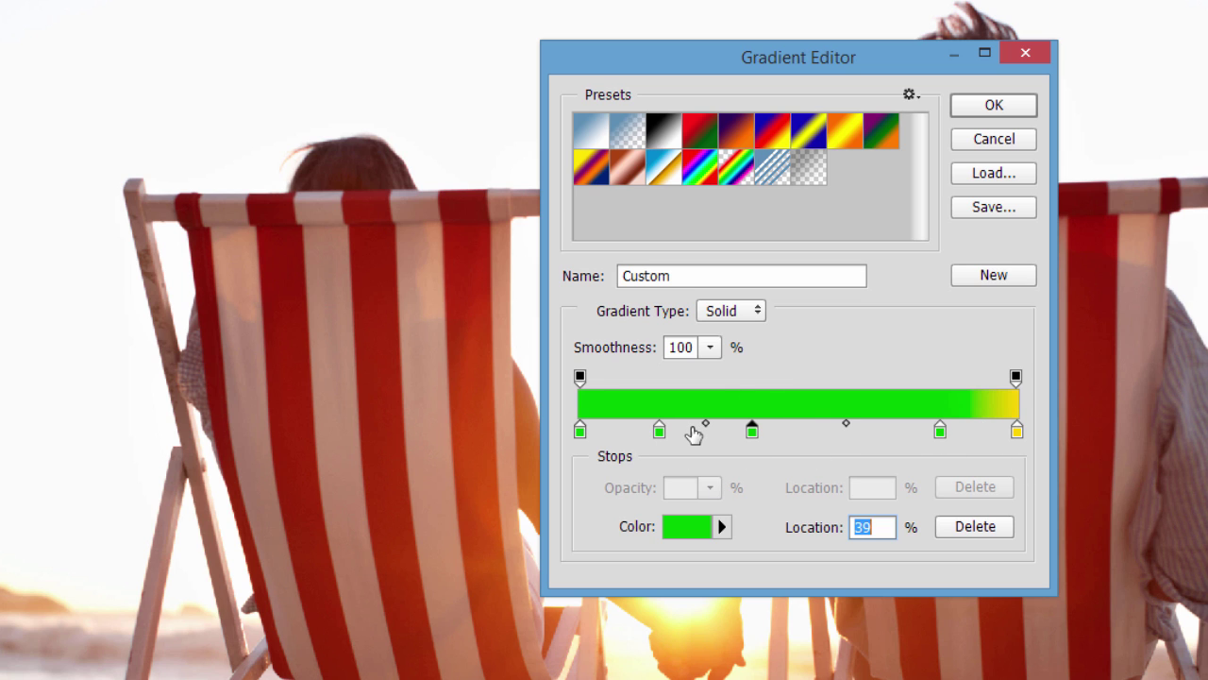
left_click_drag(705, 423, 574, 432)
left_click(753, 433)
left_click_drag(661, 432, 561, 432)
left_click_drag(940, 432, 565, 430)
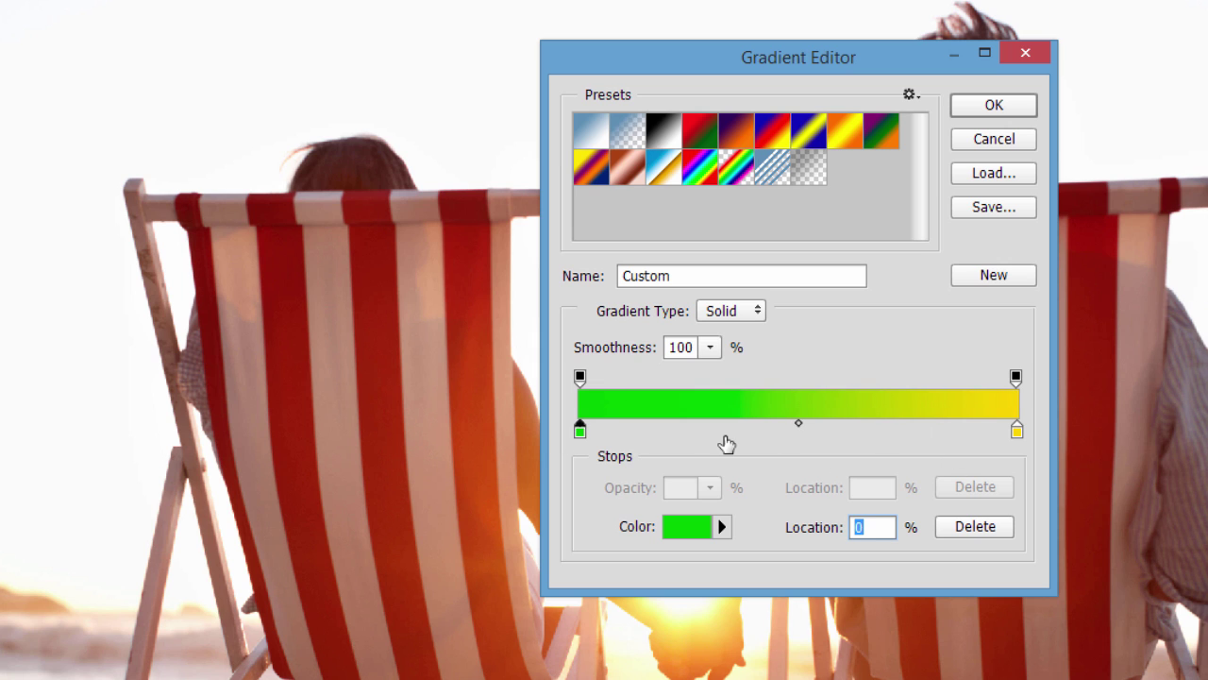
Step: Name the gradient 'New Gradient', keep Solid type and 100% smoothness, and save it as a preset
left_click(703, 271)
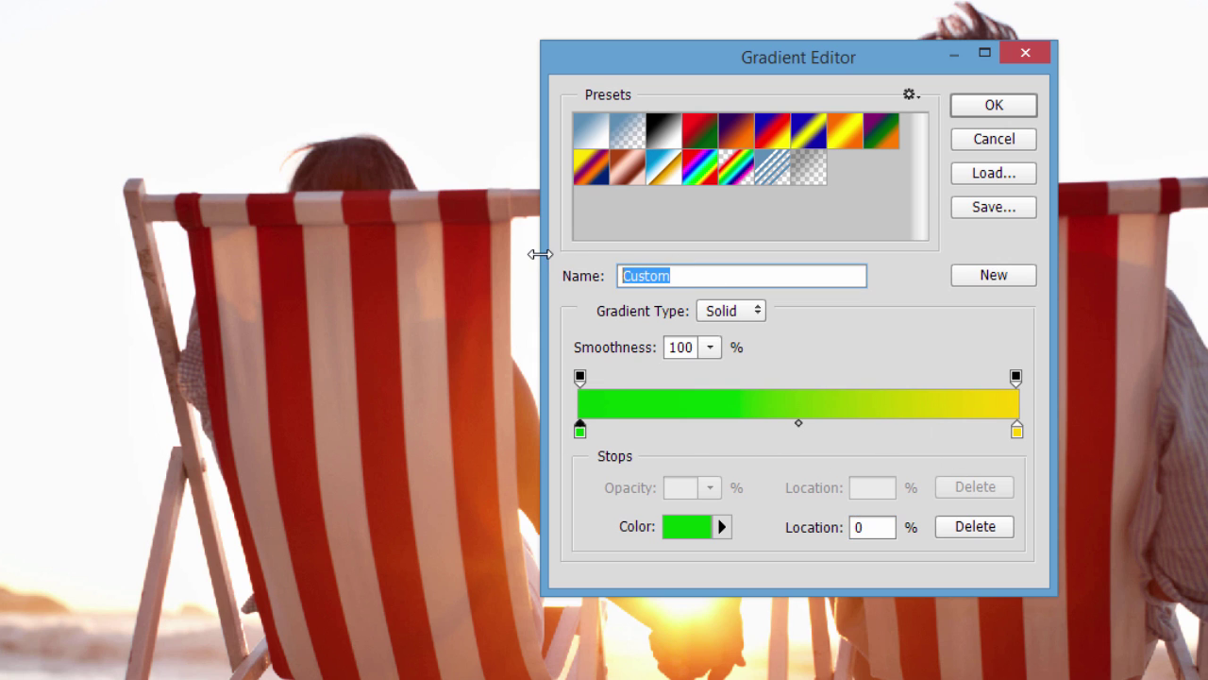
type("New Gradient")
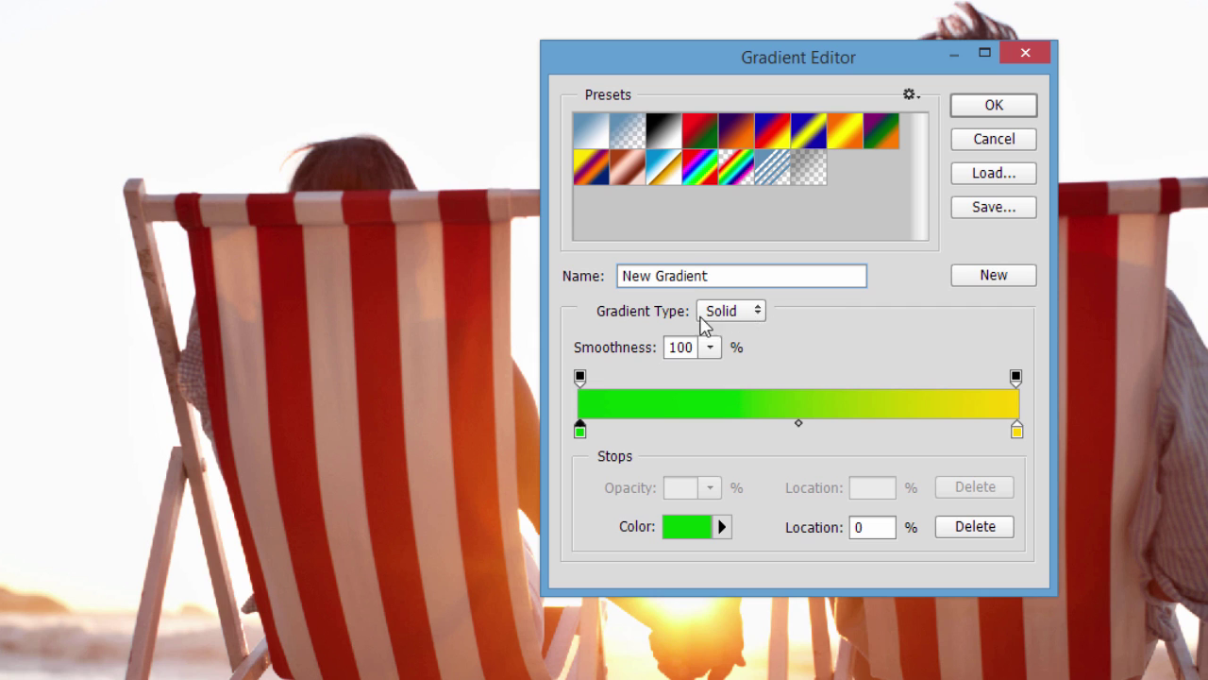
left_click(758, 314)
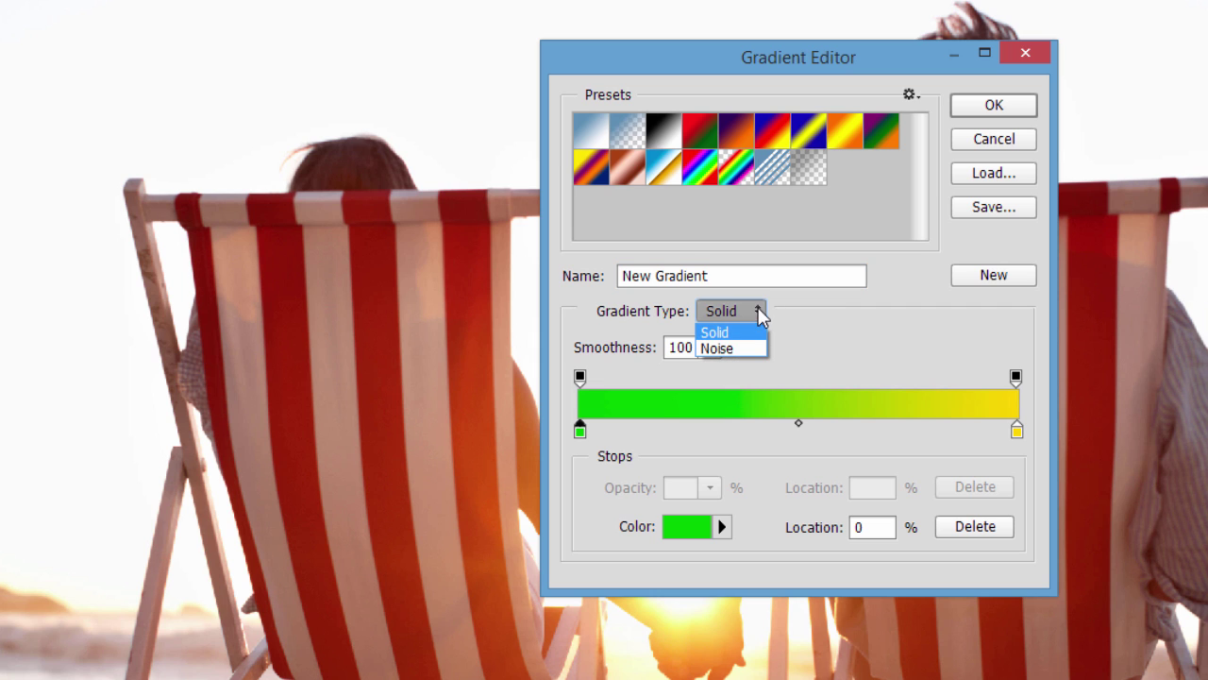
left_click(810, 318)
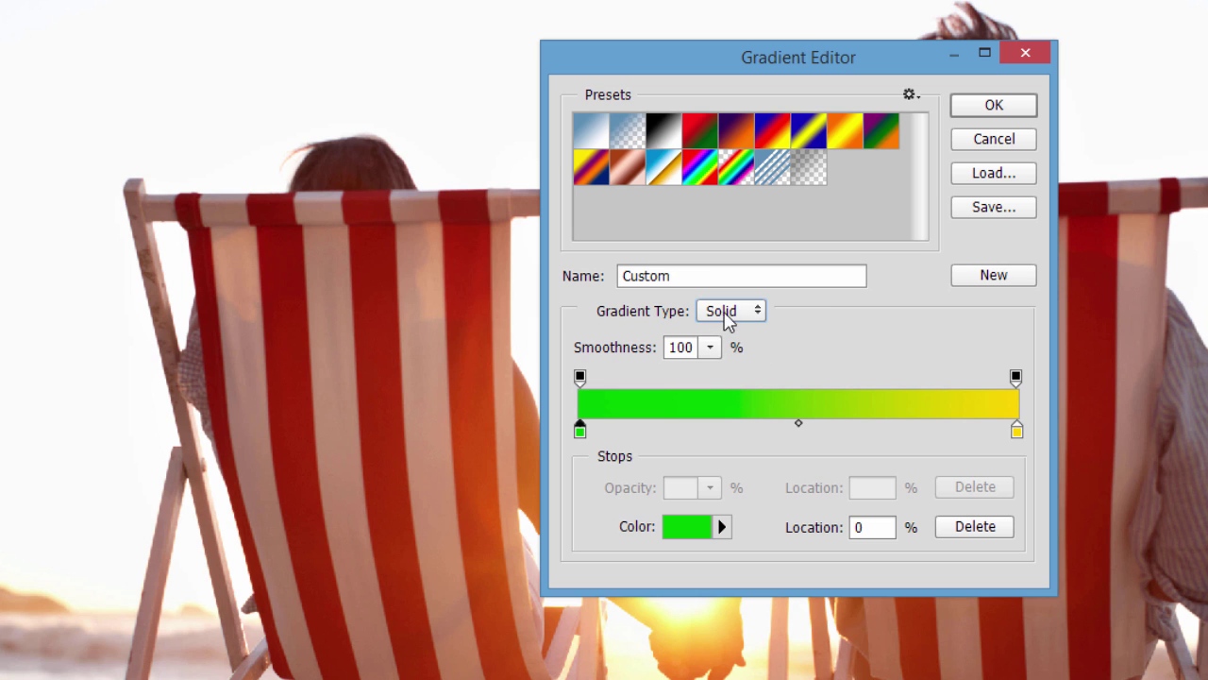
left_click(710, 348)
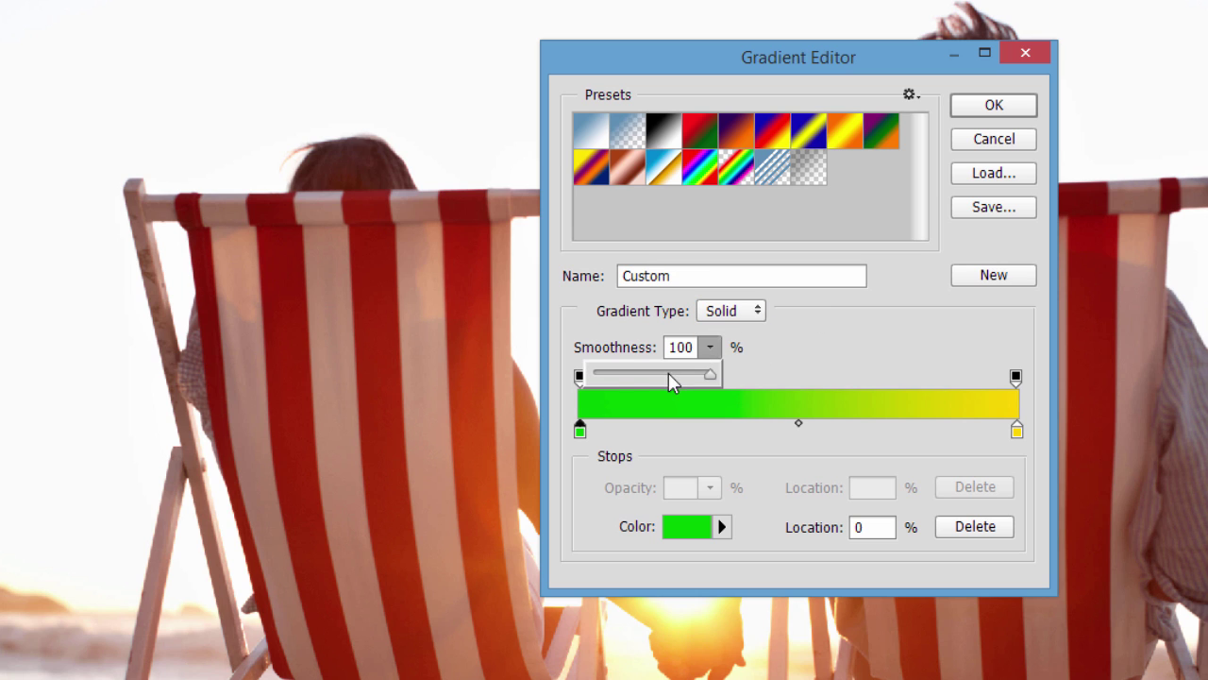
left_click_drag(659, 374, 758, 380)
left_click(708, 346)
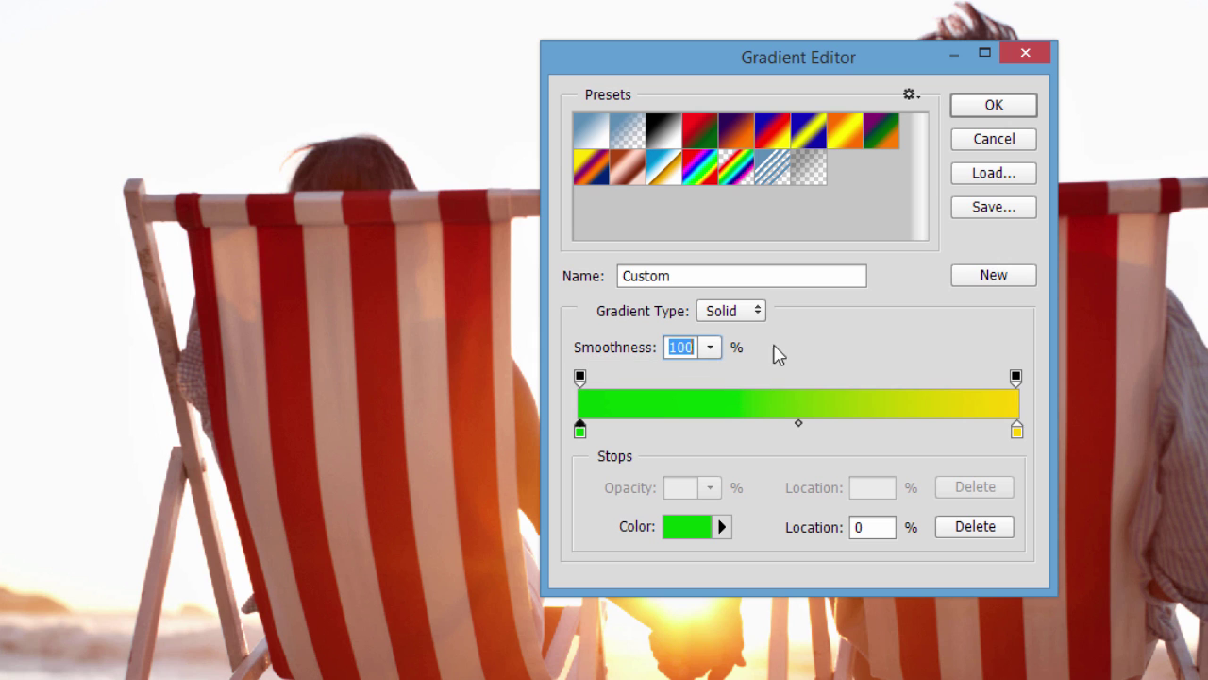
left_click(1003, 273)
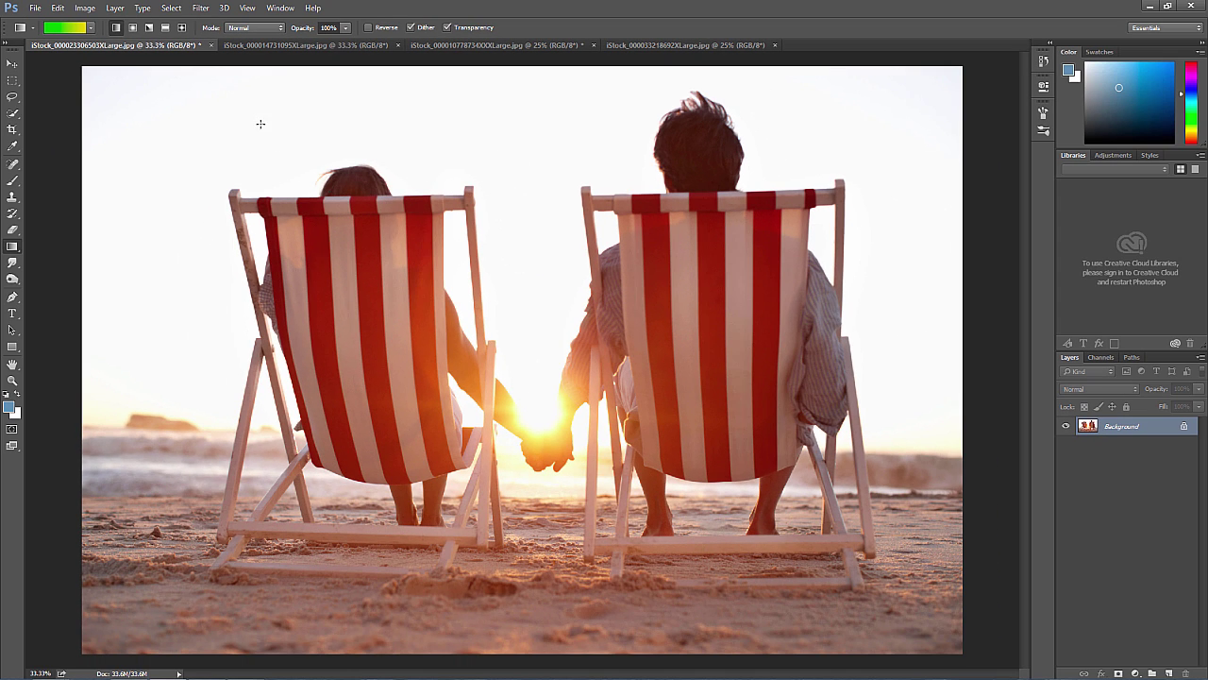
Step: Test-drag the green-yellow gradient, switch its mode to Soft Light, test again, and undo both
left_click_drag(261, 124, 632, 402)
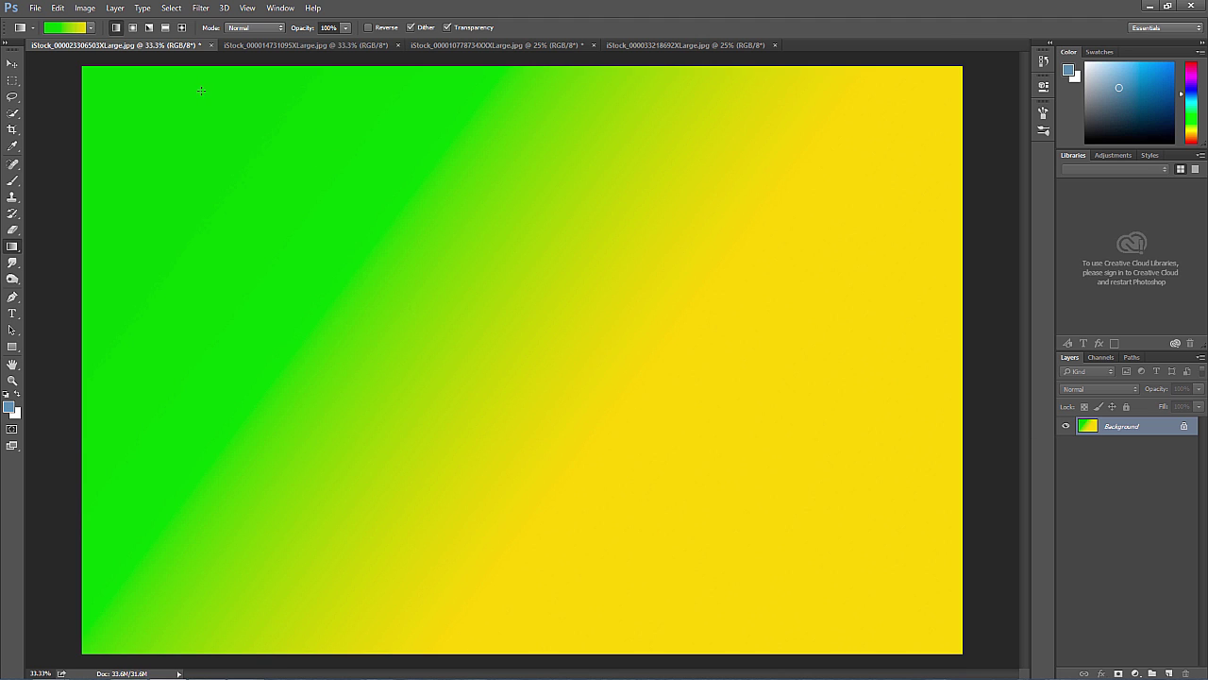
key("ctrl+z")
left_click(267, 29)
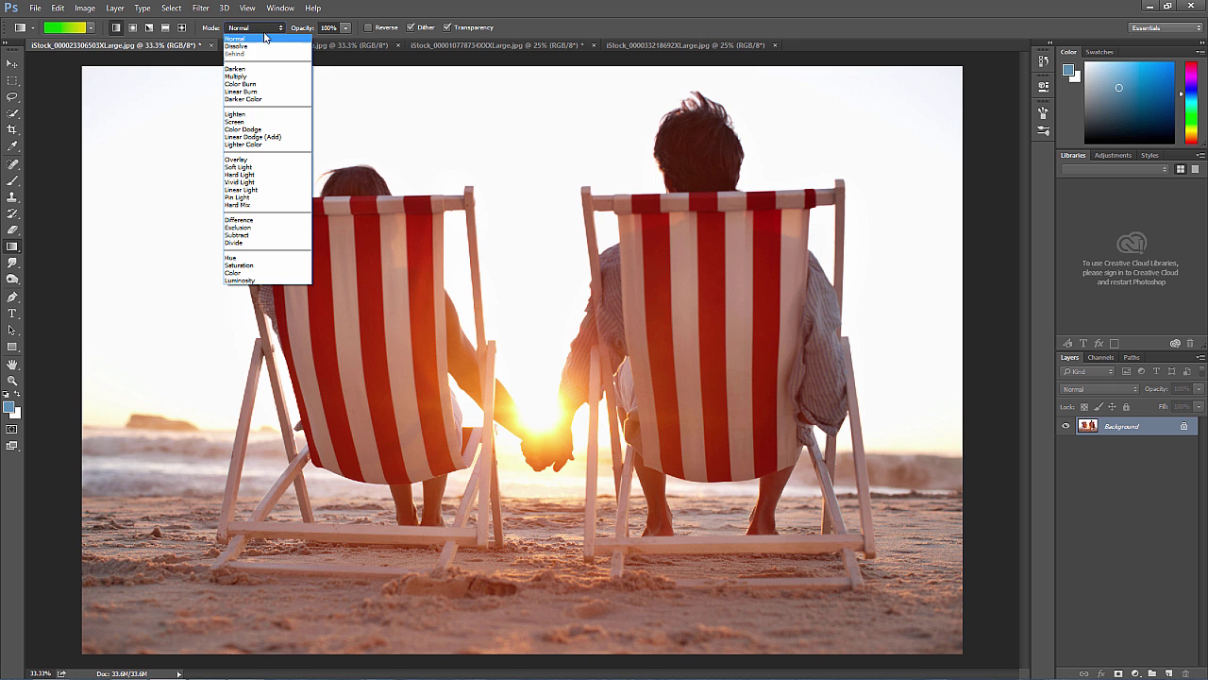
left_click(251, 167)
left_click_drag(274, 126, 812, 444)
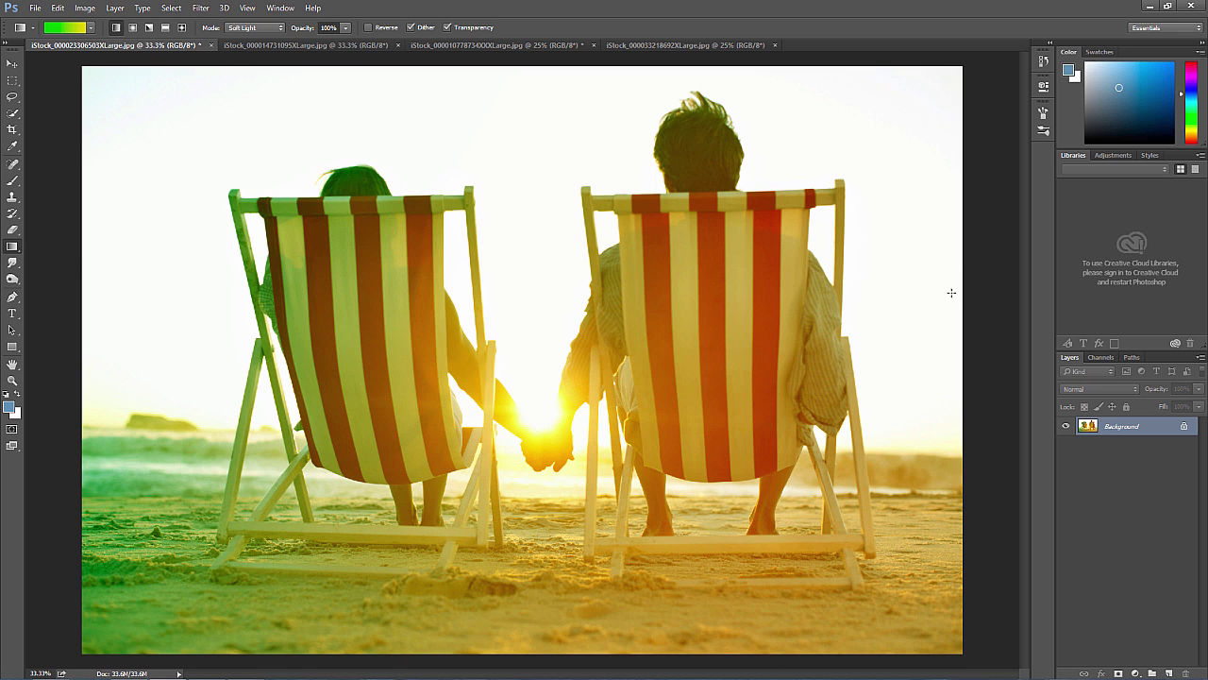
key("ctrl+z")
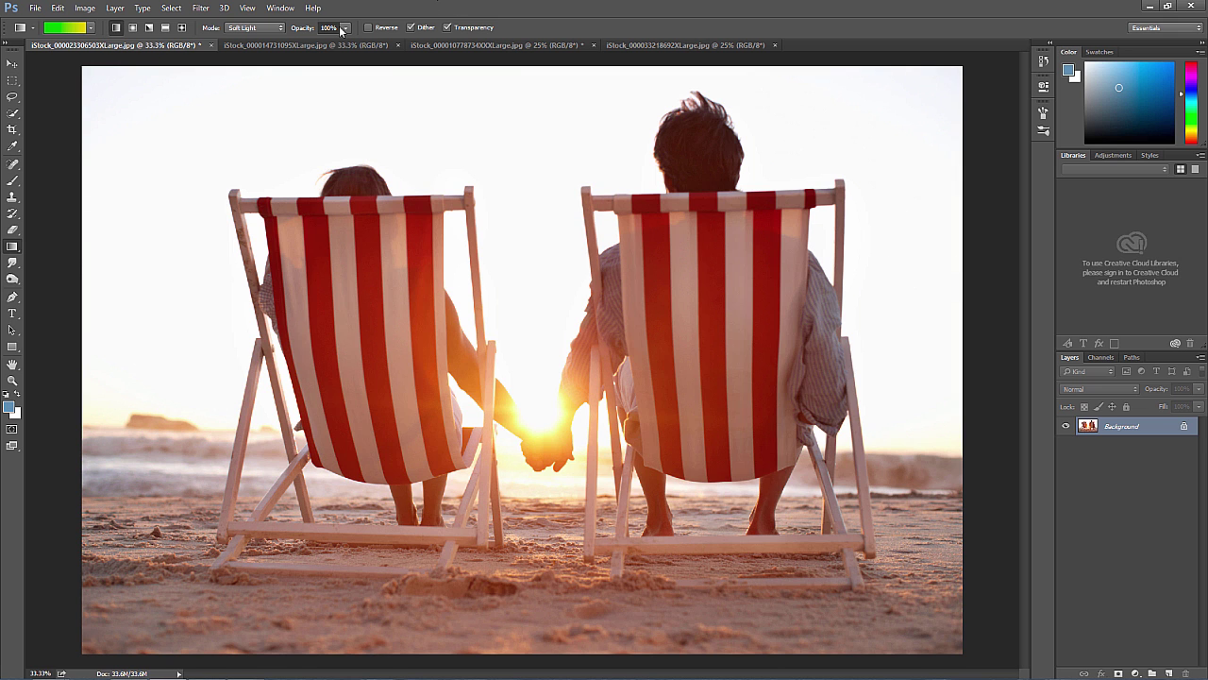
Step: Add Layer 1 and fill it with the green-yellow gradient in Normal mode
left_click(1169, 673)
left_click(257, 27)
left_click(262, 39)
left_click_drag(218, 123, 578, 363)
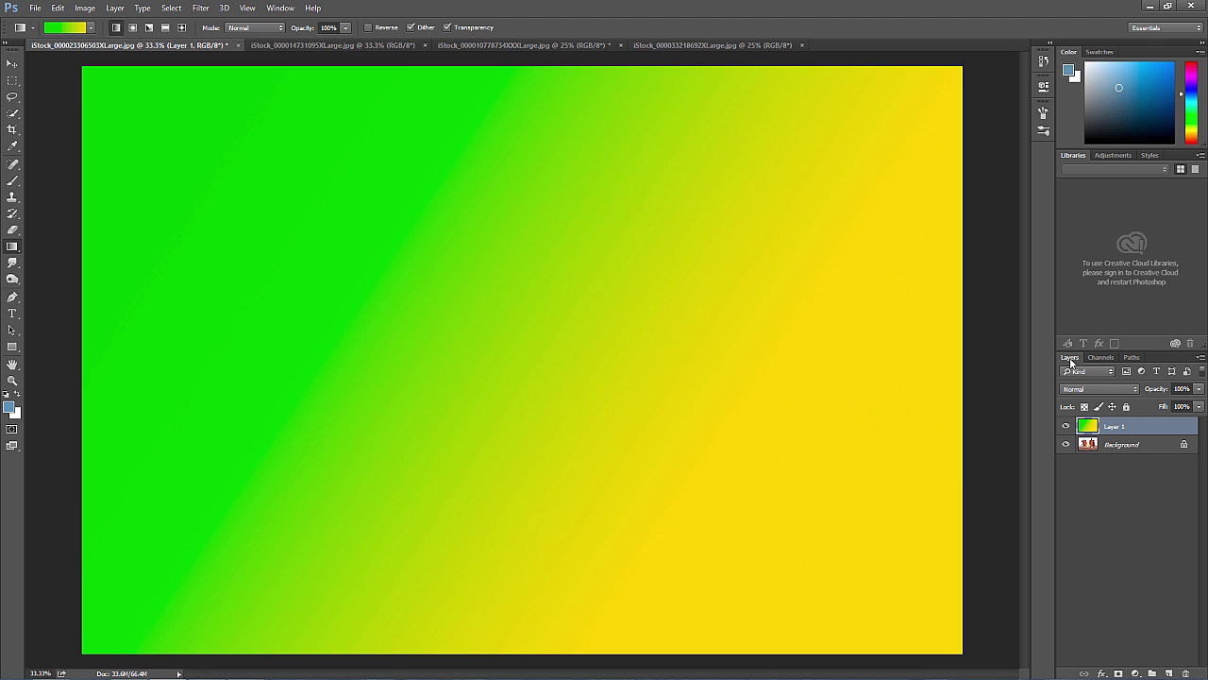
Step: Try Multiply and Lighten on Layer 1, reset it to Normal, hide it, and select Background
left_click(1100, 387)
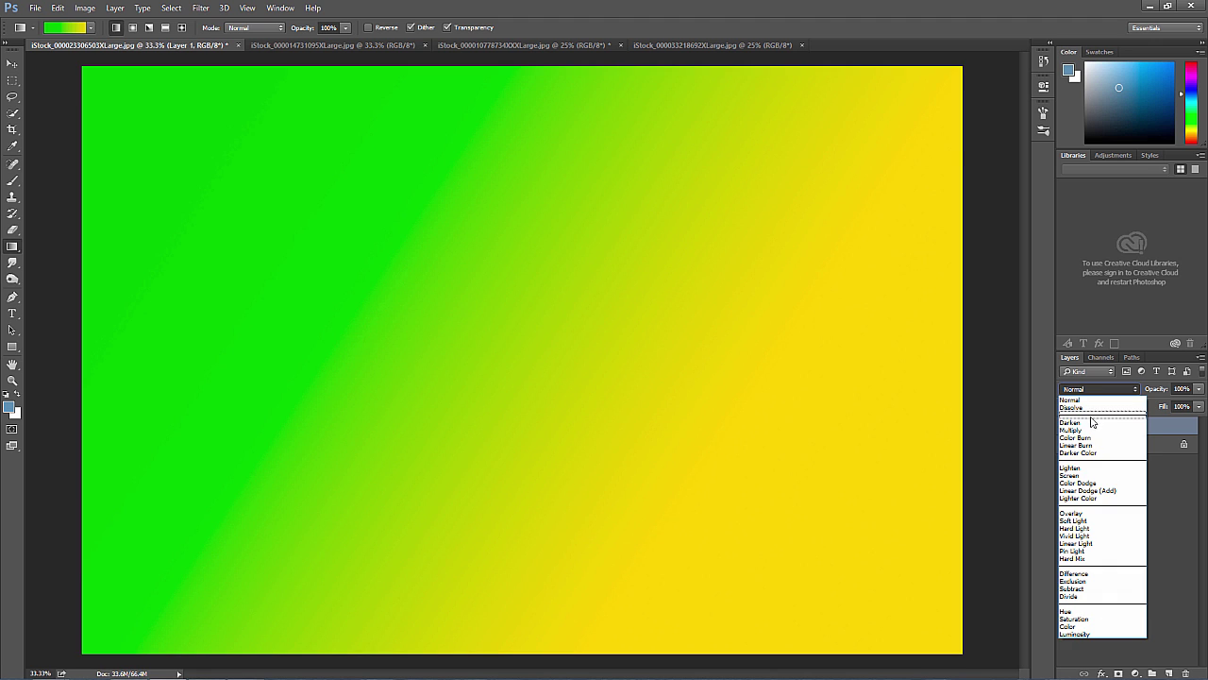
key("Escape")
key("shift+alt+m")
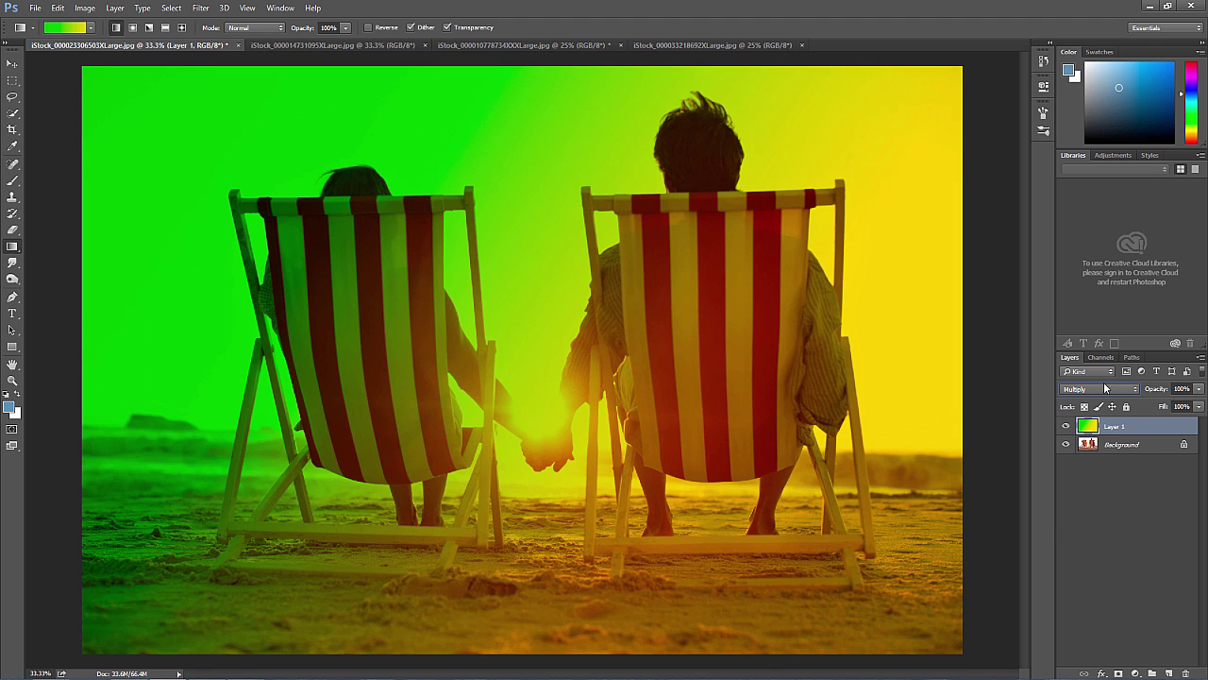
left_click(1103, 383)
left_click(1099, 468)
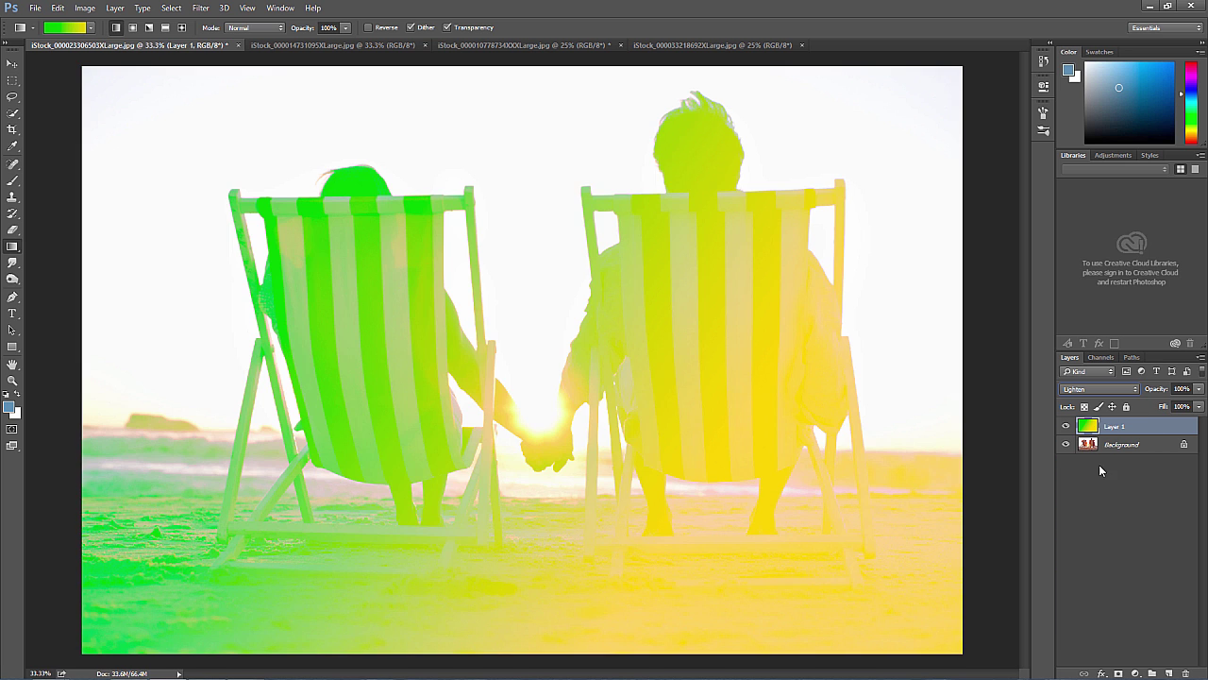
key("shift+alt+n")
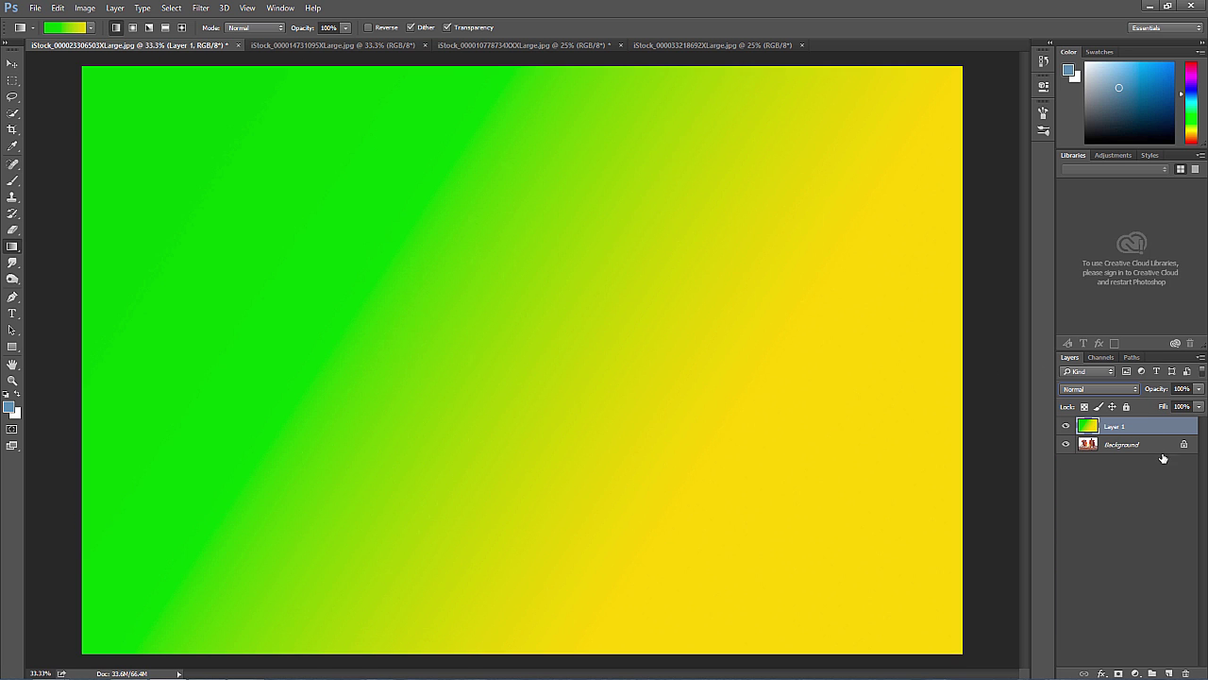
left_click(1066, 426)
key("alt+bracketleft")
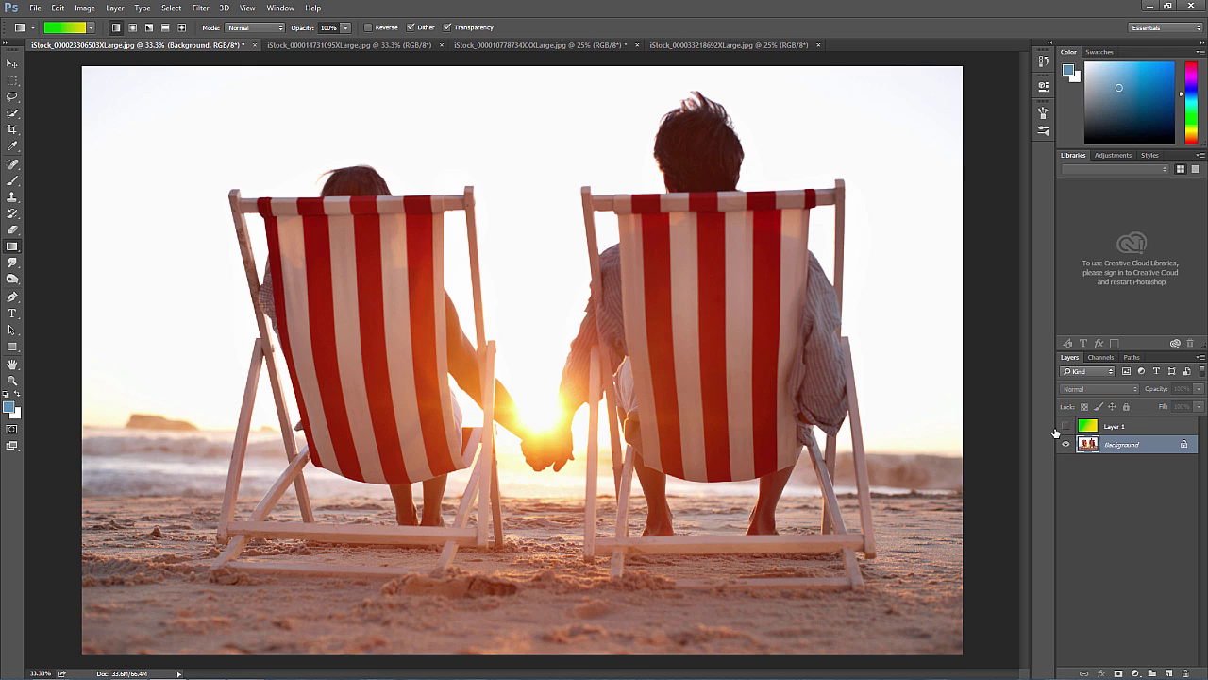
Step: Append the Neutral Density gradient set to the existing gradient presets
left_click(91, 29)
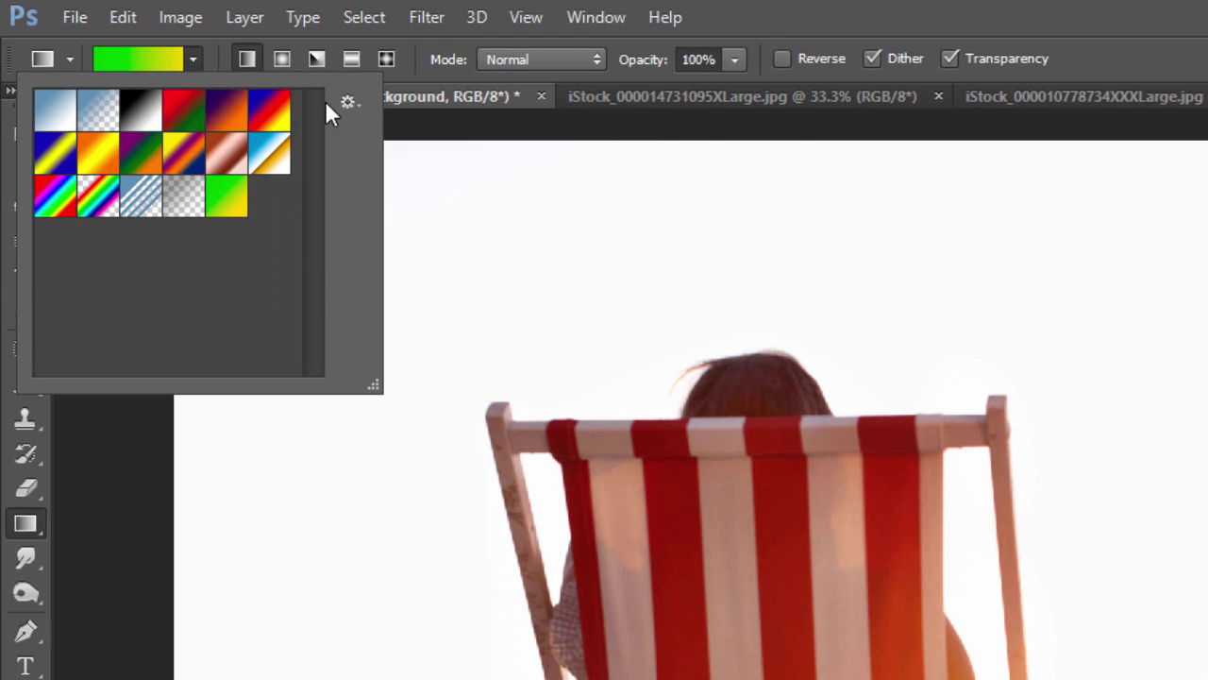
left_click(350, 100)
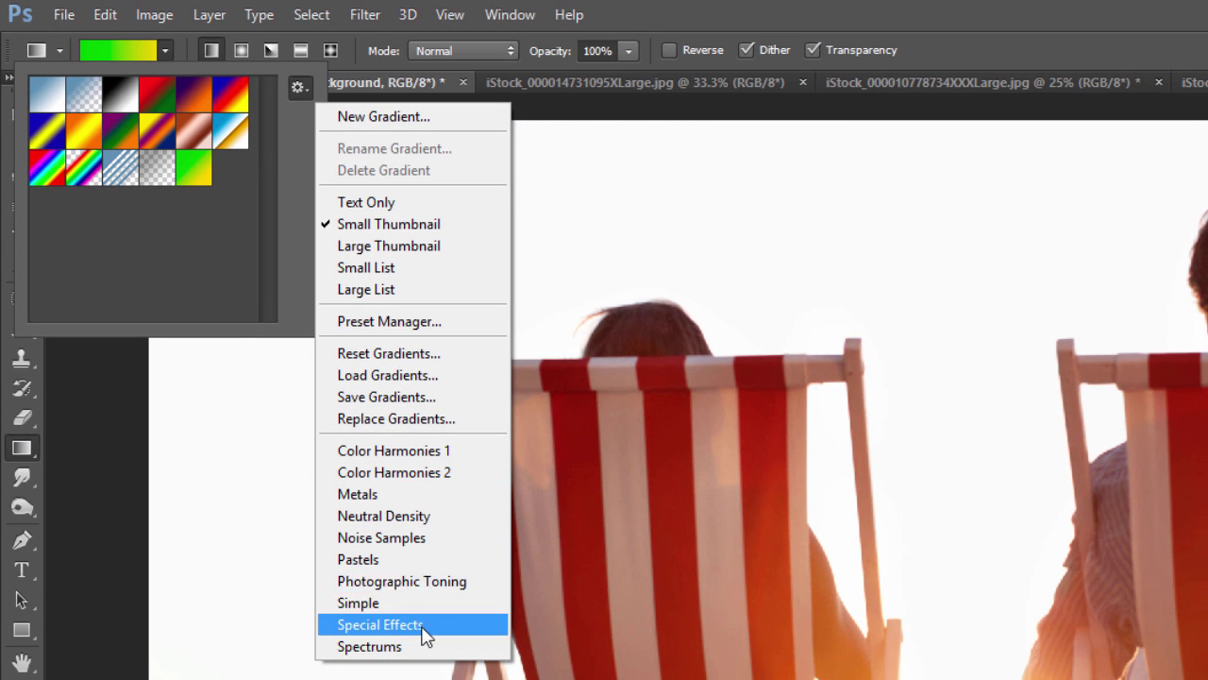
left_click(388, 522)
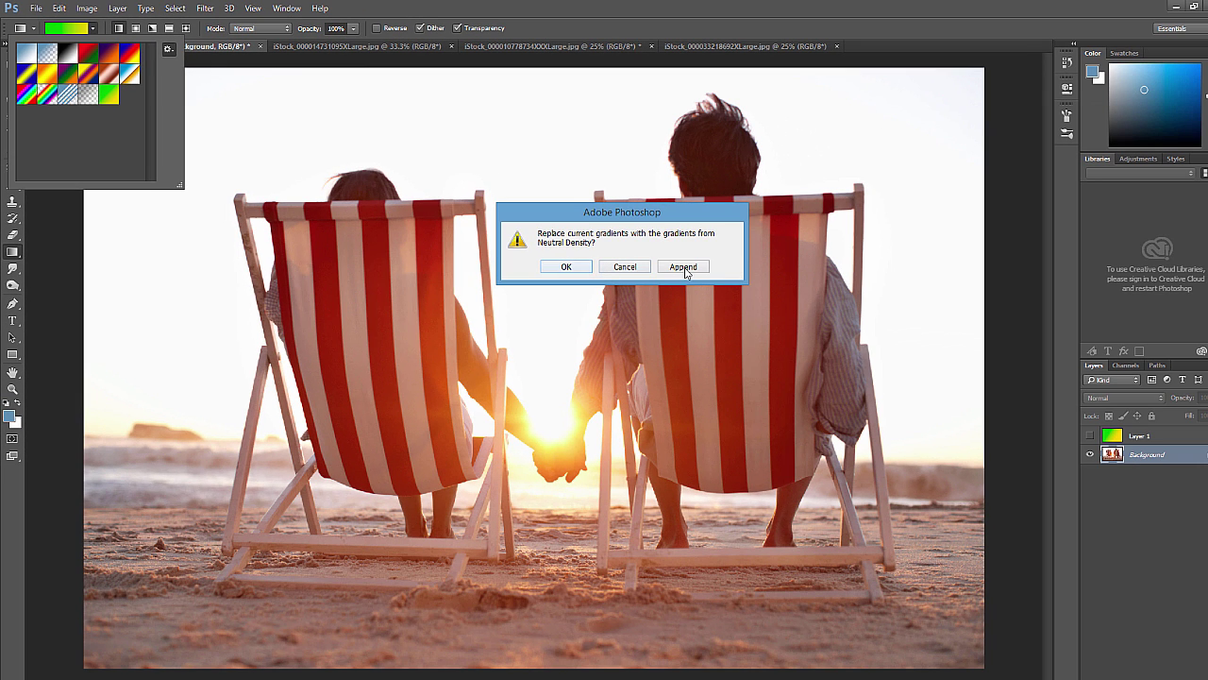
left_click(684, 268)
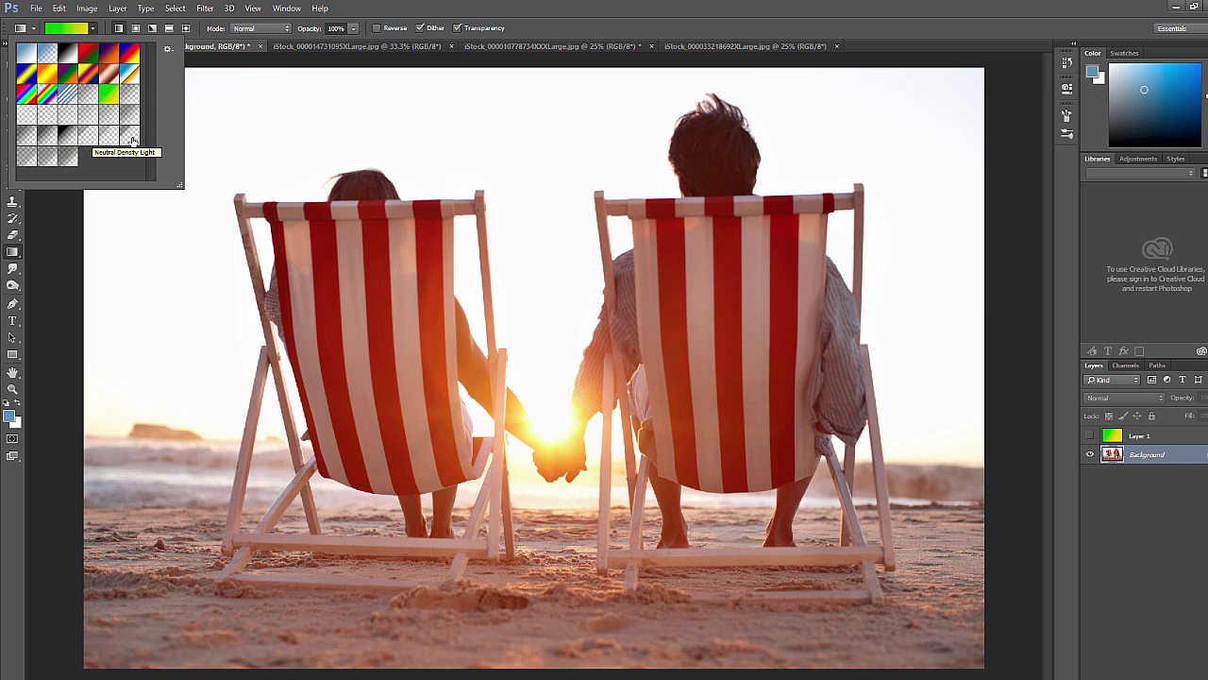
Step: Choose a transparent Neutral Density gradient and test it on the sky, then undo
left_click(129, 111)
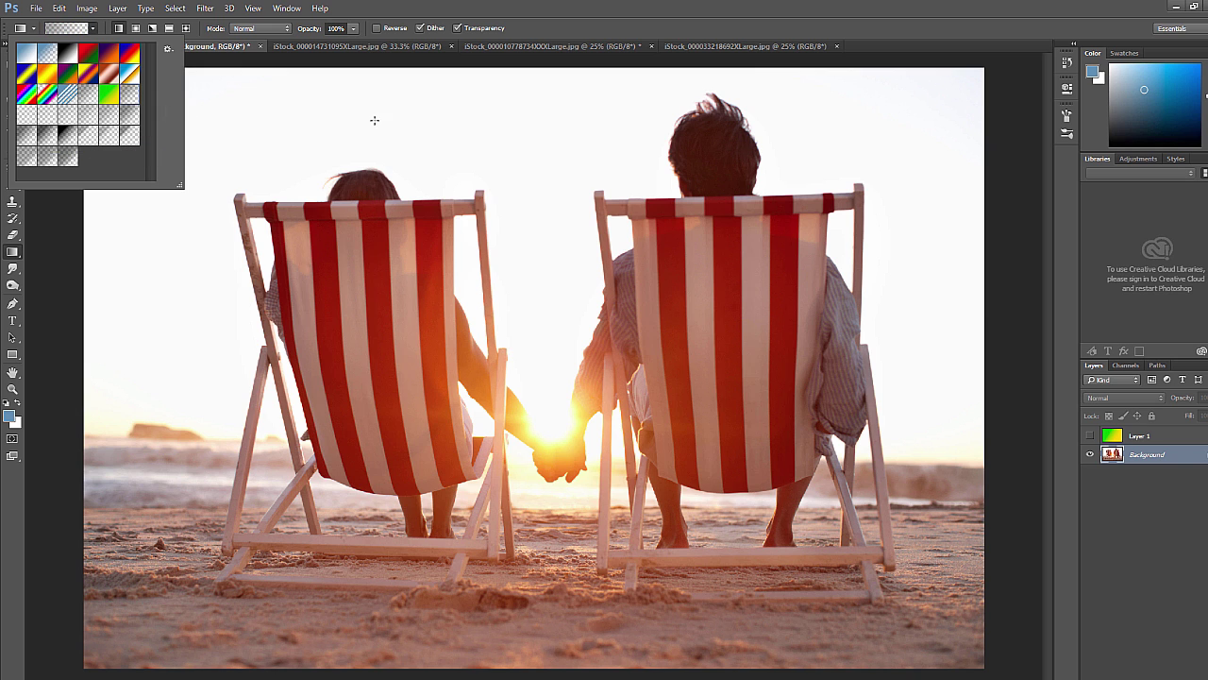
left_click(534, 74)
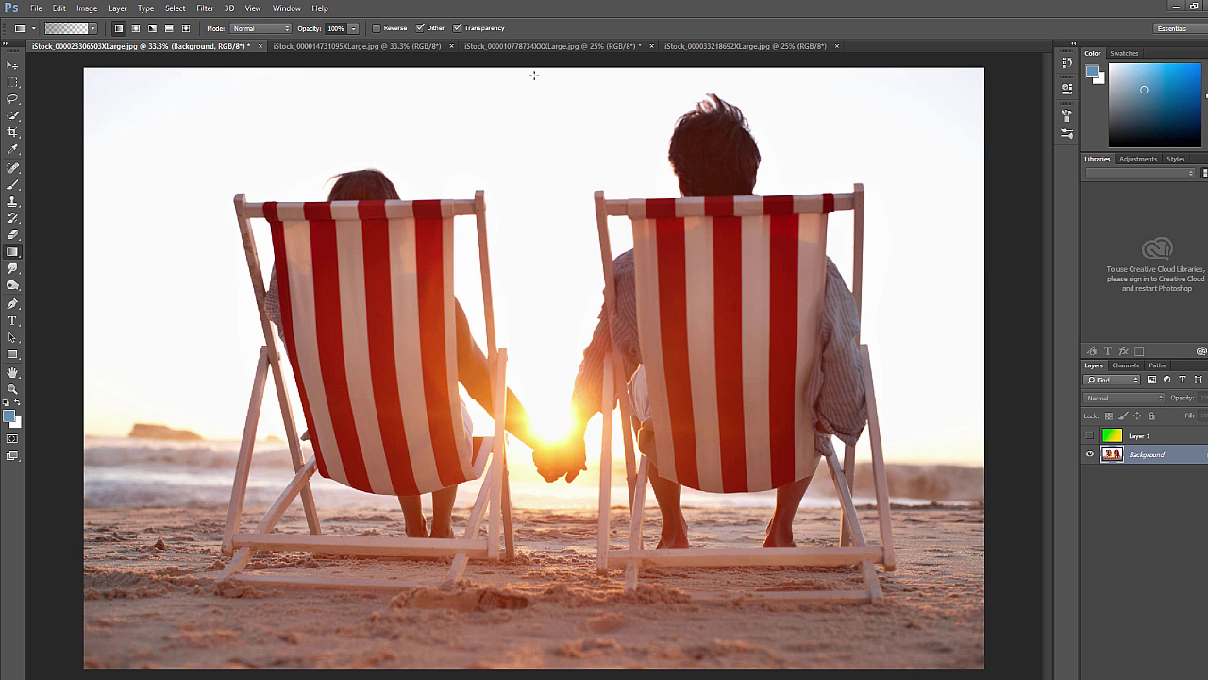
left_click_drag(539, 89, 542, 470)
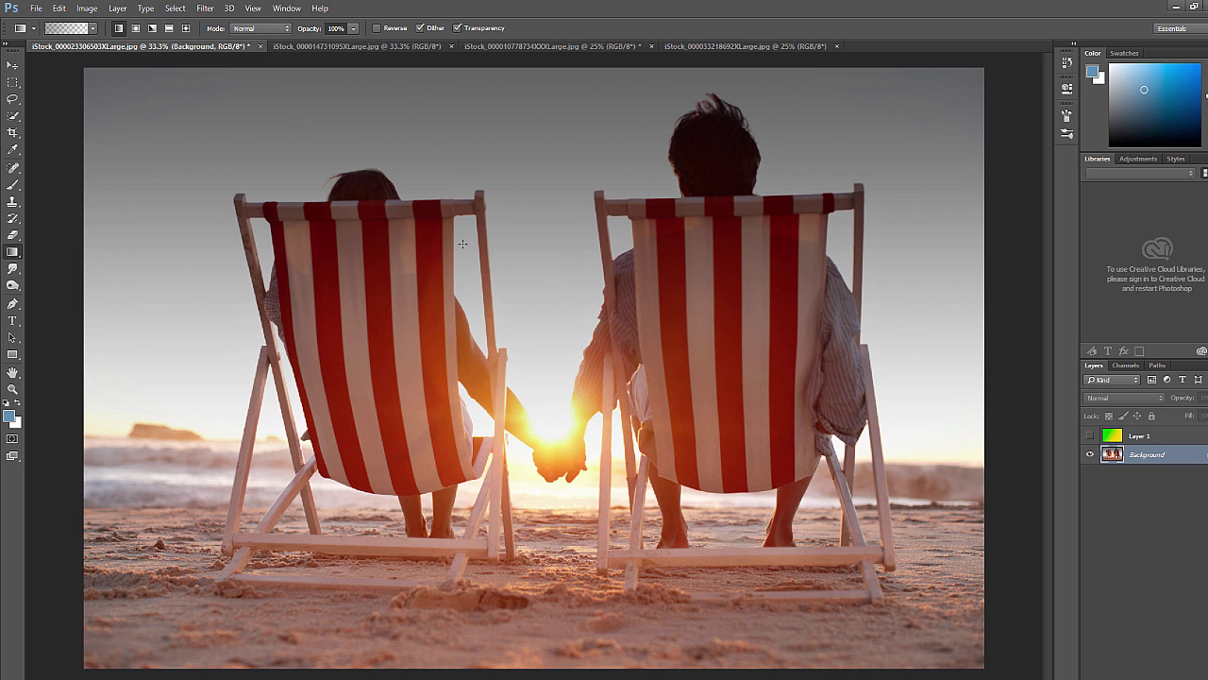
key("ctrl+z")
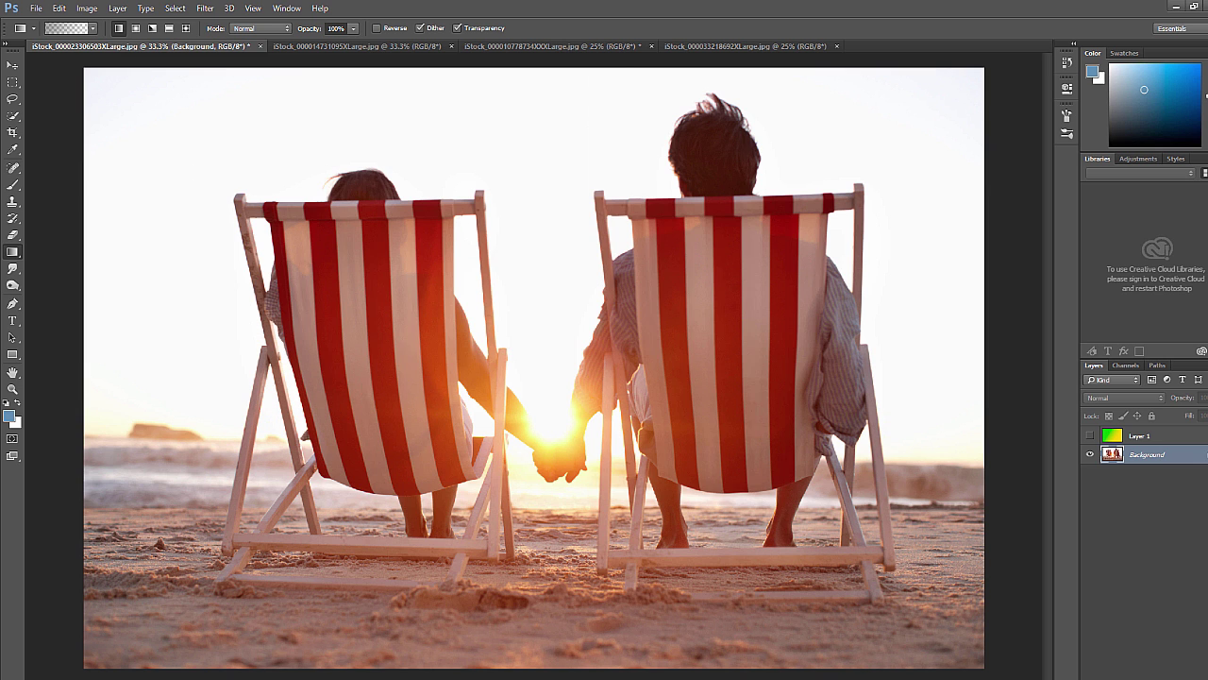
Step: Draw the sky-darkening gradient on a new Layer 2 at 64% opacity, then add Layer 3
key("ctrl+shift+alt+n")
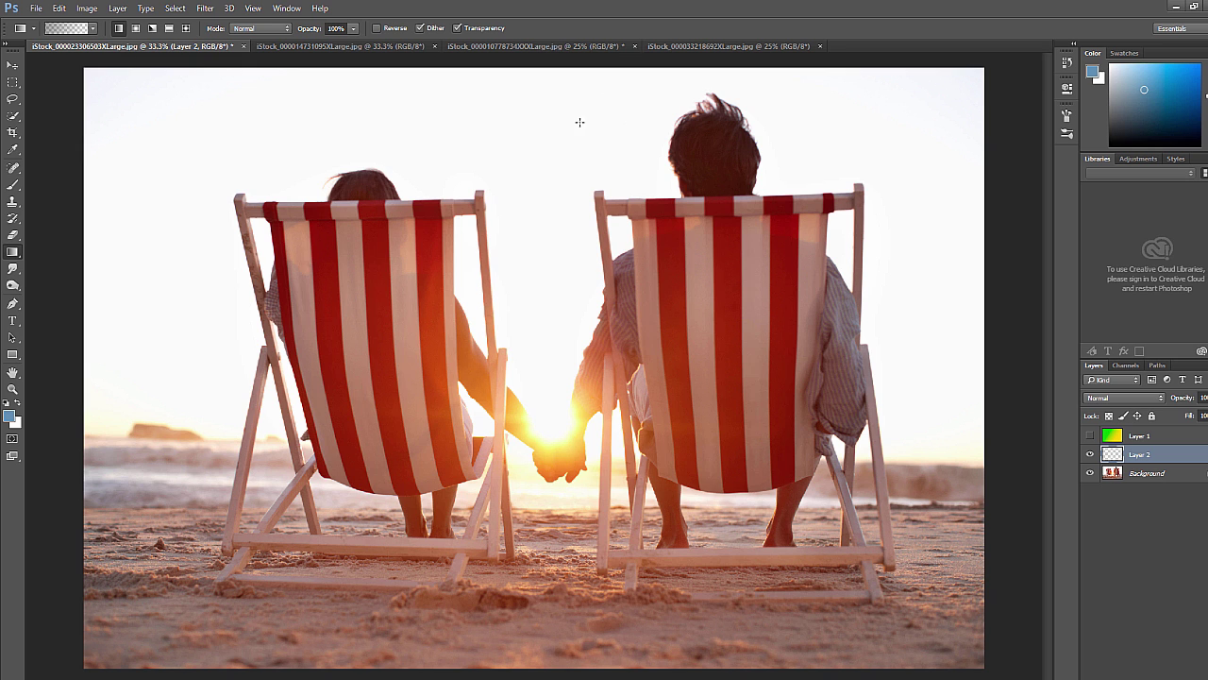
left_click_drag(540, 78, 564, 477)
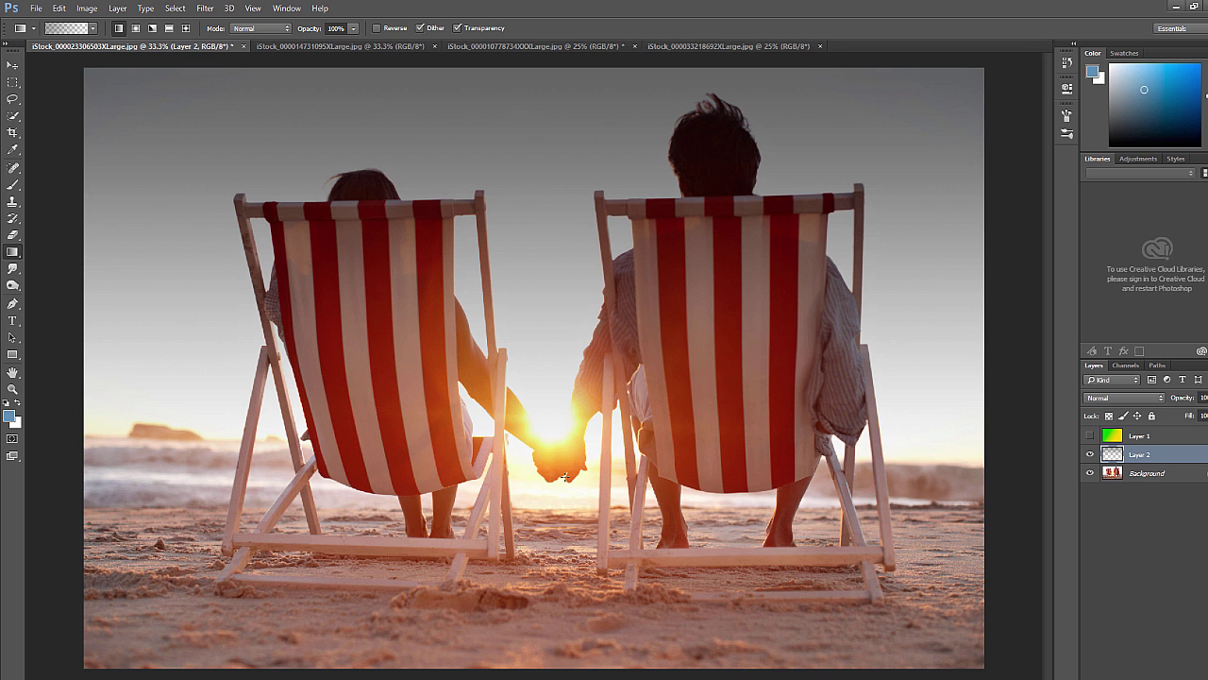
left_click(1152, 401)
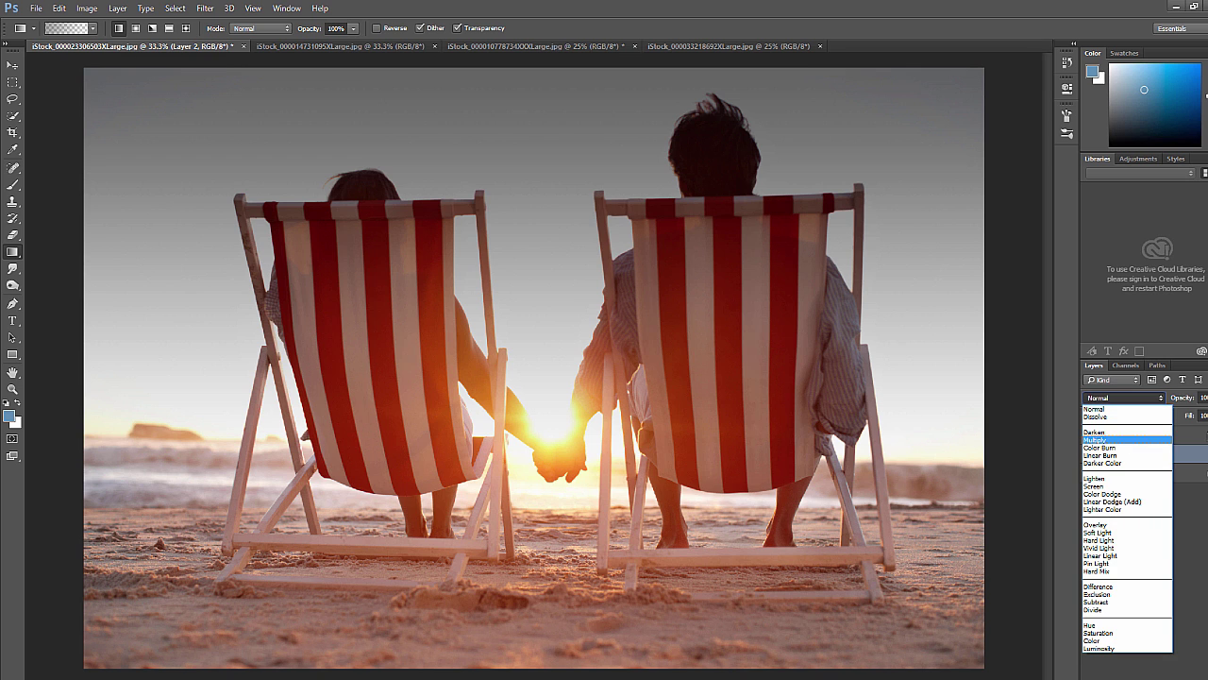
left_click(1129, 408)
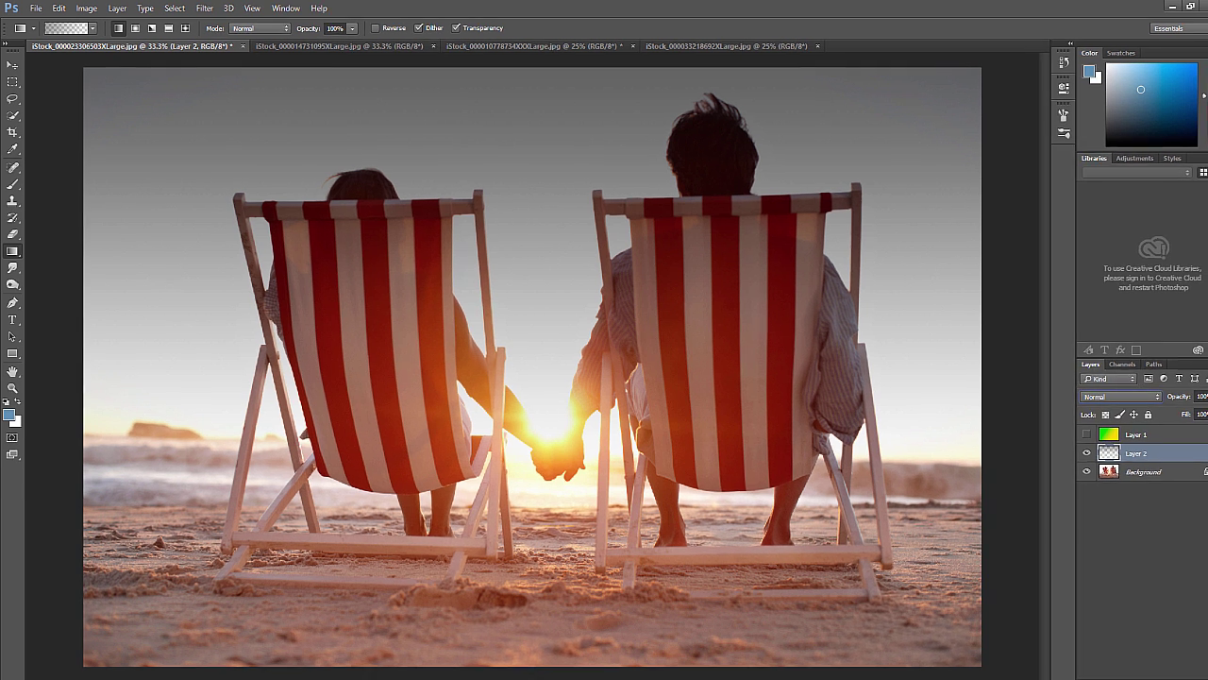
left_click(1207, 396)
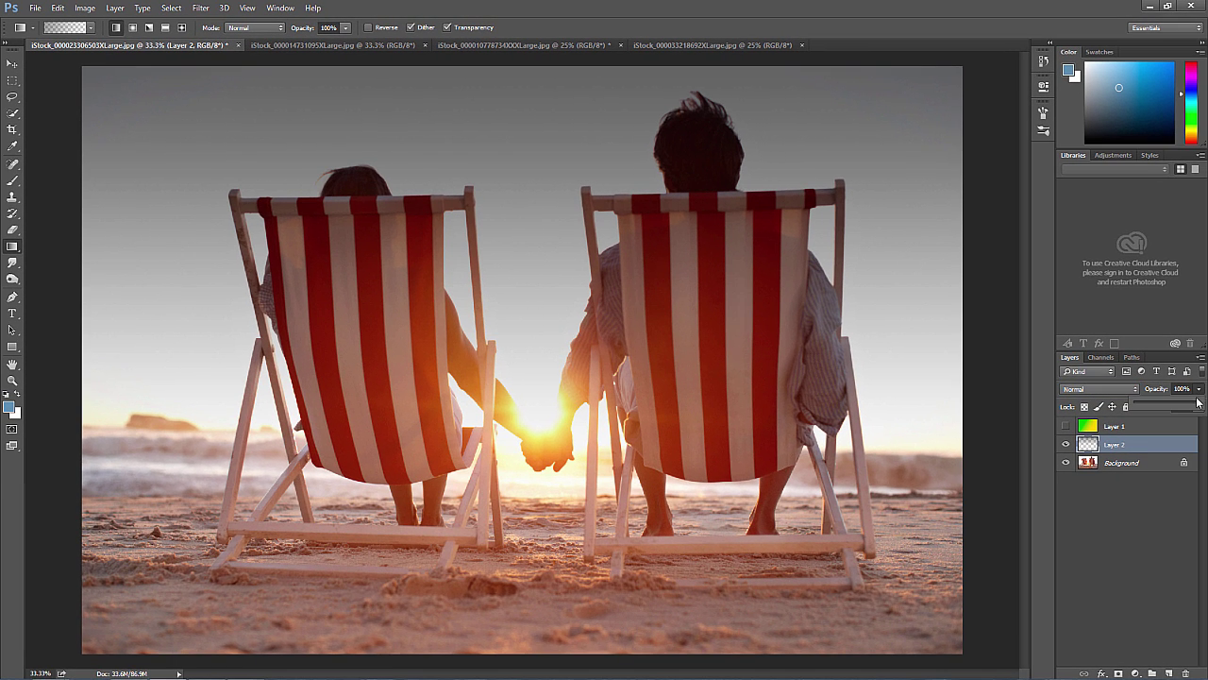
left_click_drag(1187, 409, 1178, 408)
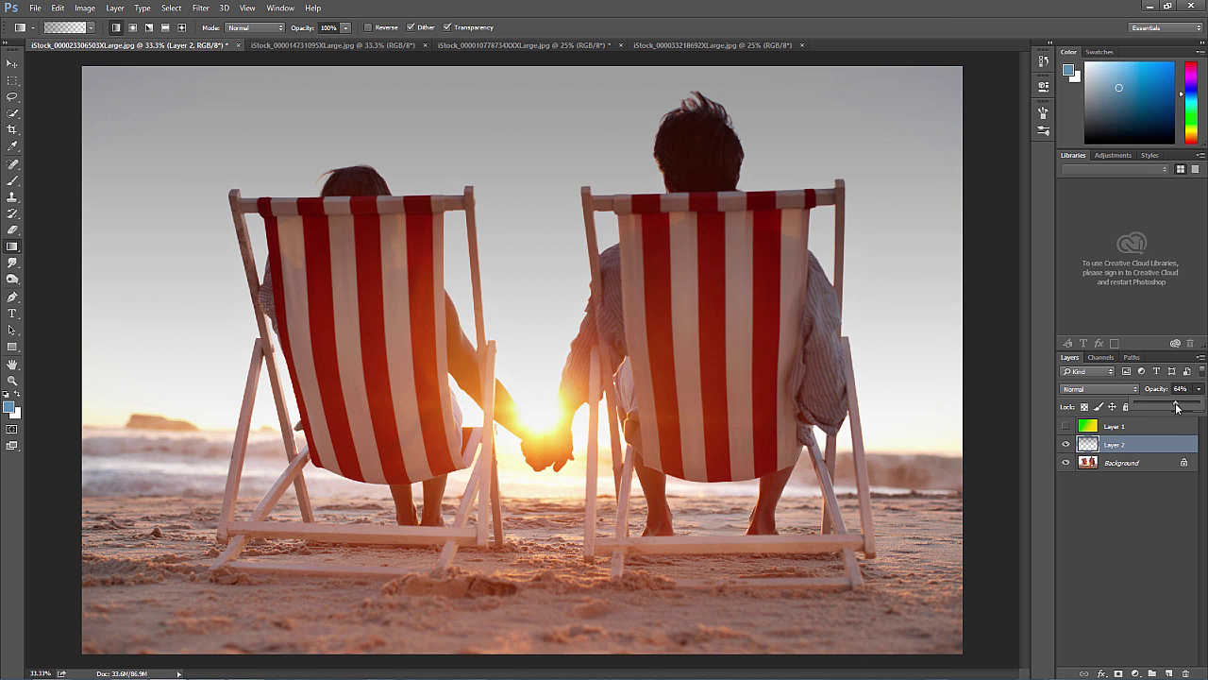
left_click(1169, 673)
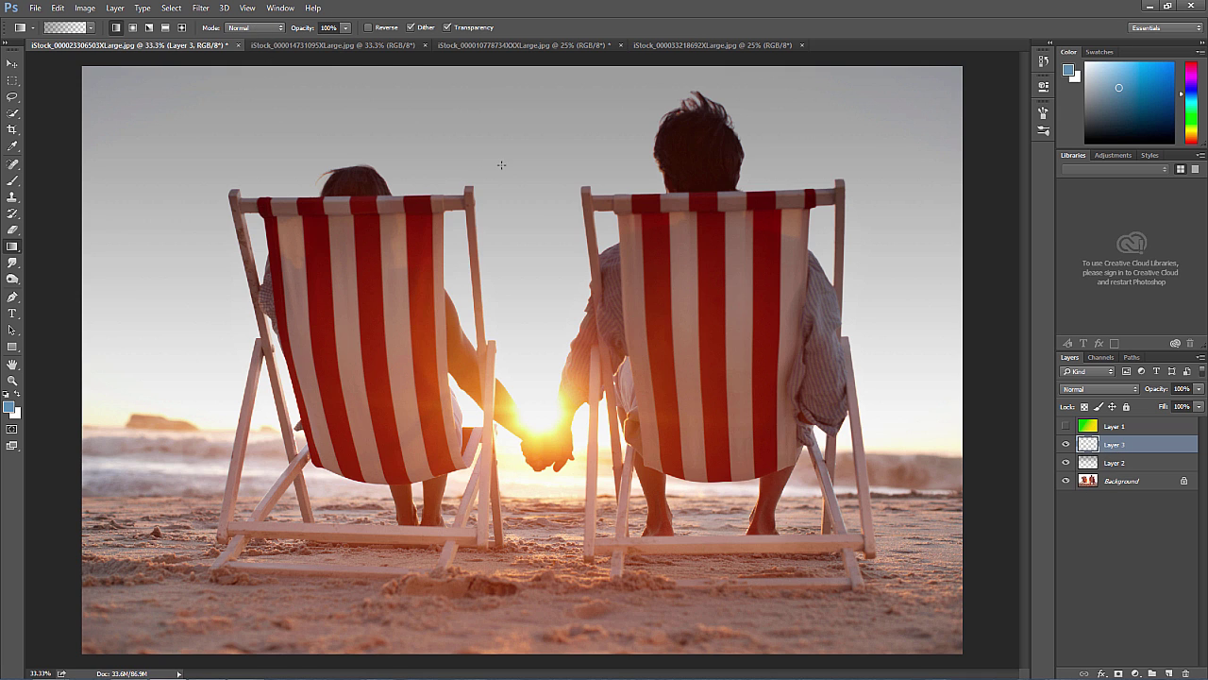
Step: Show Layer 1 again in Lighten blending and open the current gradient in the Gradient Editor
left_click(1067, 427)
left_click(1122, 387)
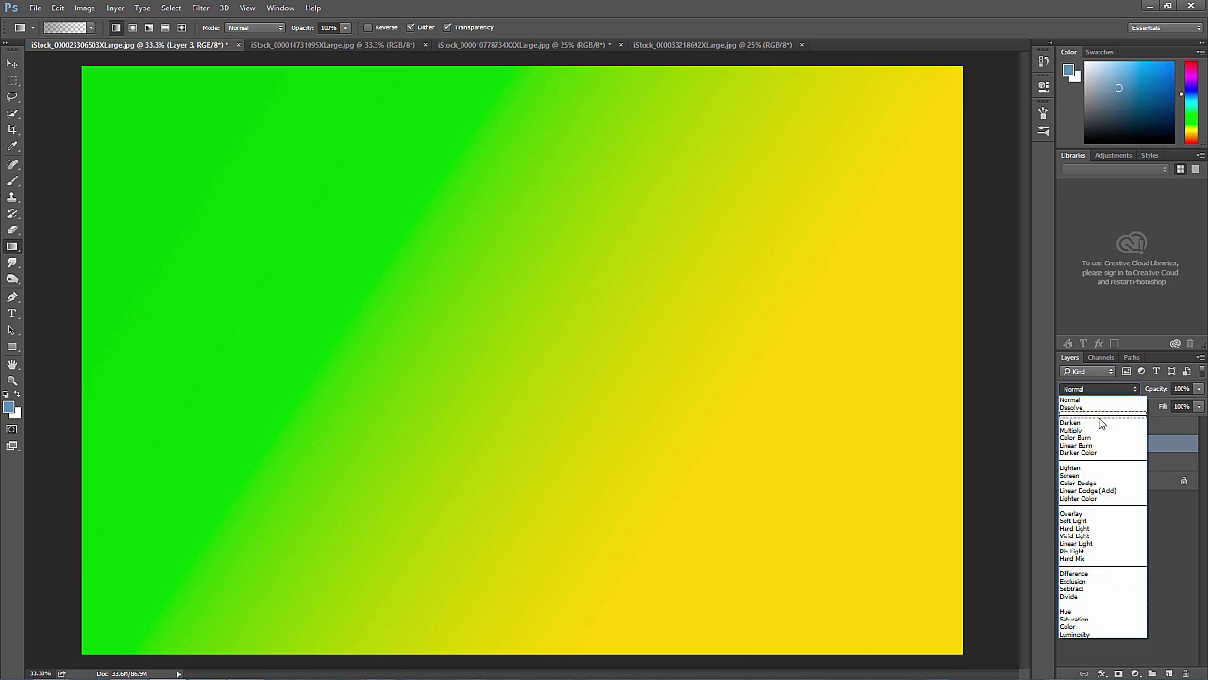
key("Escape")
left_click(1100, 428)
key("shift+alt+m")
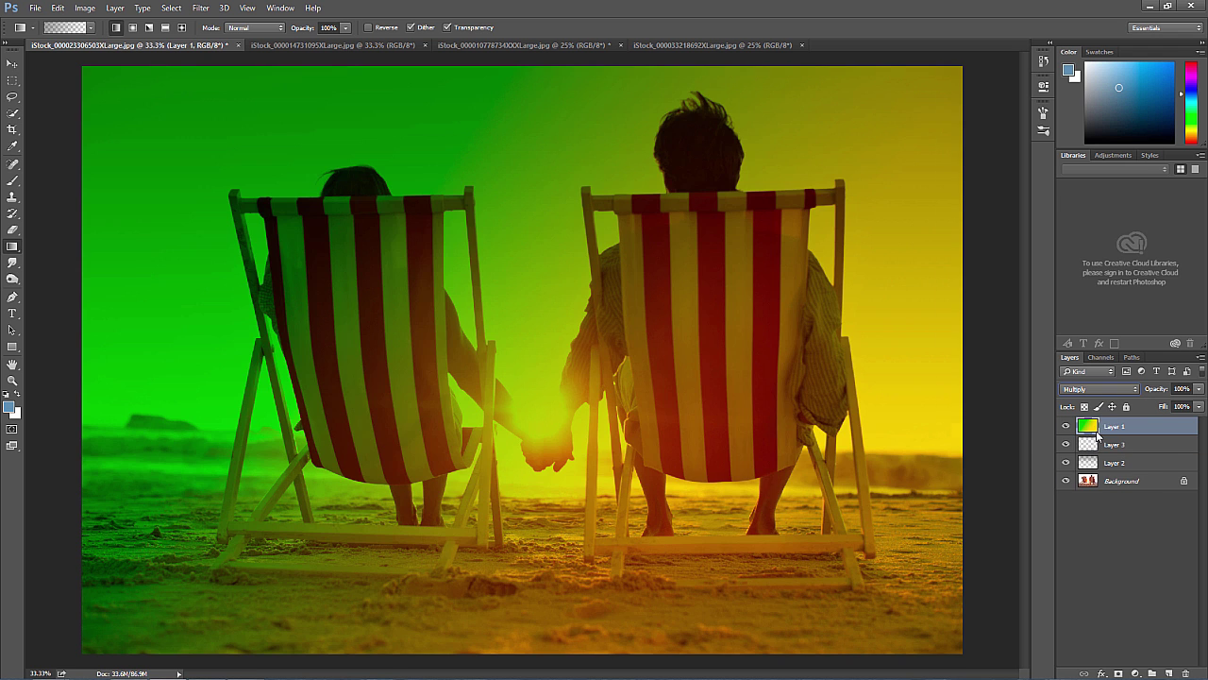
left_click(1114, 390)
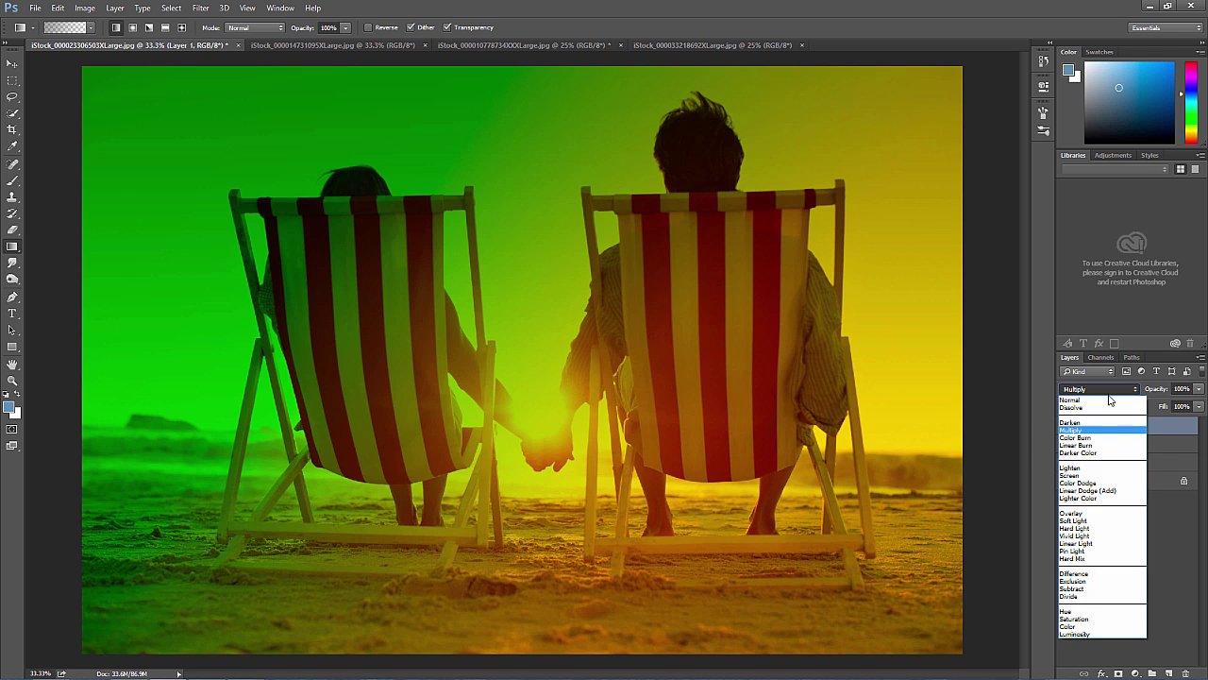
left_click(1092, 469)
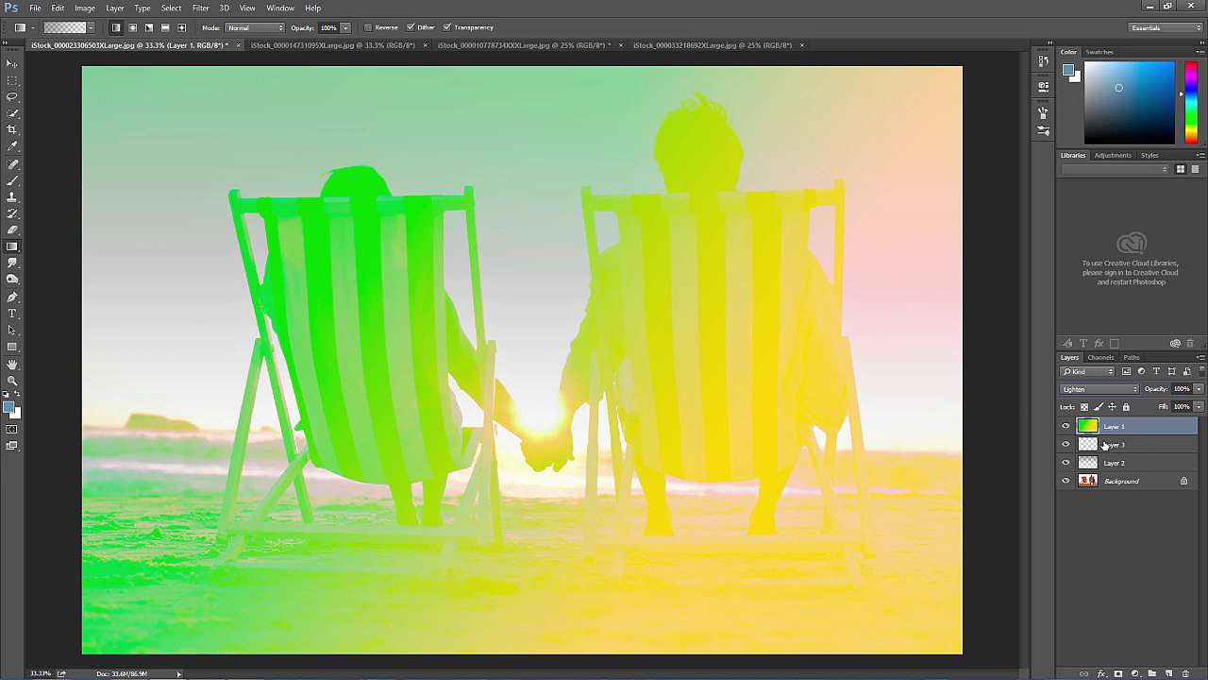
left_click(84, 29)
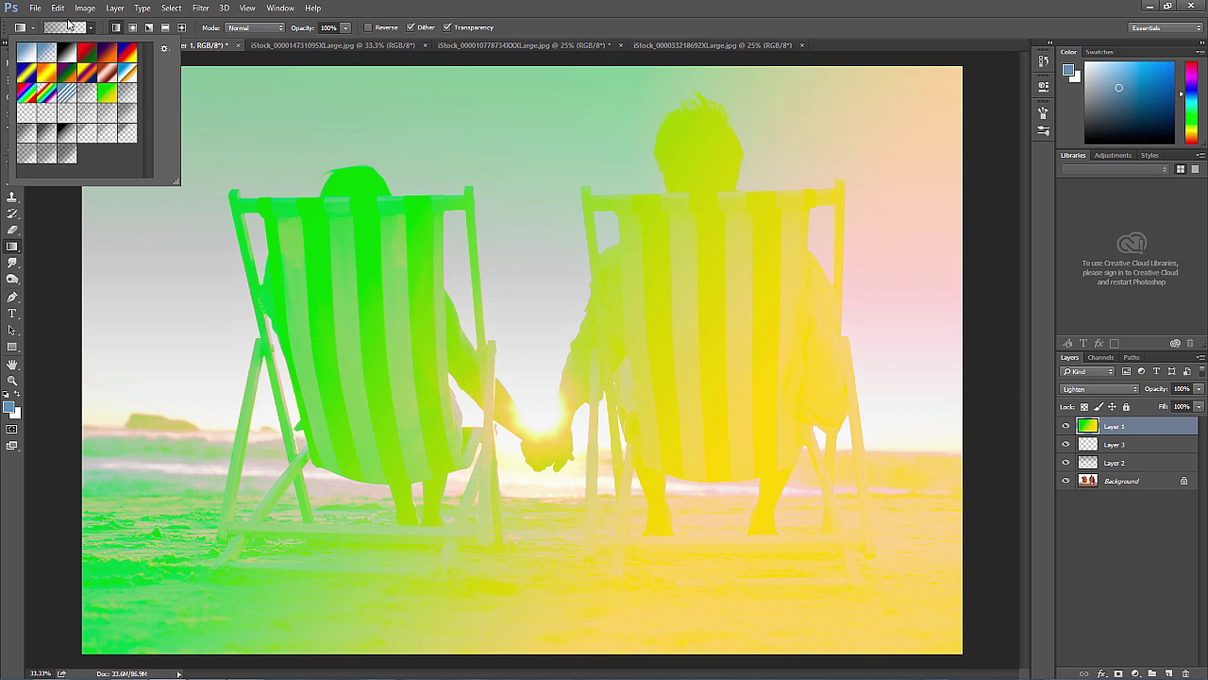
left_click(62, 28)
Step: Leave the gradient type as Solid and cancel the Gradient Editor
left_click(581, 264)
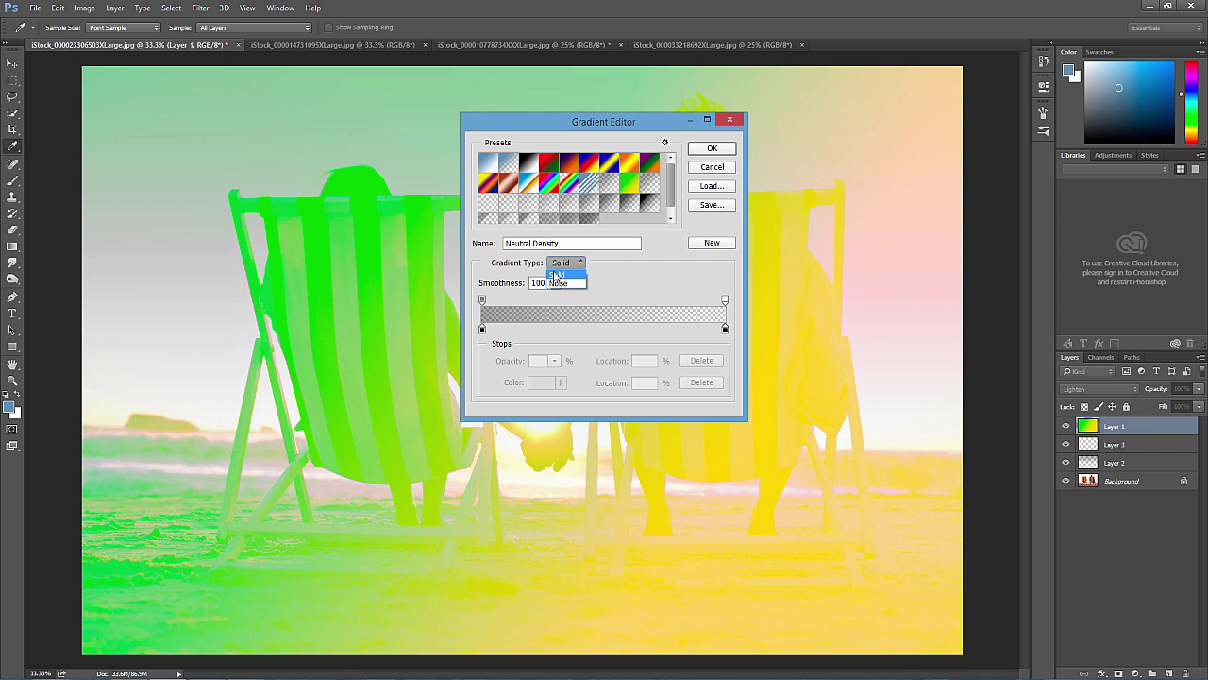
left_click(727, 171)
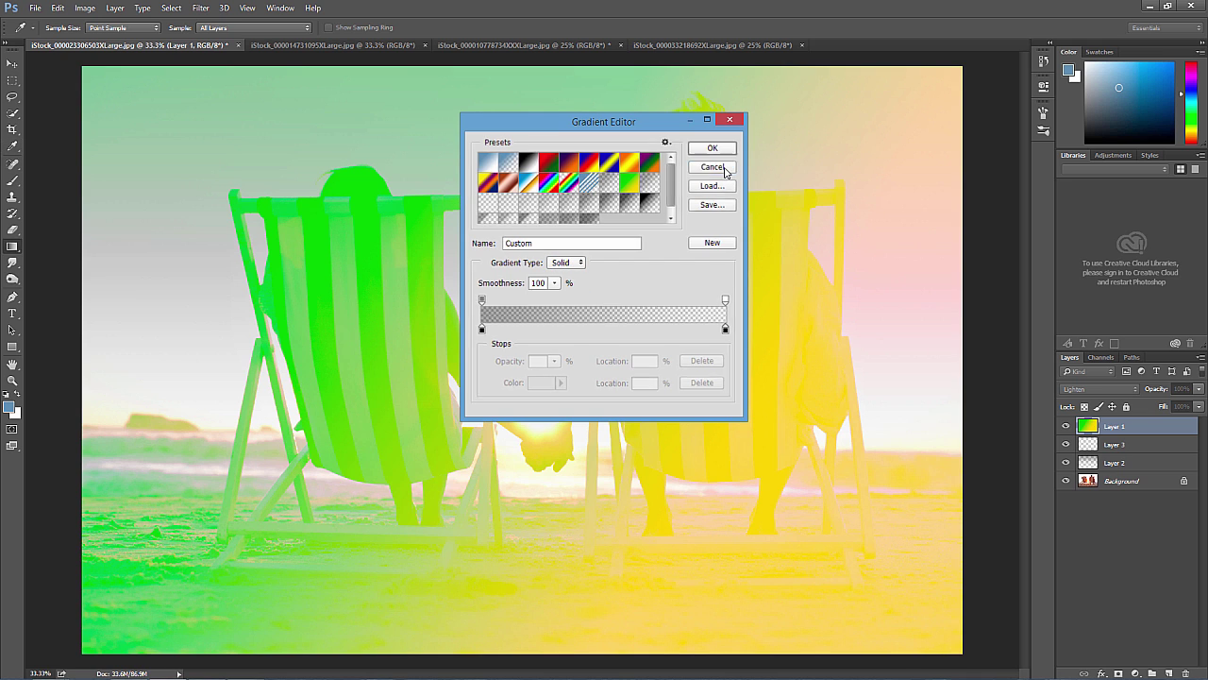
left_click(725, 169)
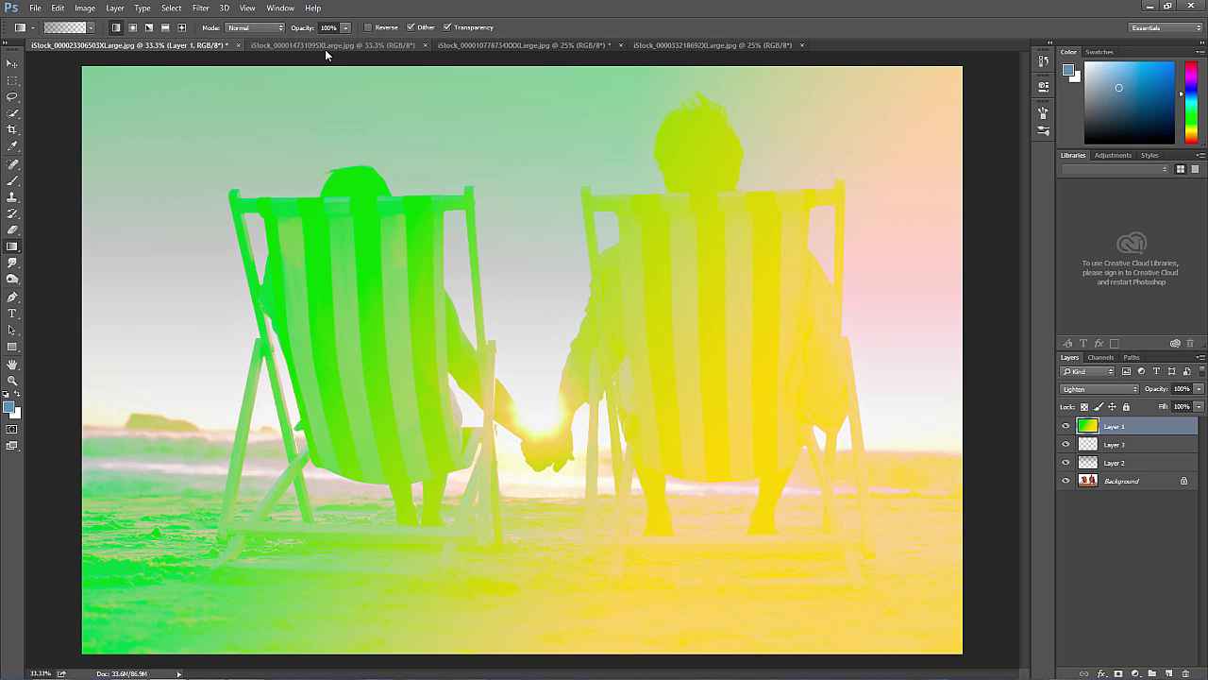